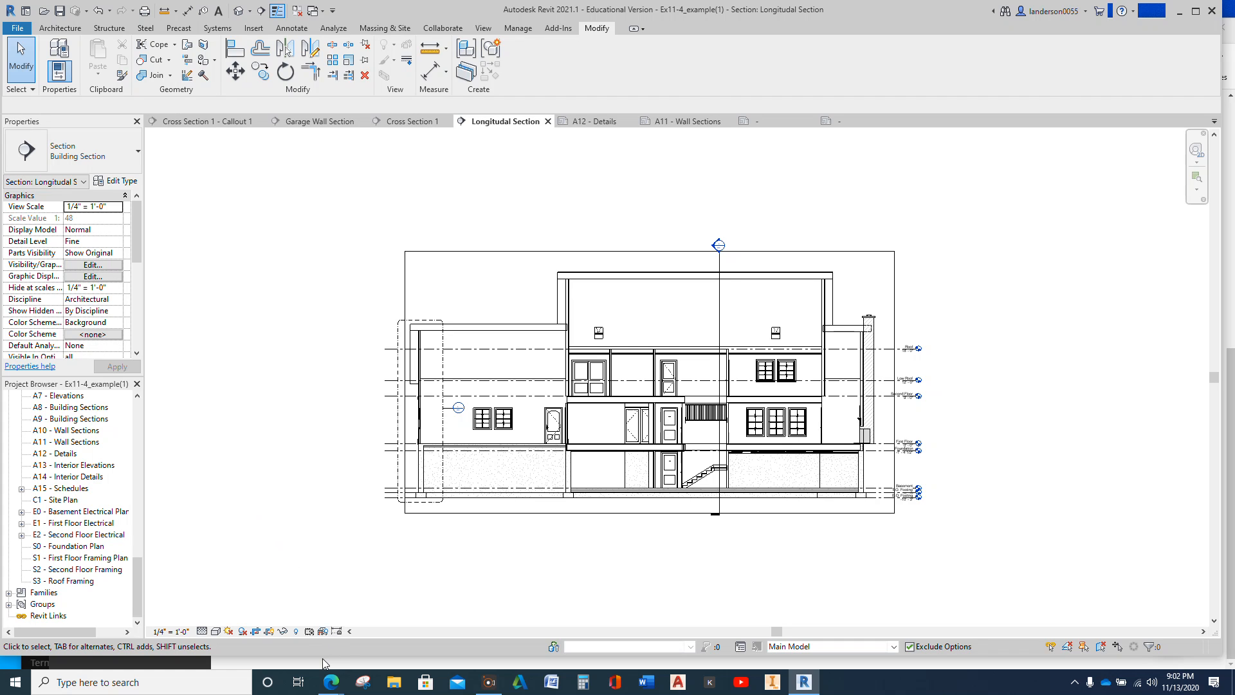
Switch to the browser, review the module descriptions on the course's Content Resources page, and return to the Revit section view.
mouse_move(331, 682)
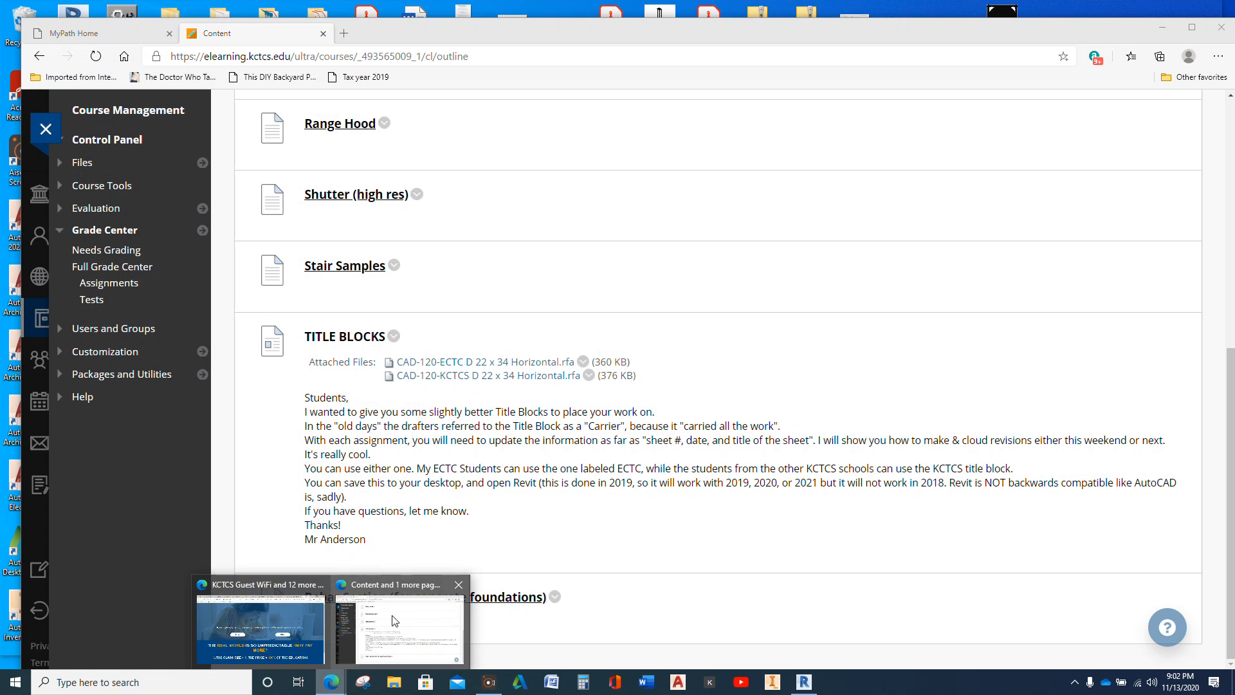
click(399, 624)
scroll(255, 348, up, 3)
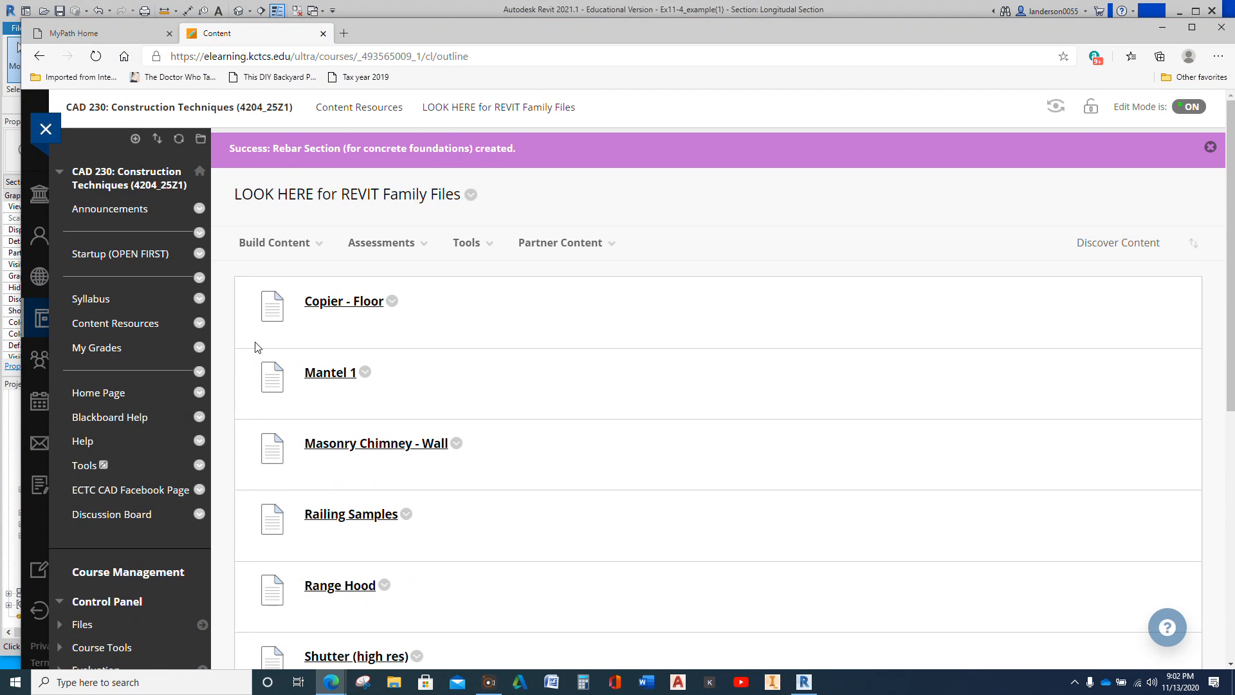
click(112, 324)
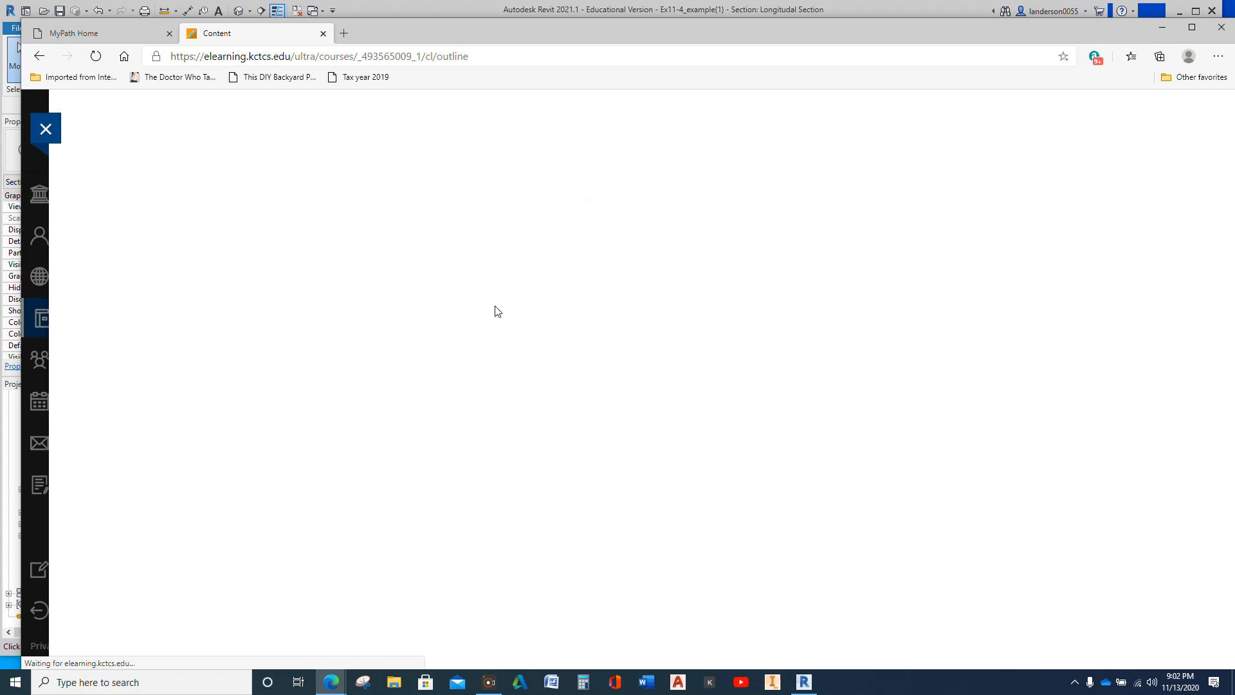
scroll(583, 298, down, 3)
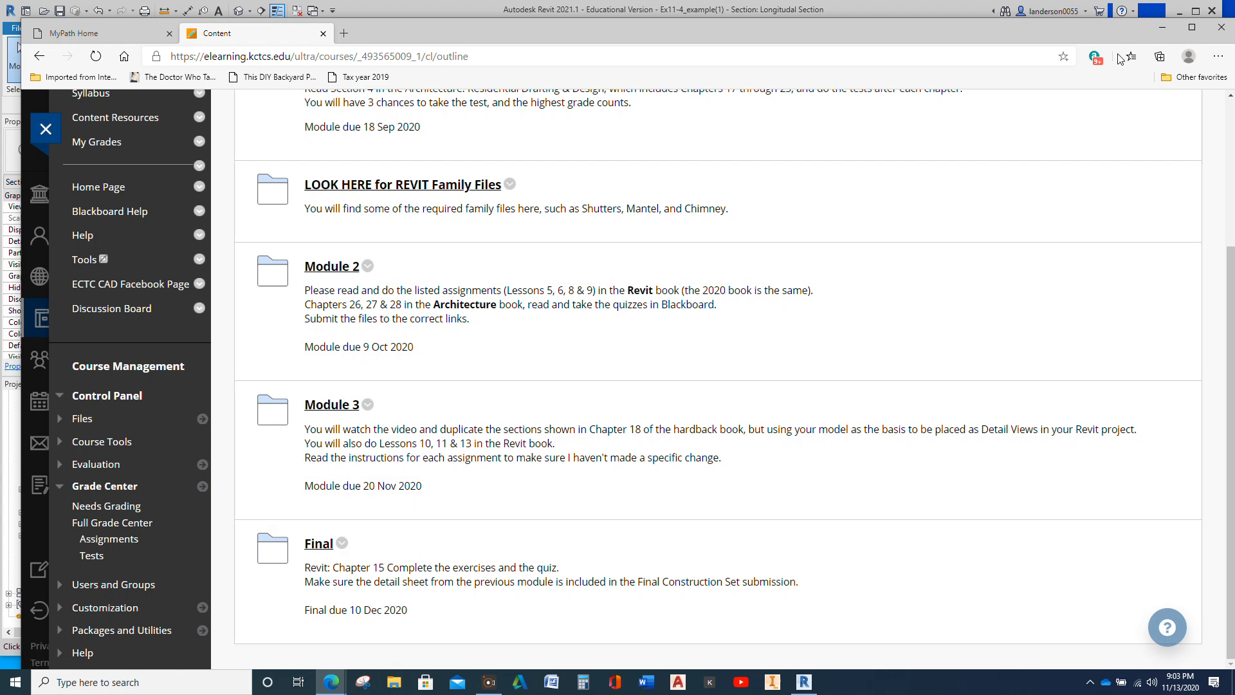
click(1162, 27)
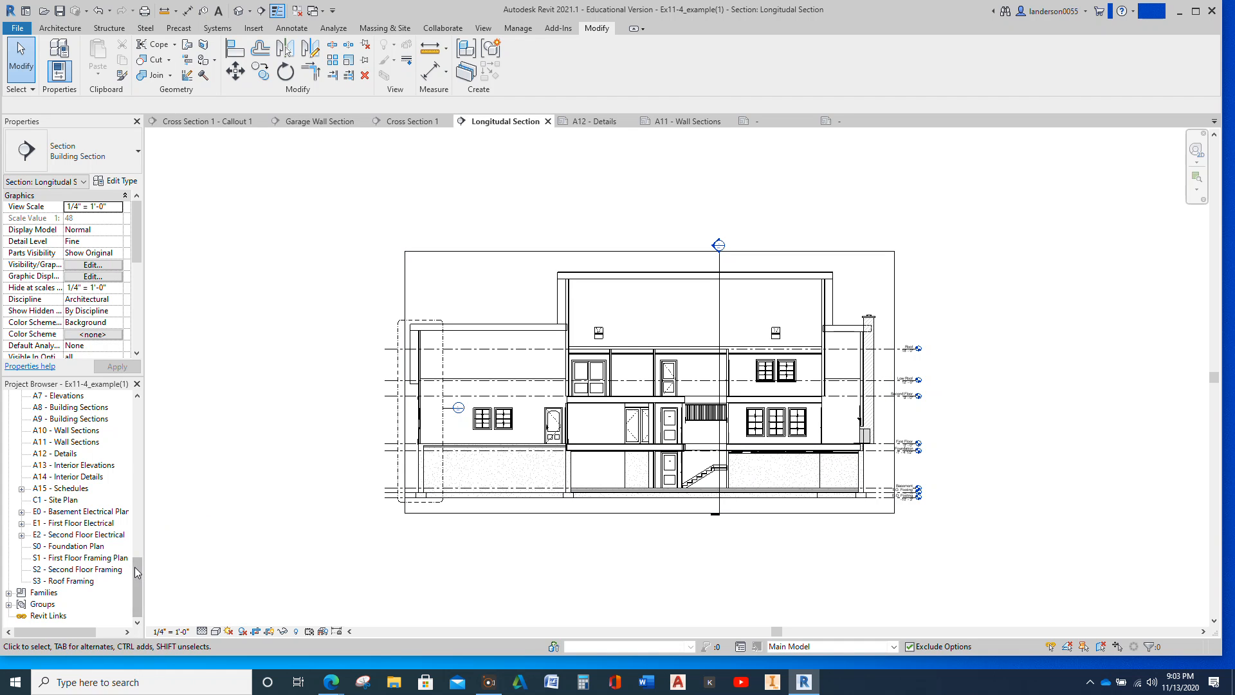
drag(138, 569, 158, 488)
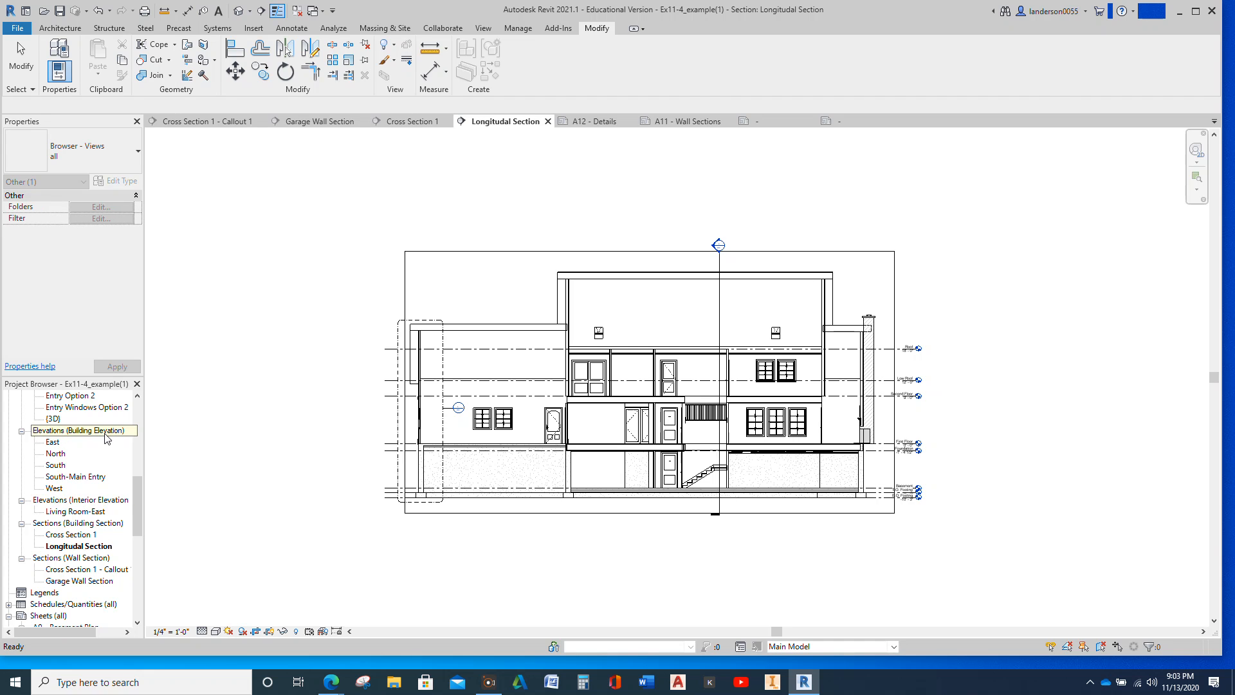
drag(138, 513, 145, 572)
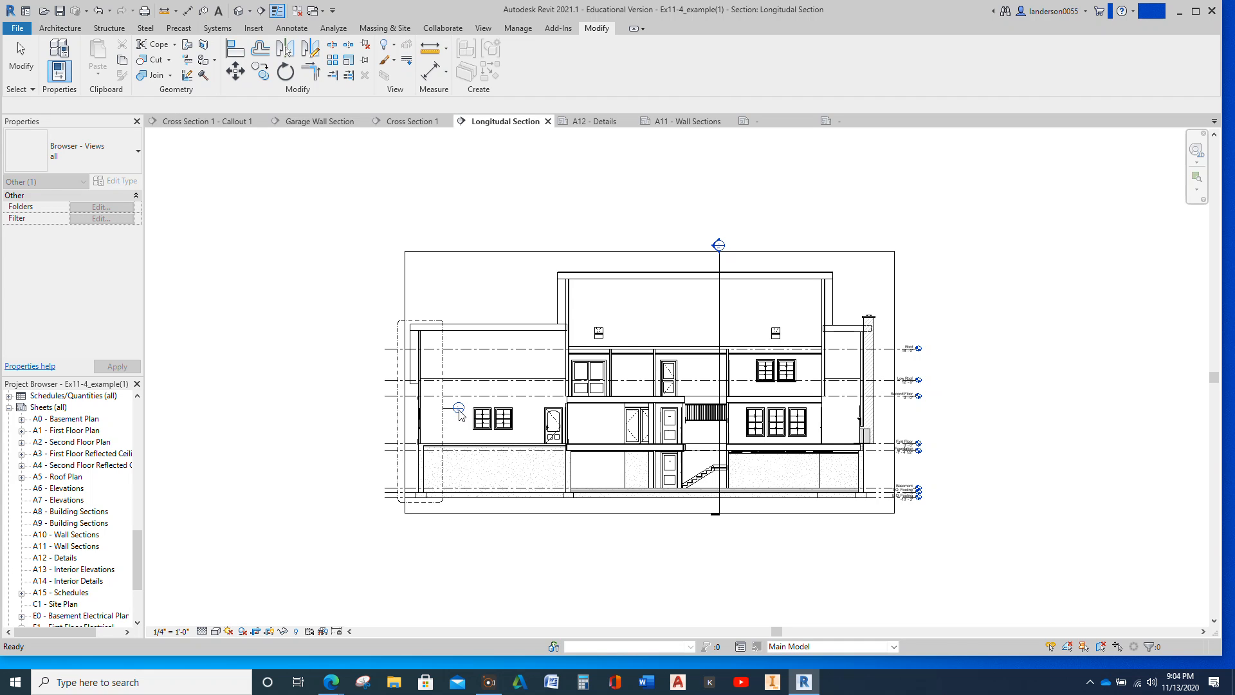
click(444, 426)
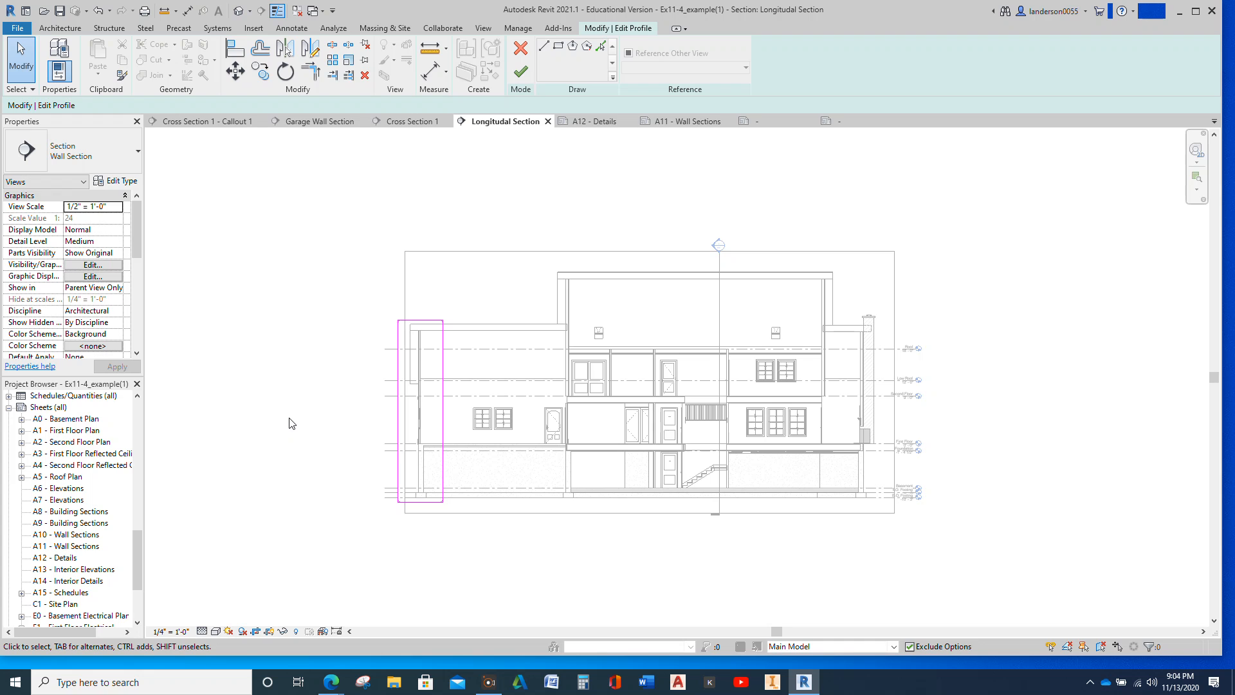
key(ctrl+z)
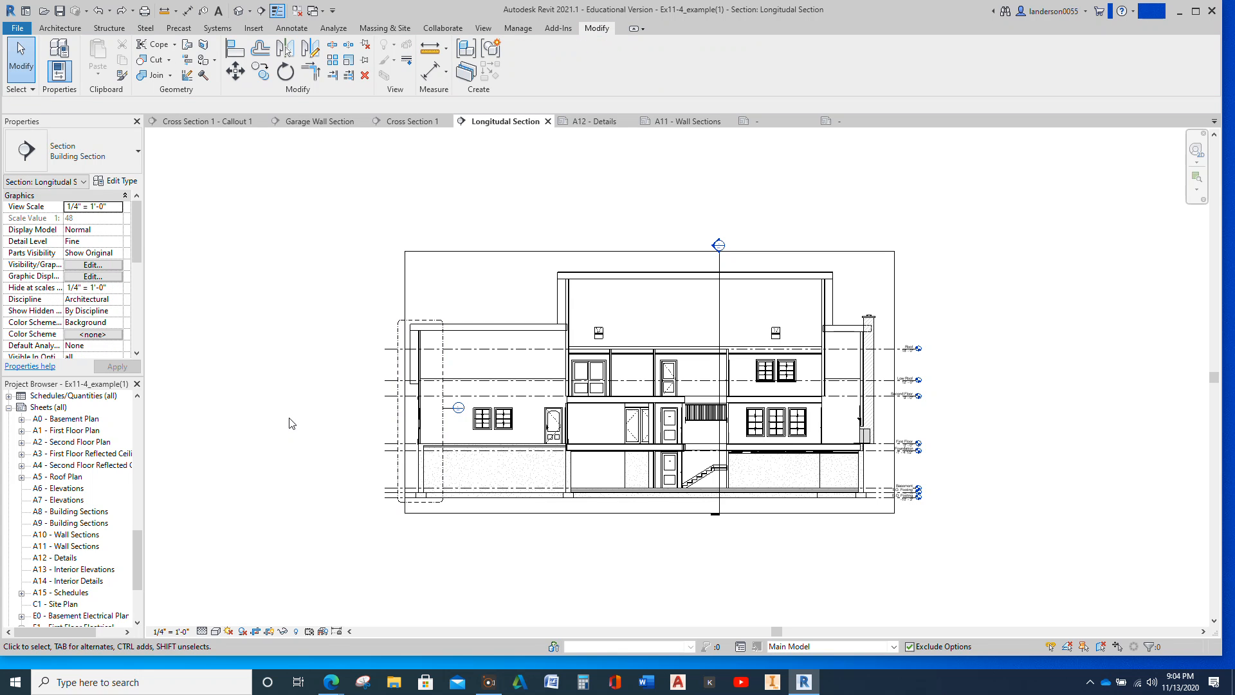
Move the garage wall callout's head from inside the building to just outside the exterior side of its boundary.
click(443, 432)
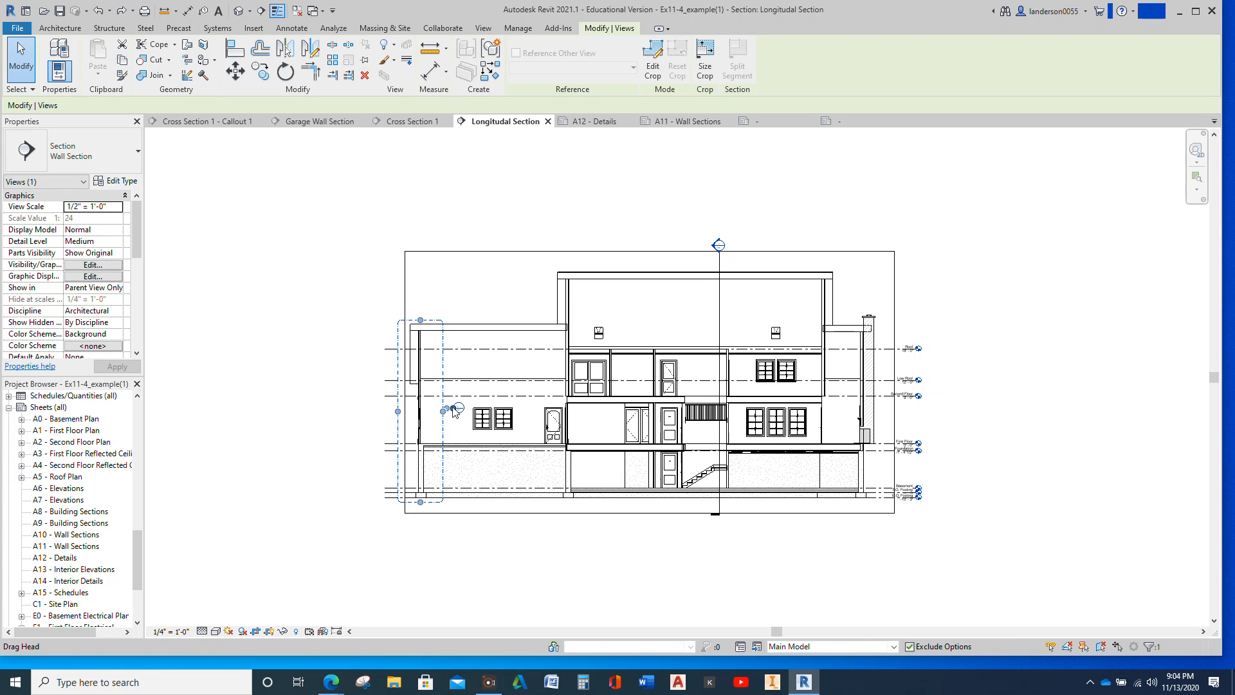
drag(453, 408, 383, 407)
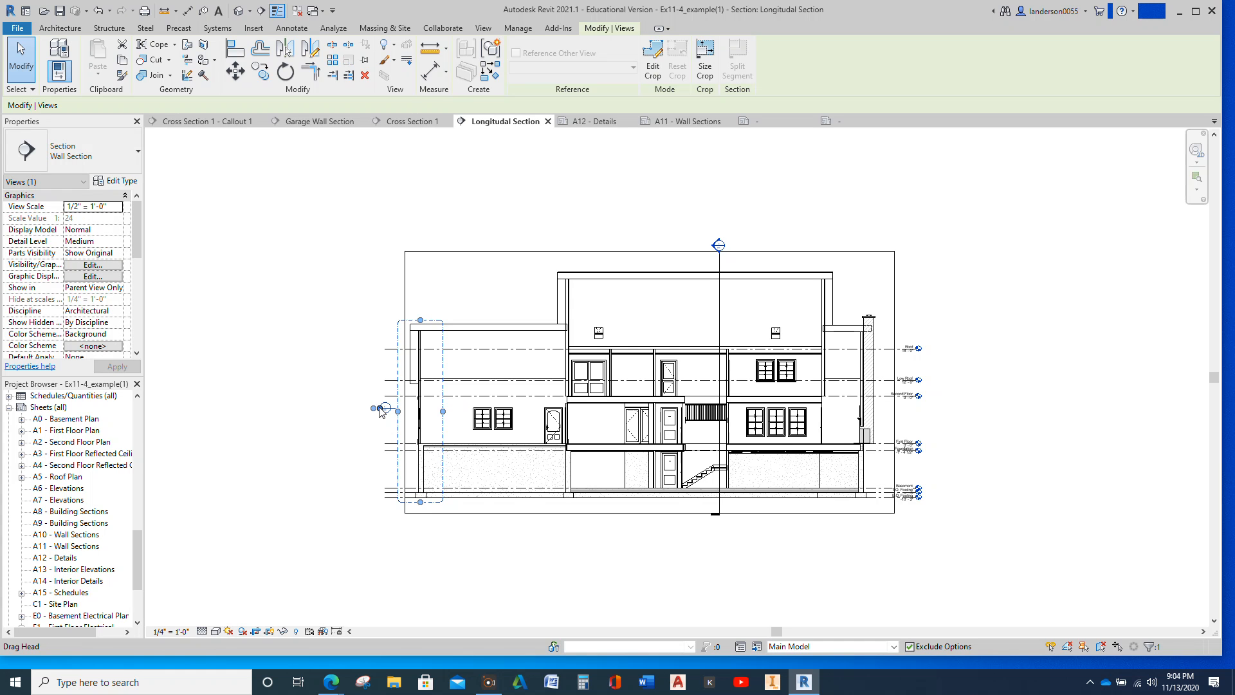
click(378, 441)
Pull the callout leader's overshooting end back to the head so the leader runs directly to the callout boundary.
scroll(383, 410, up, 6)
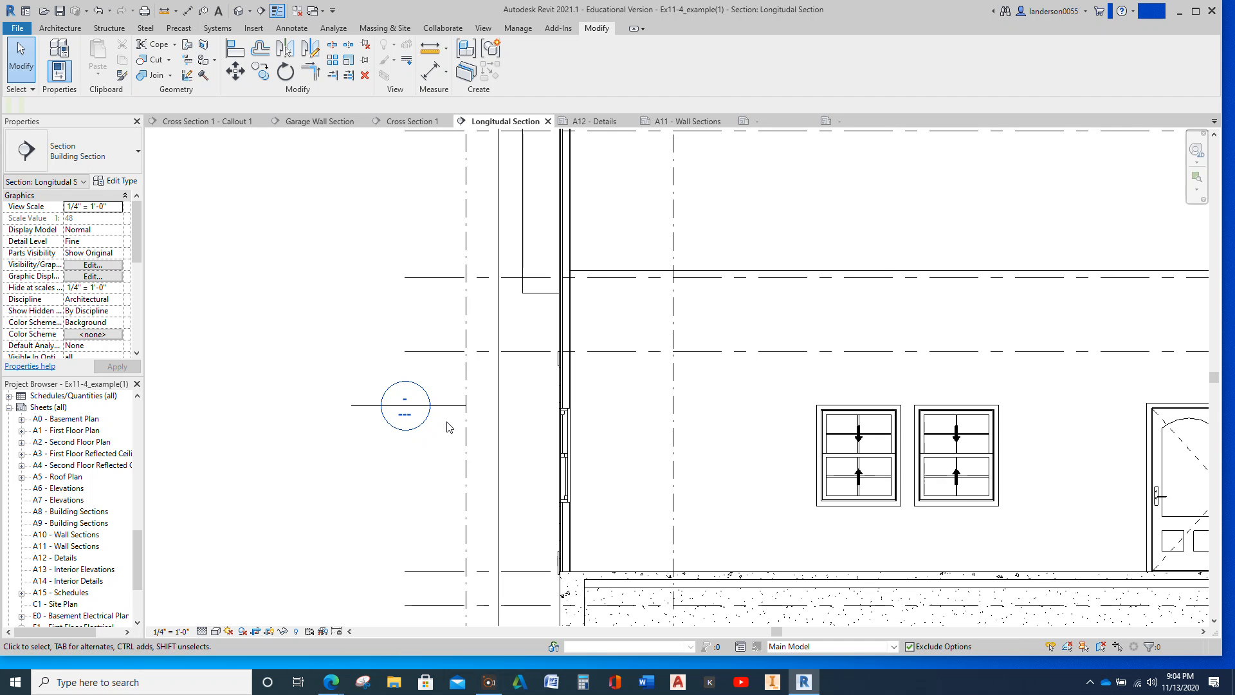
click(378, 423)
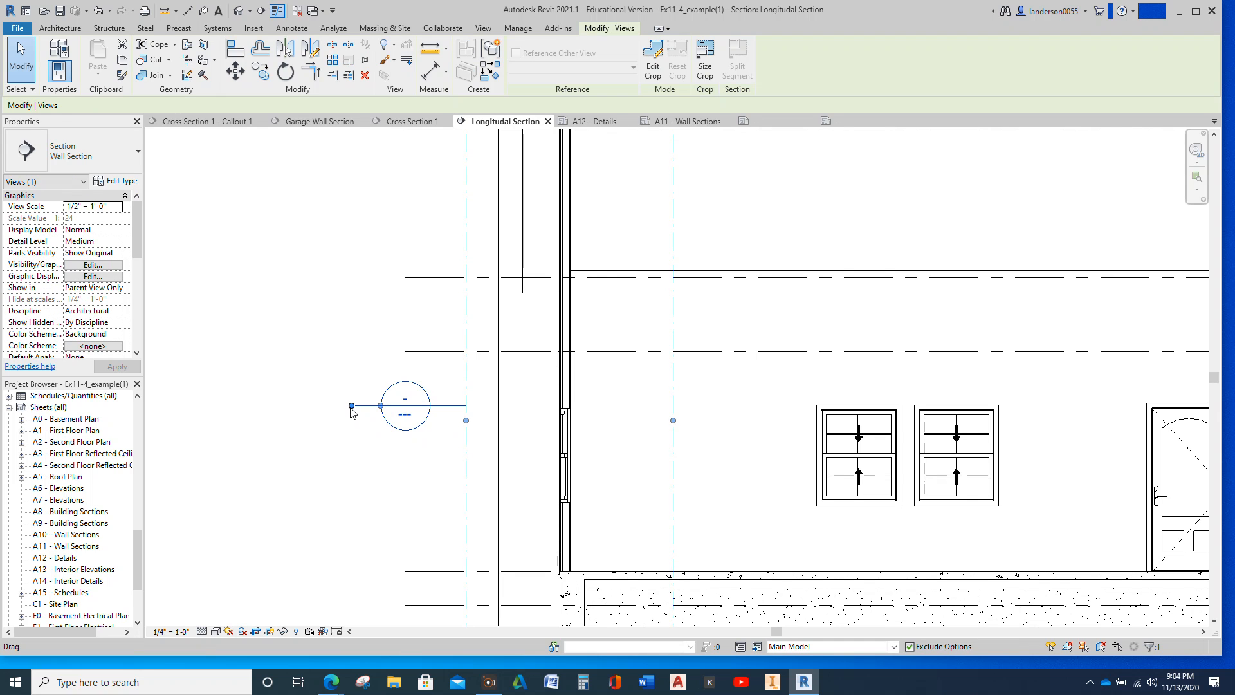
drag(353, 410, 415, 405)
click(427, 460)
scroll(427, 460, down, 2)
scroll(426, 461, down, 5)
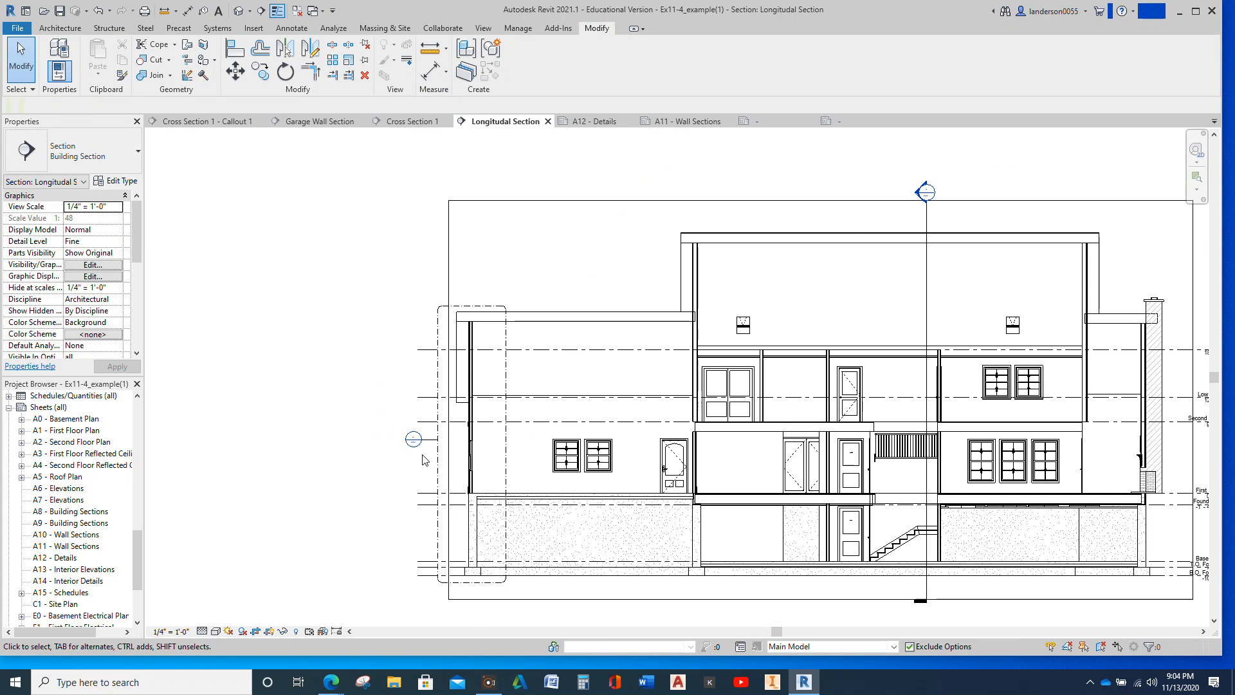
Open the Garage Wall Section view from its callout head in the Longitudal Section.
scroll(424, 459, up, 3)
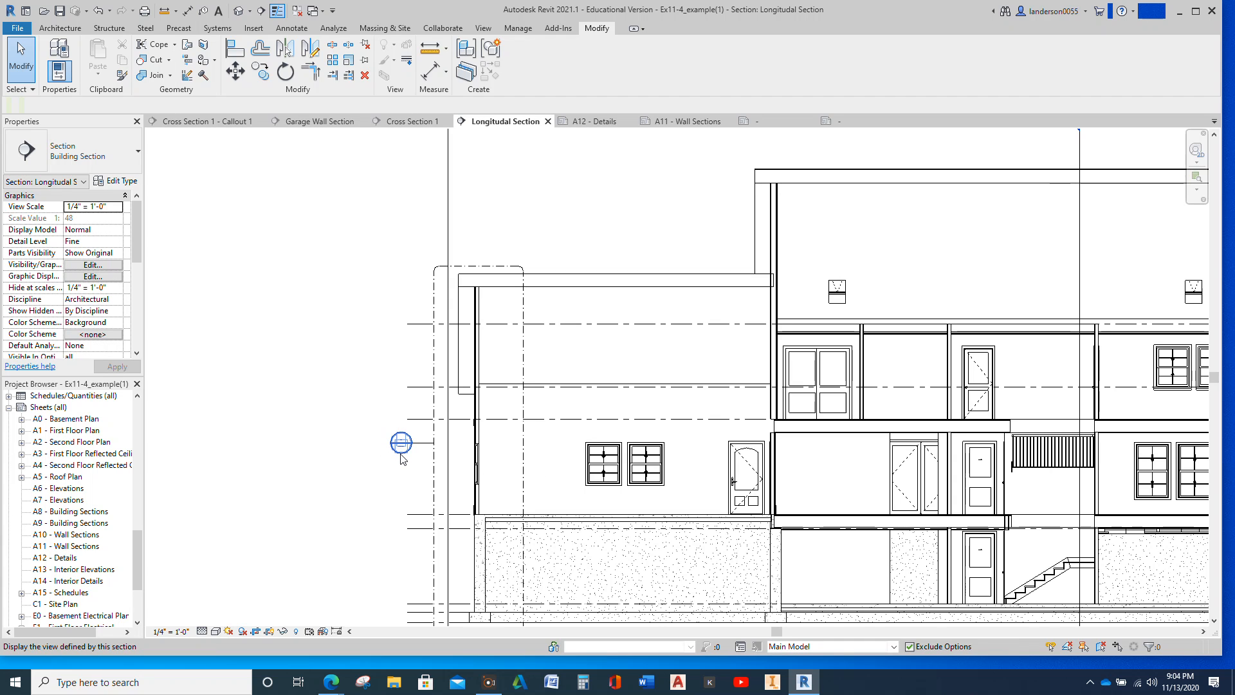
scroll(427, 467, down, 1)
middle_drag(402, 494, 383, 430)
drag(138, 551, 149, 505)
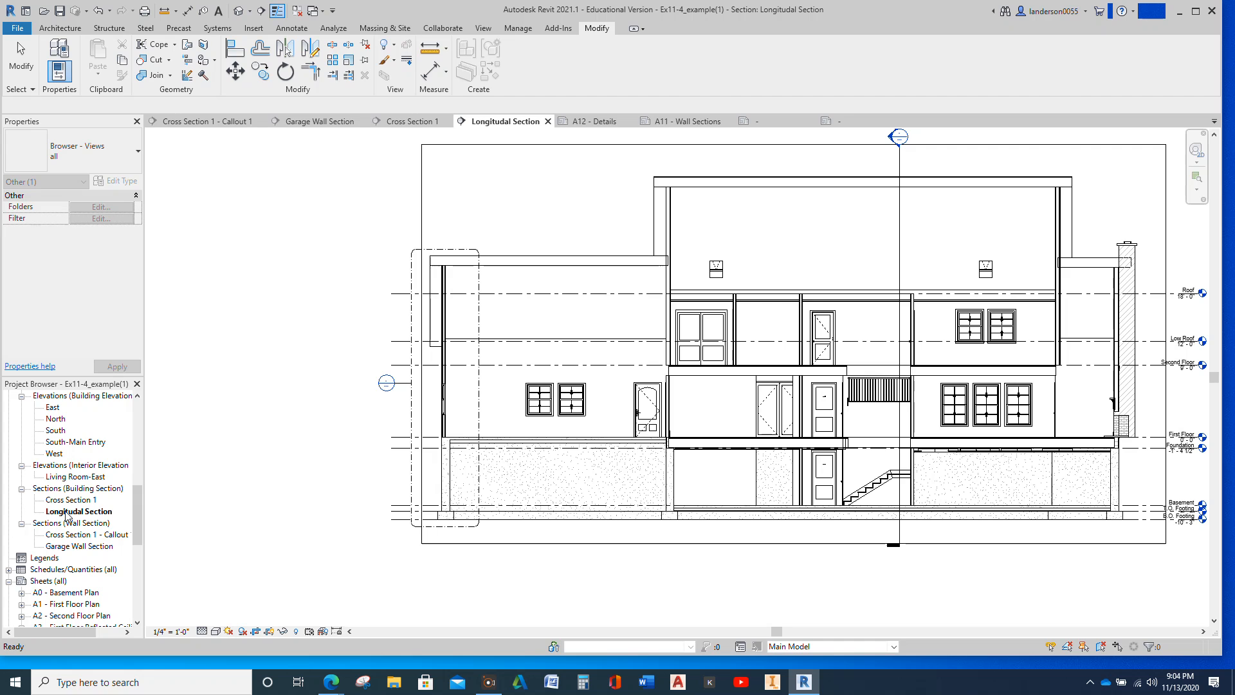
double_click(385, 383)
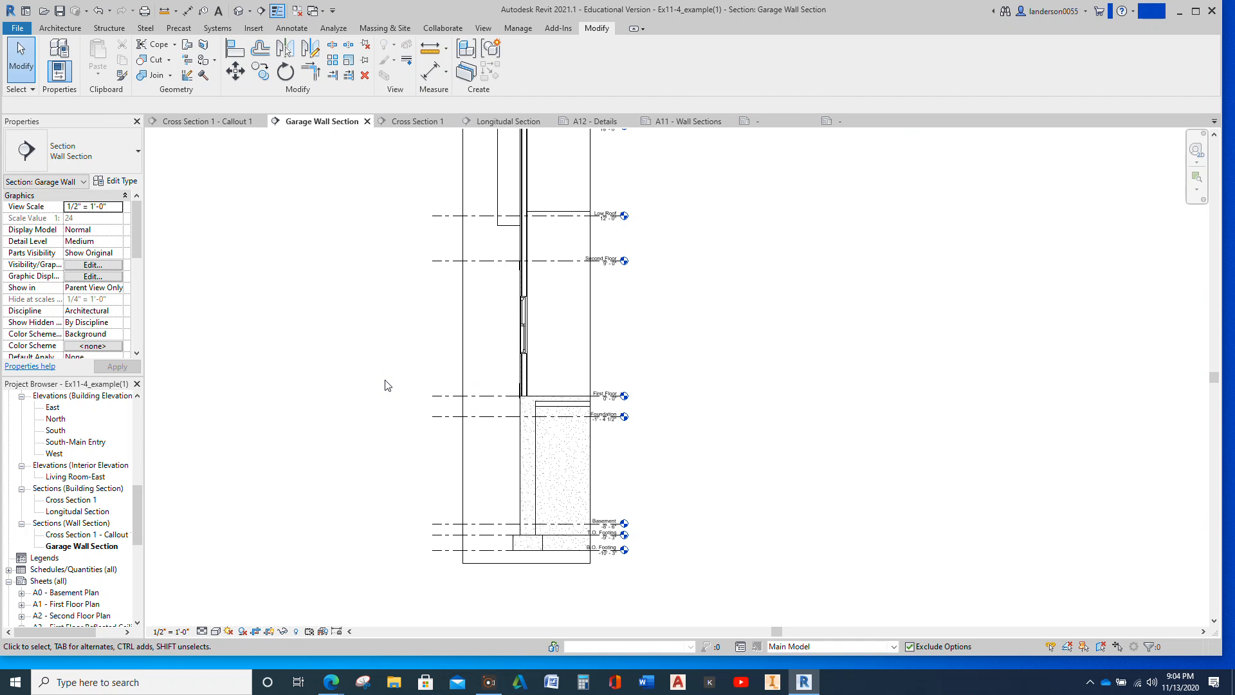
Open sheet A10 - Wall Sections and place the Garage Wall Section view on it, beside the title block.
drag(142, 525, 136, 568)
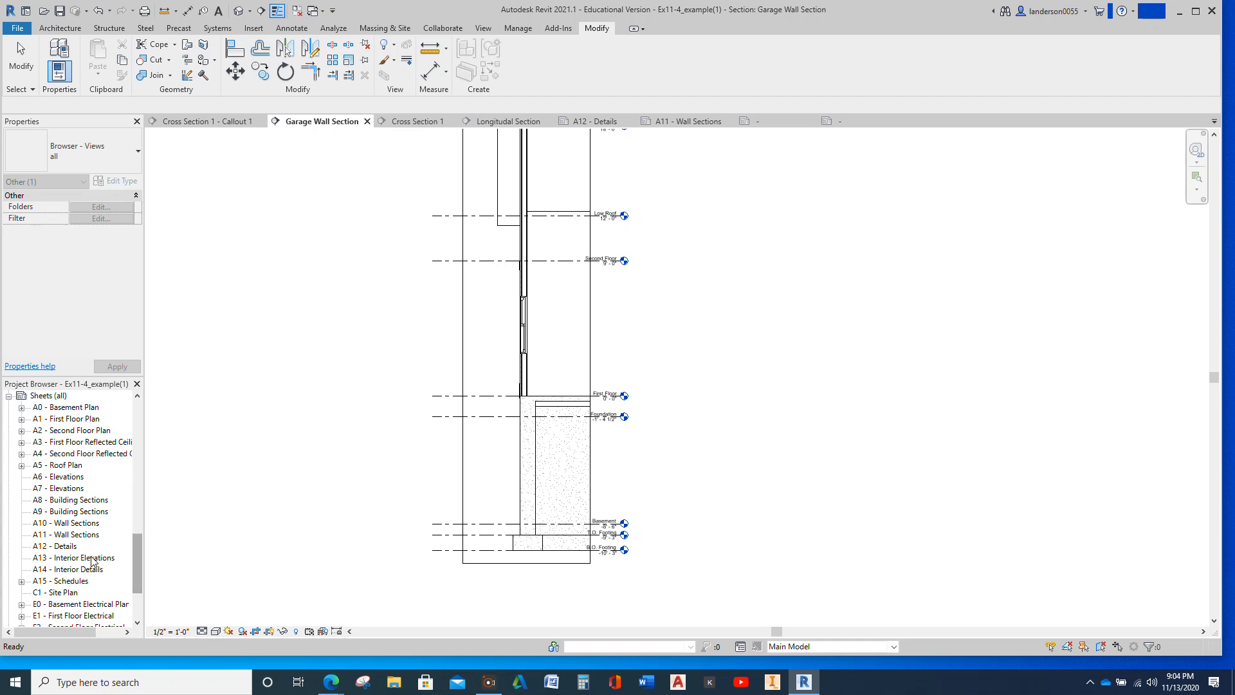
double_click(91, 523)
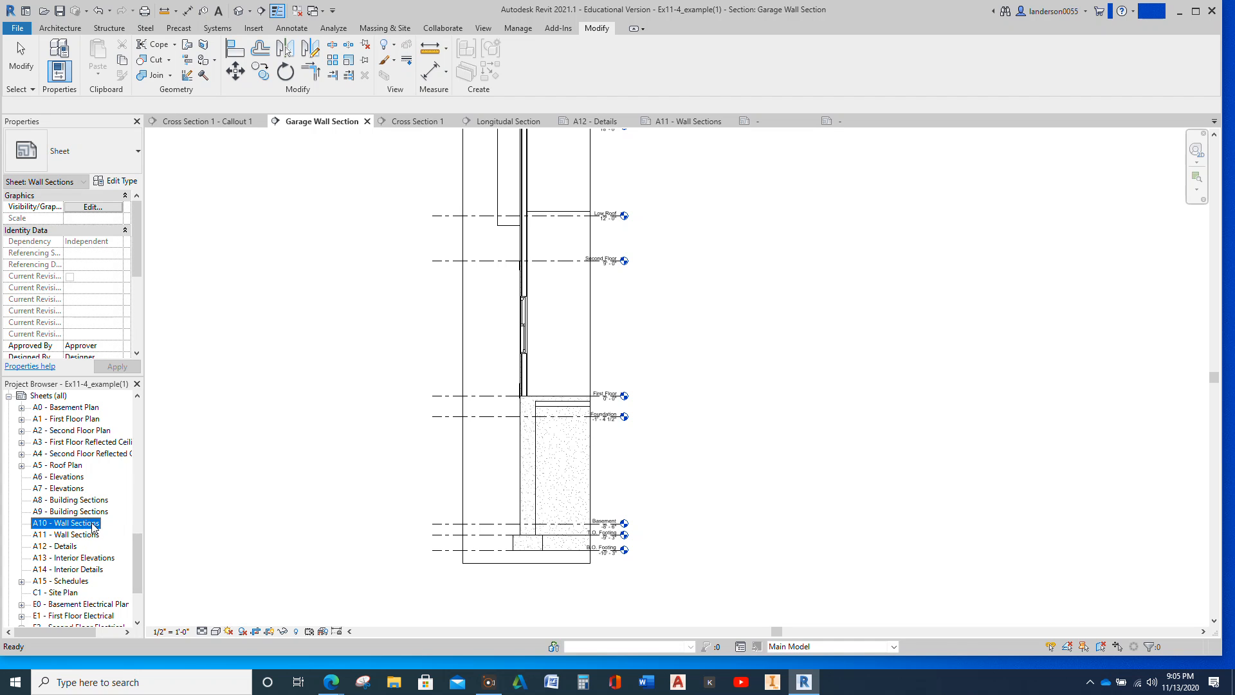
drag(135, 564, 157, 514)
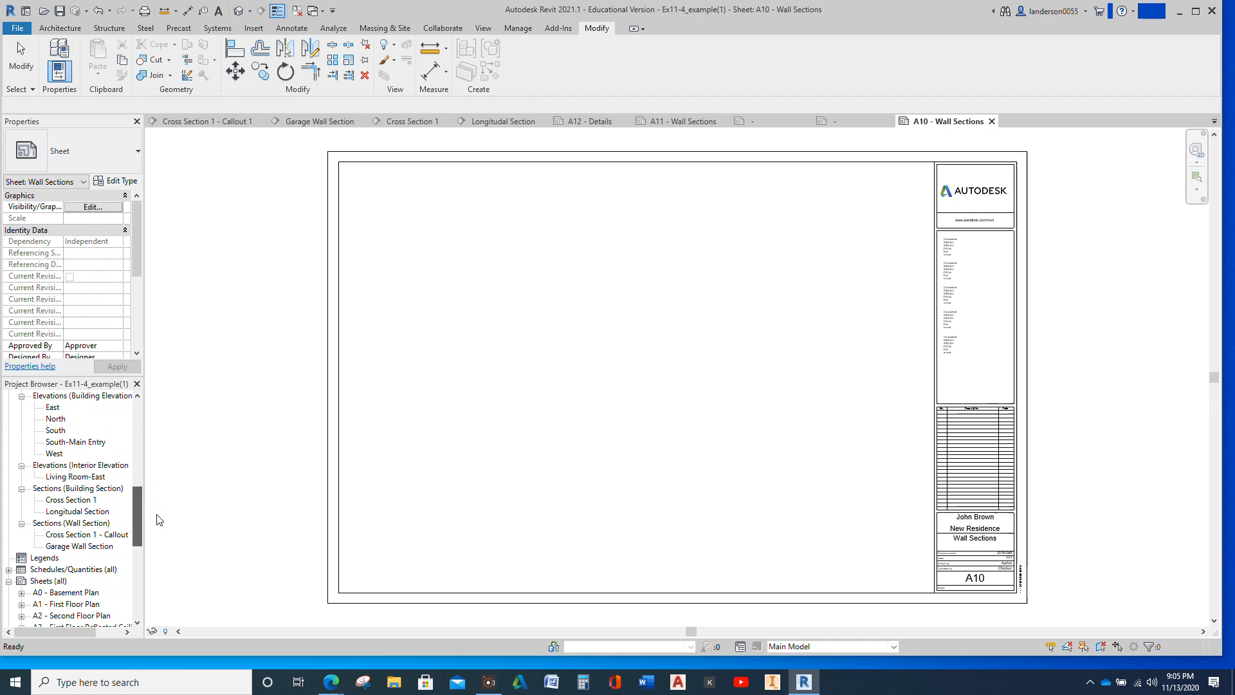
click(78, 546)
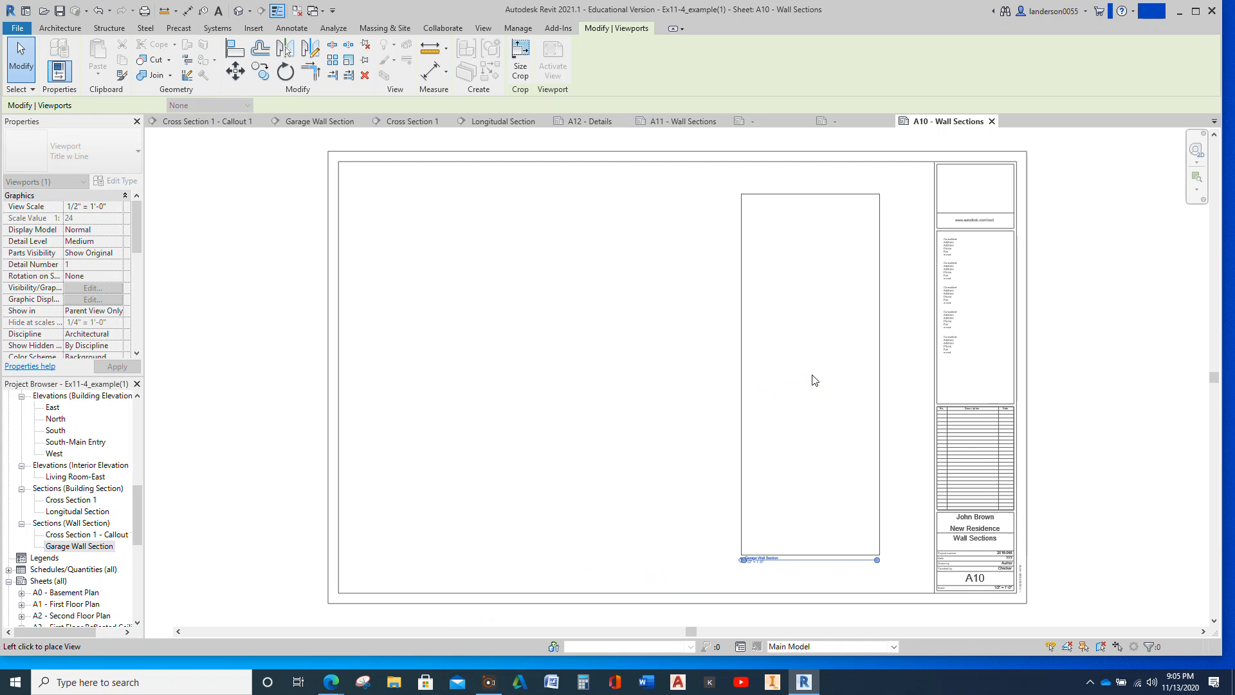
click(814, 379)
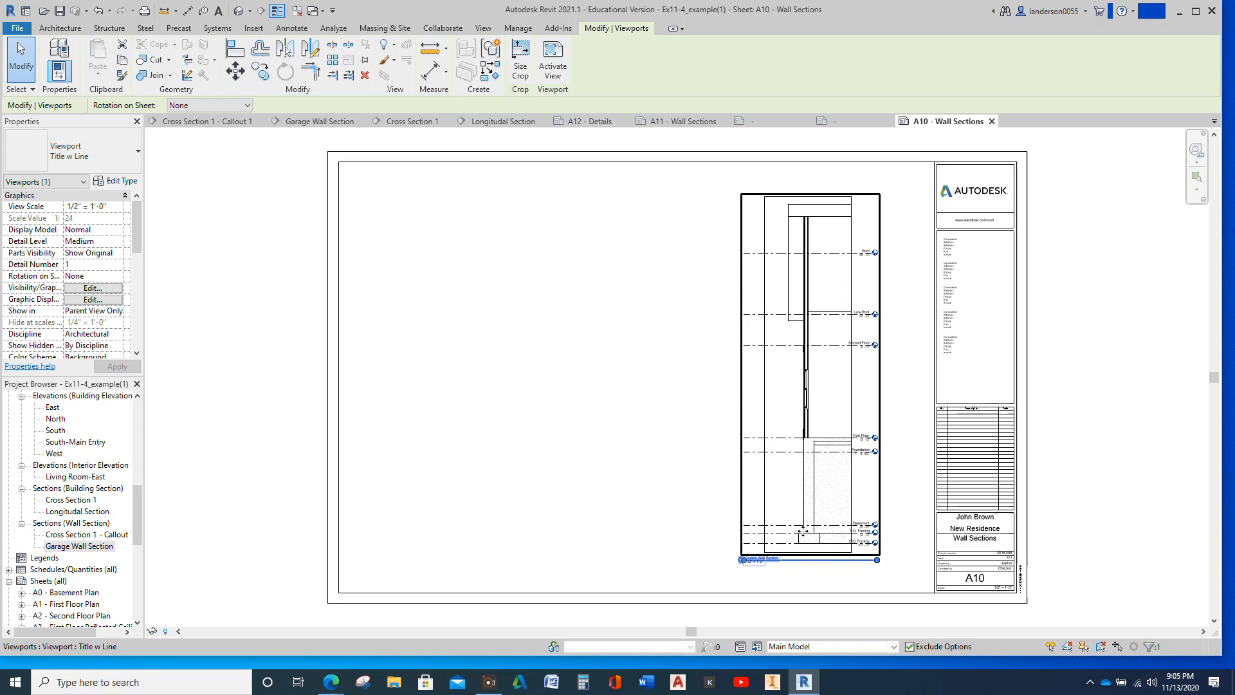
click(669, 450)
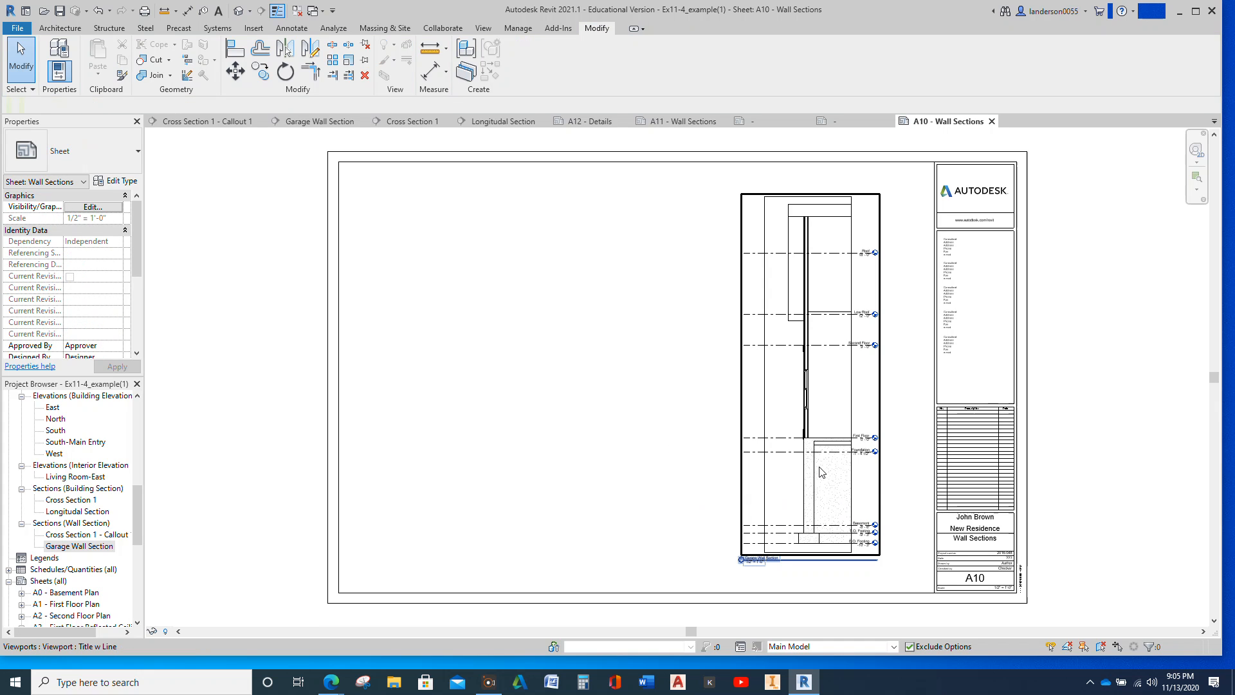
click(793, 512)
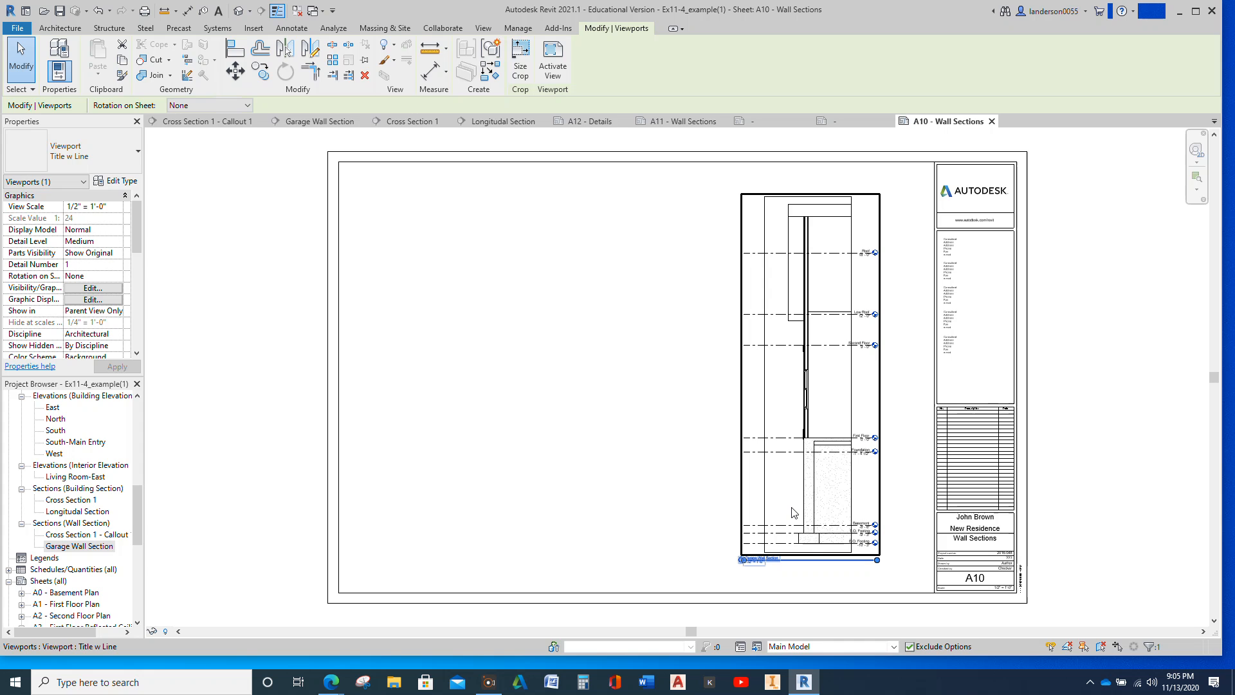
click(909, 491)
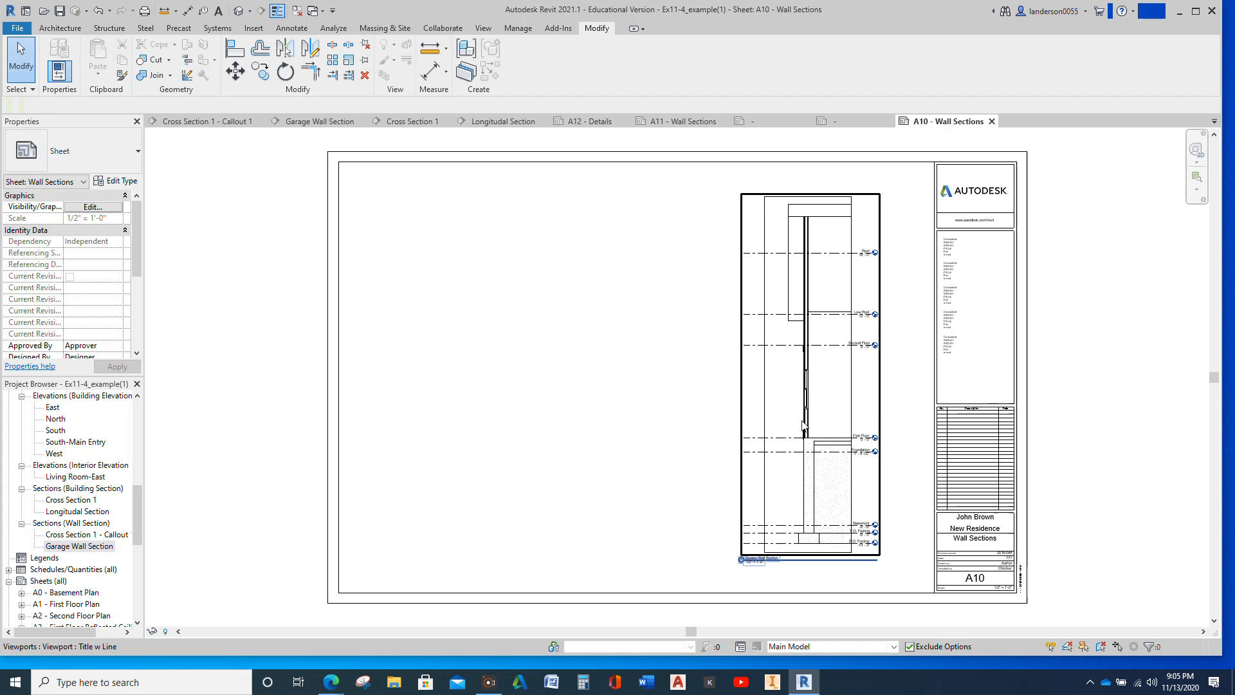
Turn off Crop View for the Garage Wall Section viewport on sheet A10.
click(777, 423)
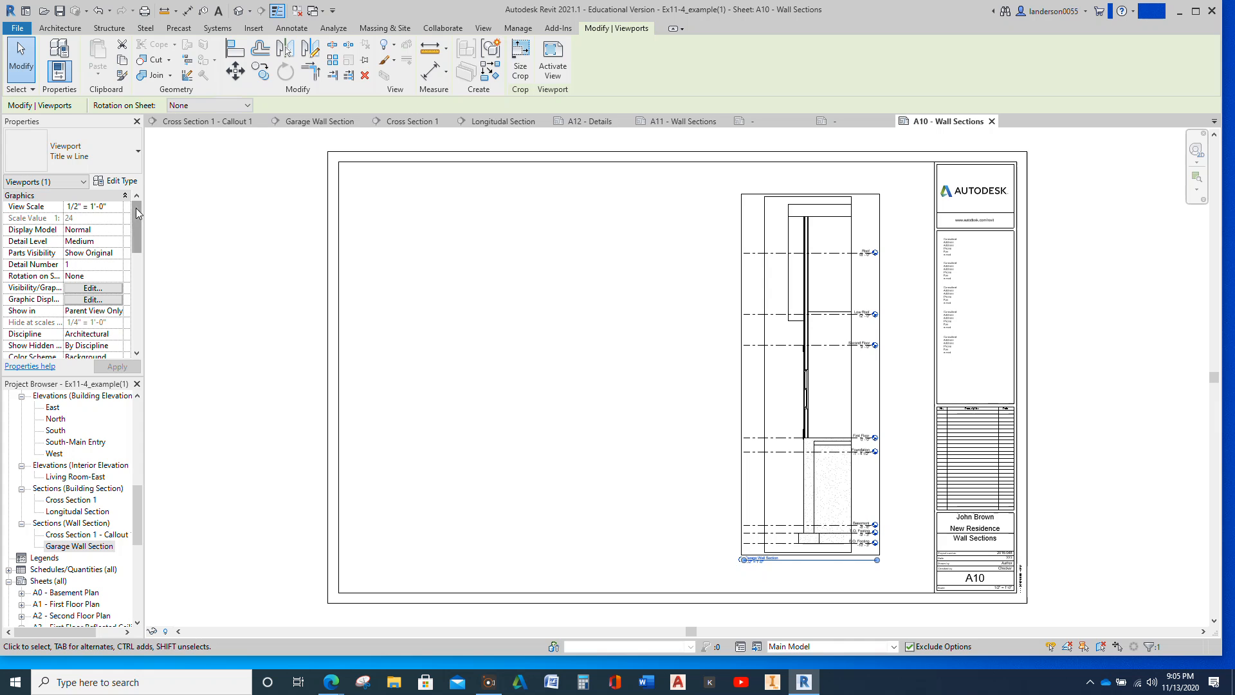
drag(137, 211, 134, 257)
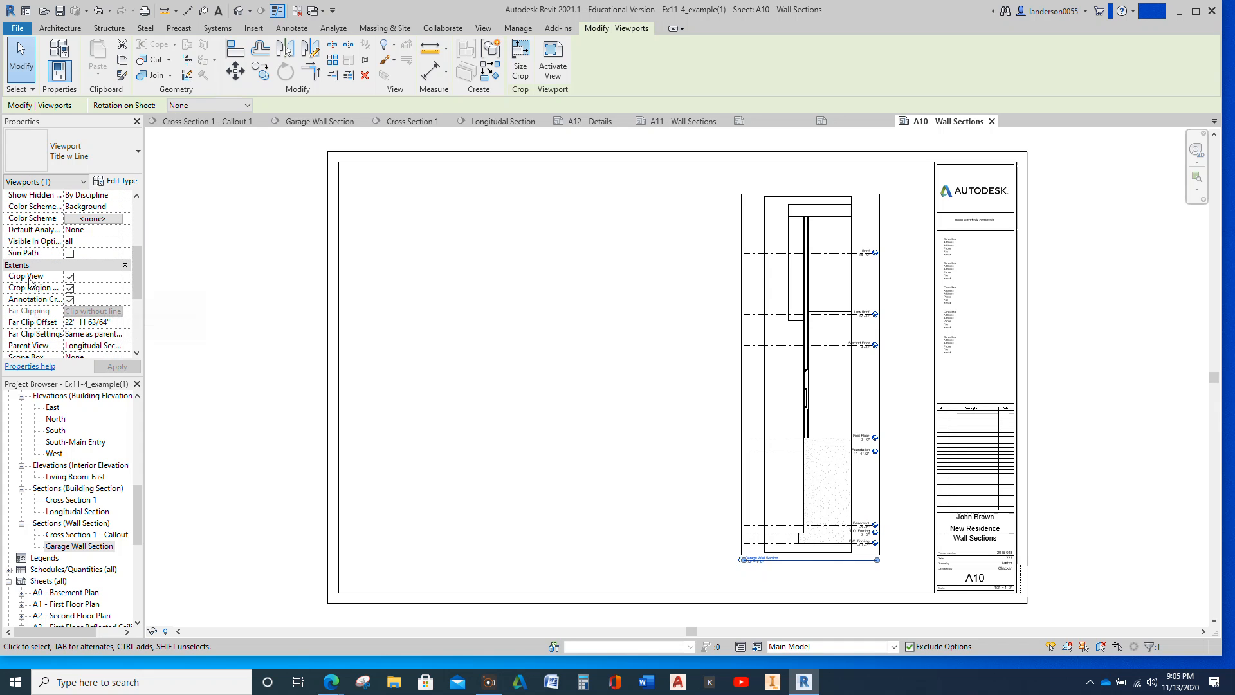
click(70, 277)
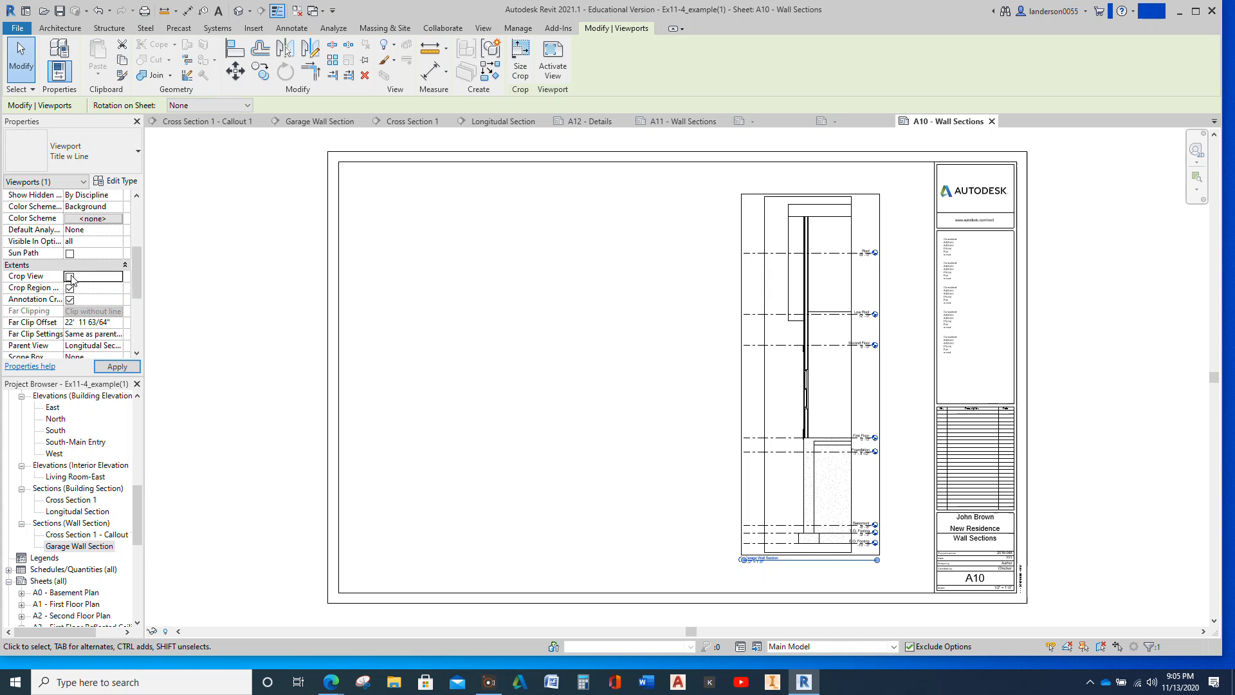
click(199, 260)
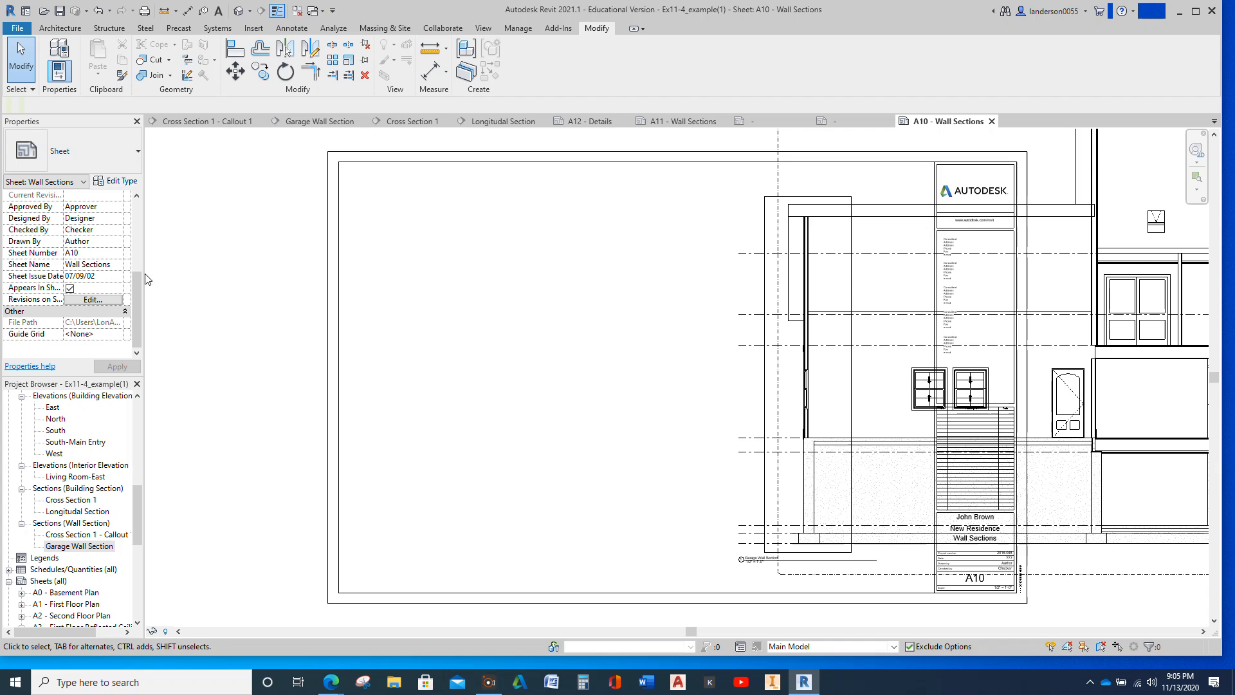
Turn Crop View back on for the Garage Wall Section viewport and turn off its crop region visibility.
click(887, 389)
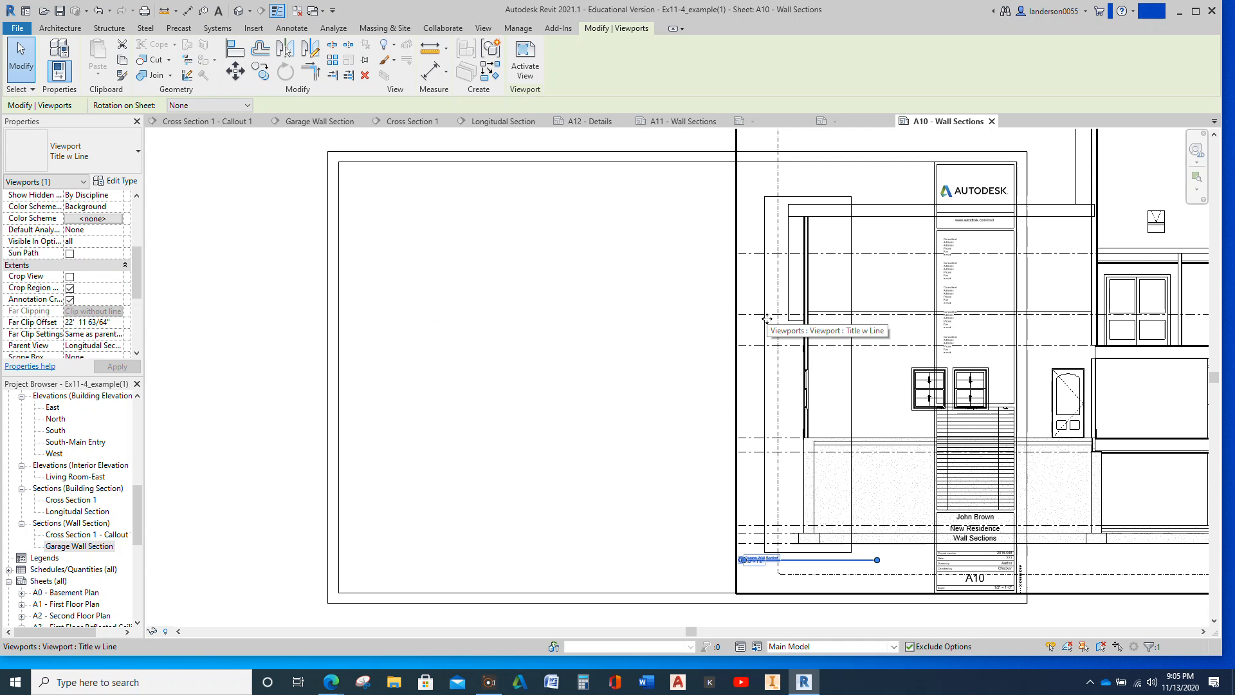
click(69, 277)
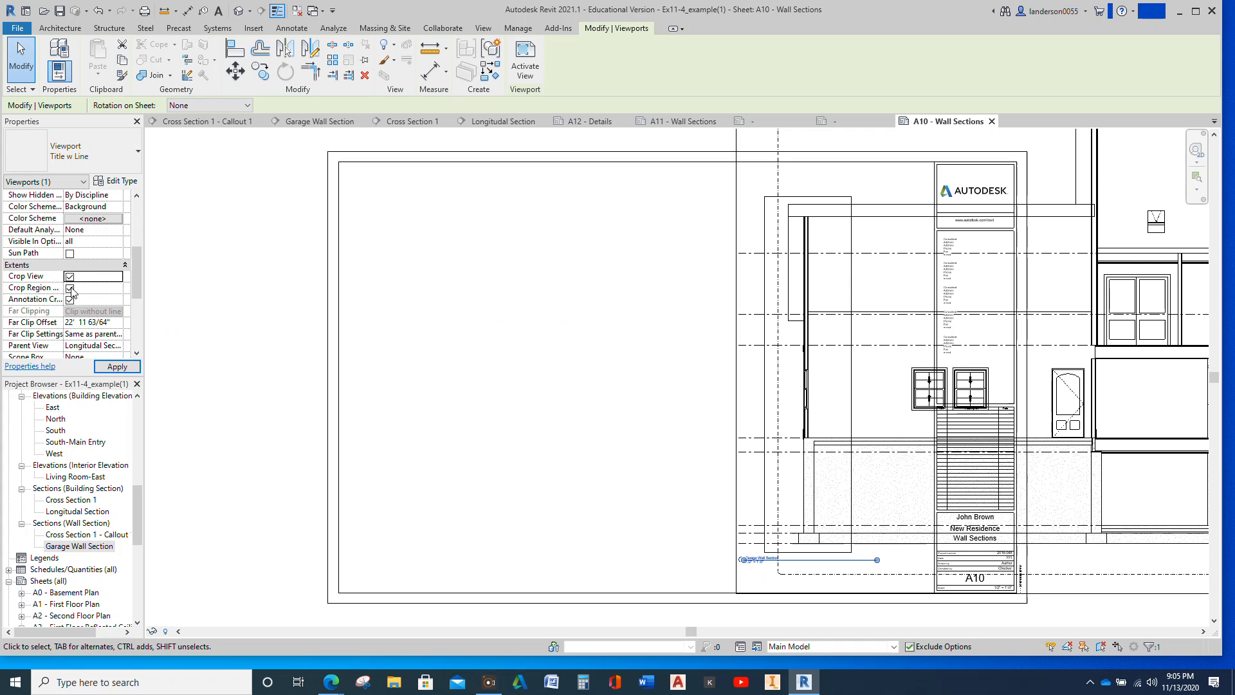
click(70, 288)
click(126, 366)
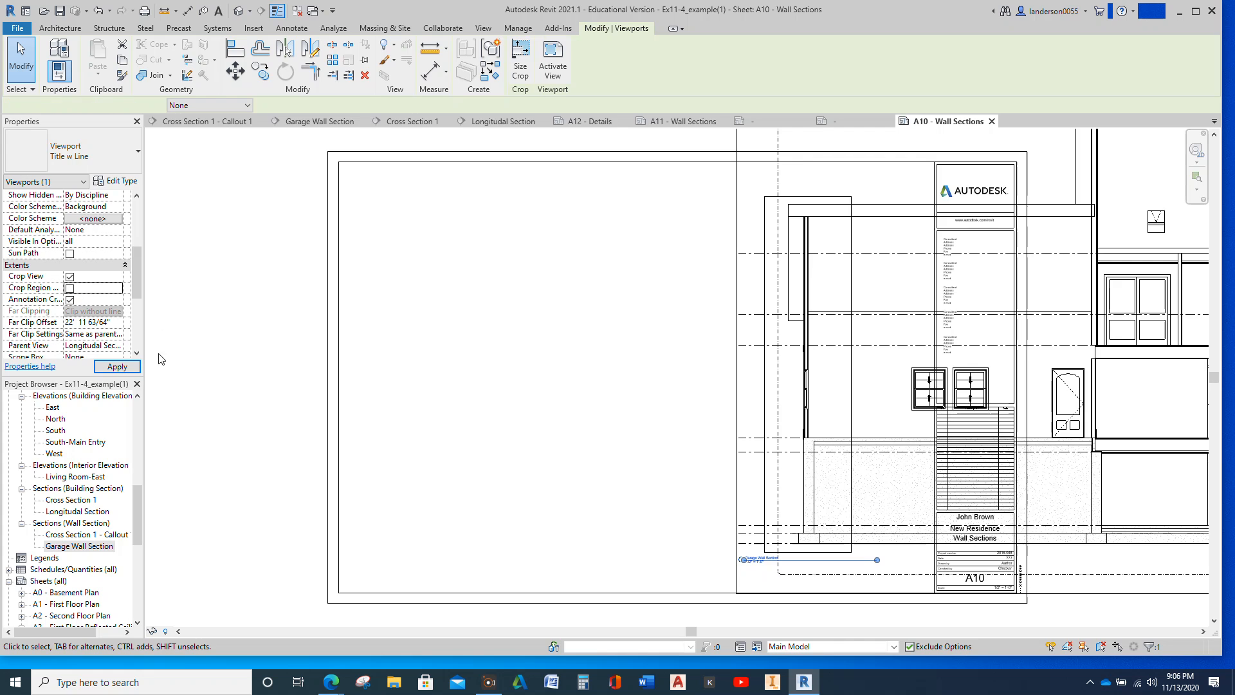
click(226, 361)
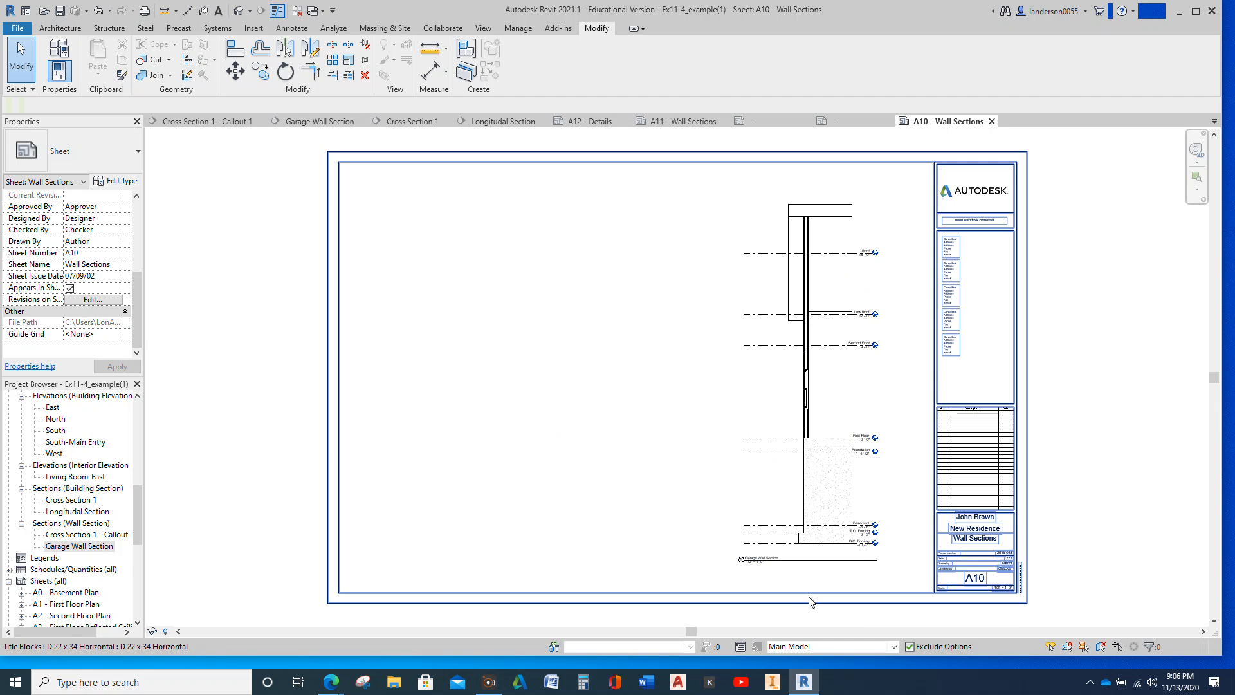
Examine the lower part of the placed garage wall section and its view title on the sheet.
scroll(777, 570, up, 3)
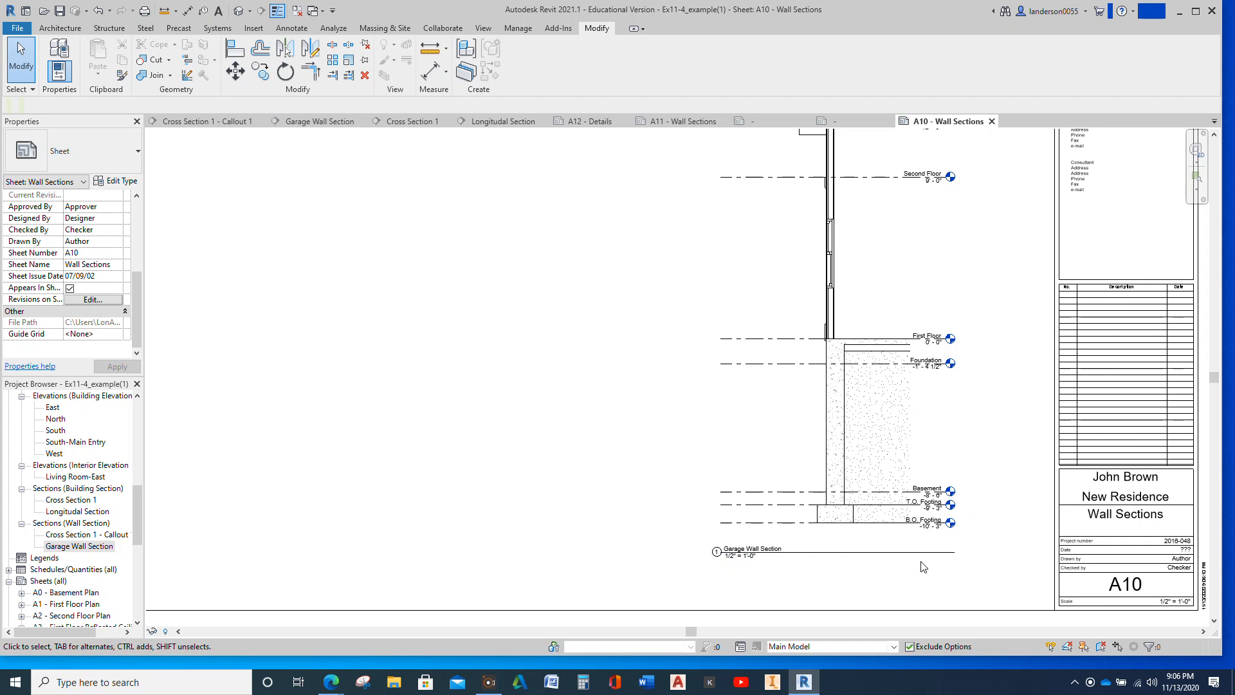
scroll(918, 571, up, 1)
middle_drag(918, 570, 750, 631)
scroll(751, 630, down, 1)
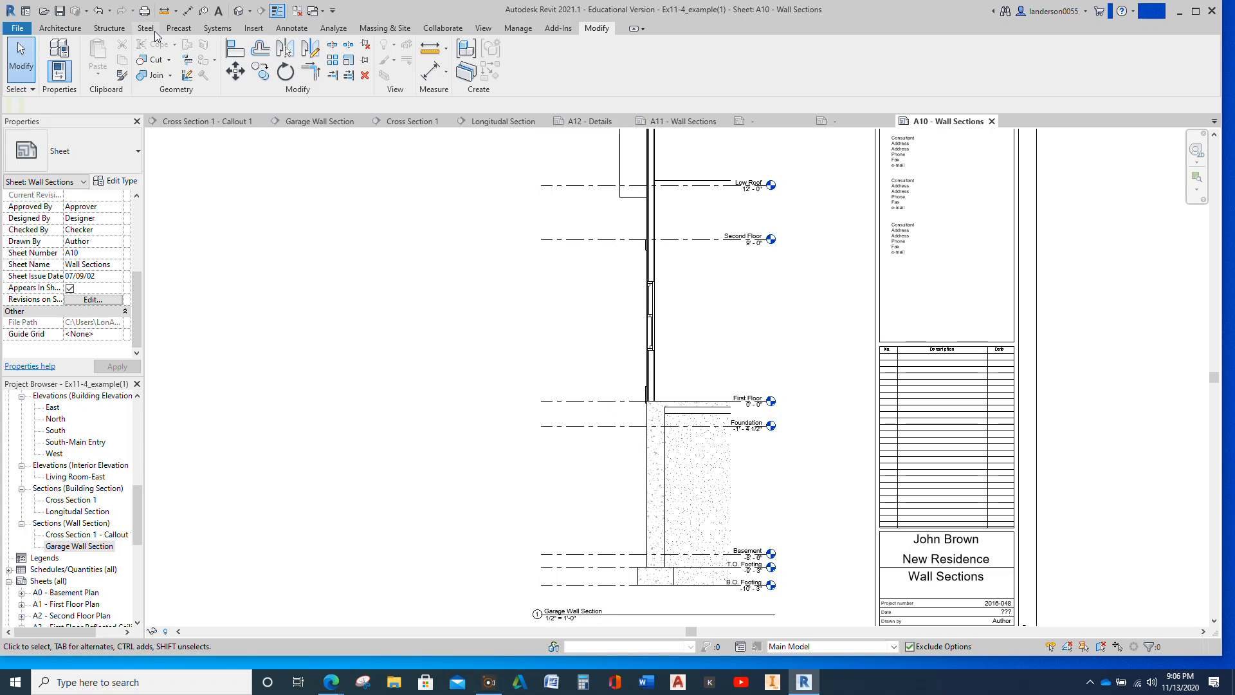
click(292, 28)
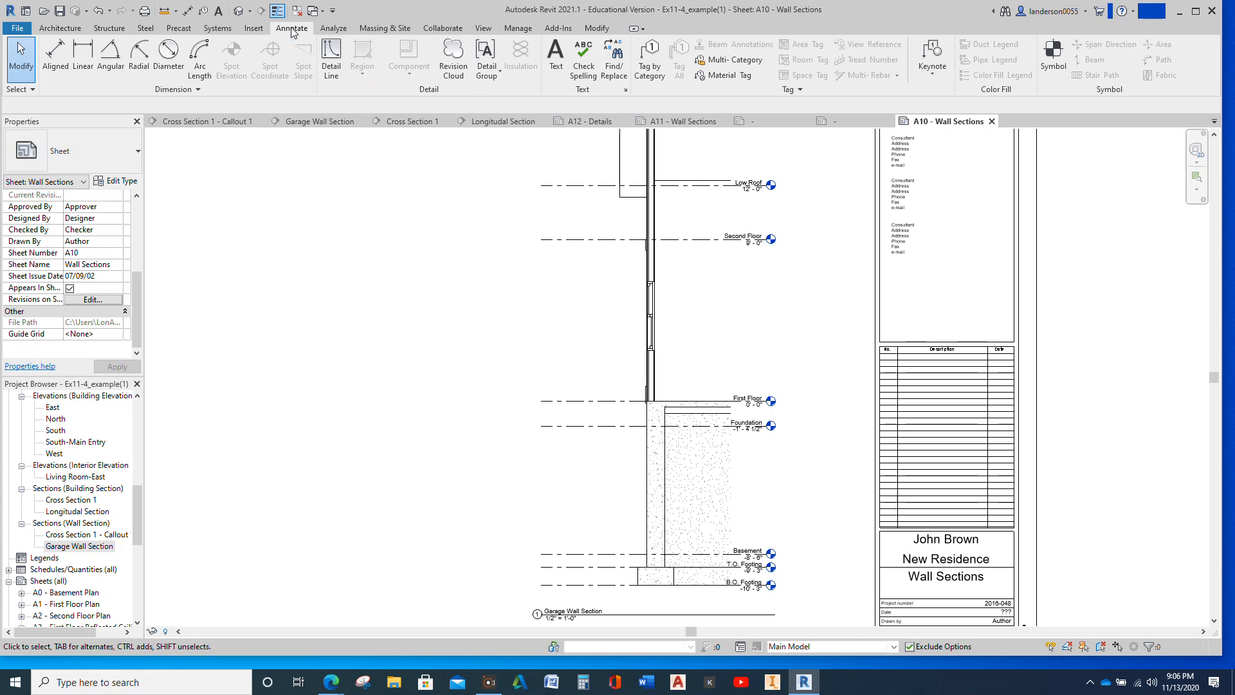
click(555, 57)
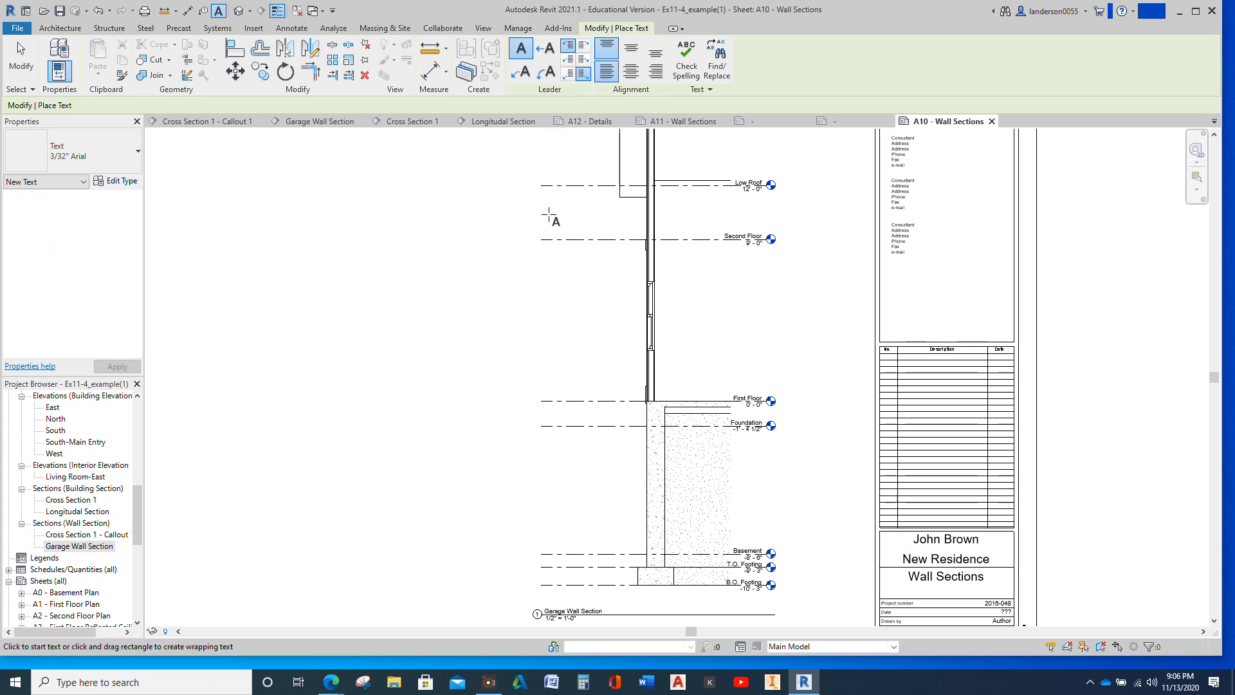
key(Escape)
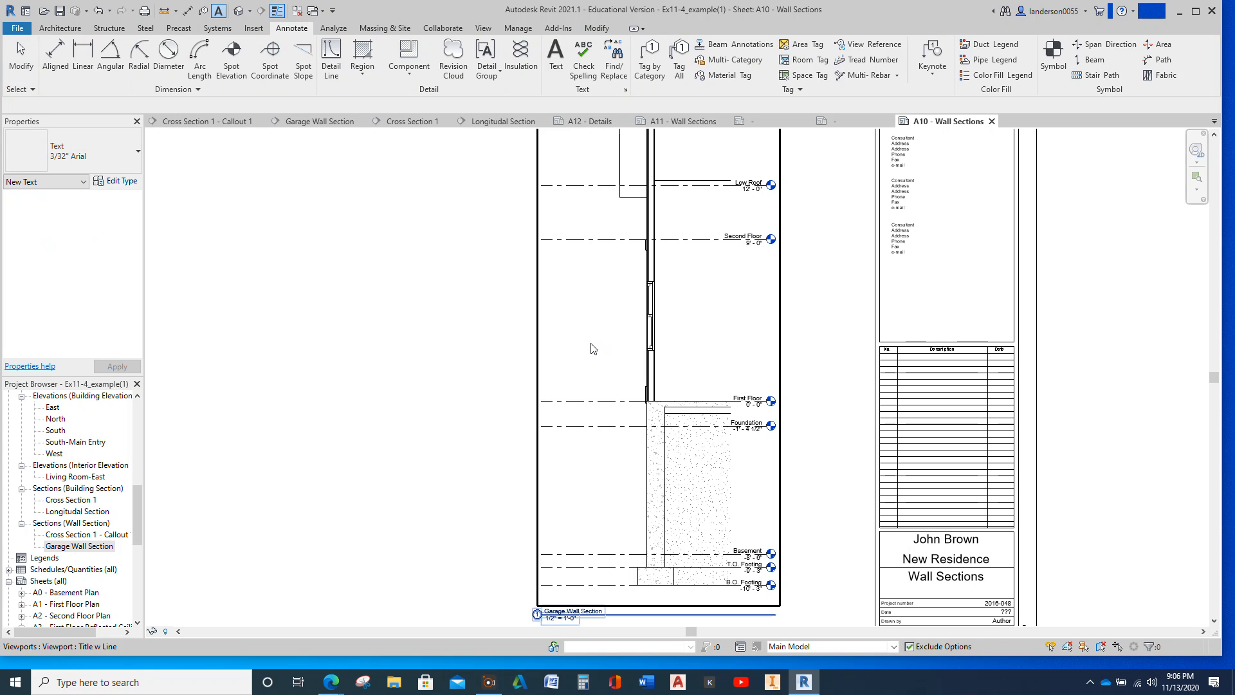
Activate the Garage Wall Section viewport and try placing a text note without a leader at the foundation wall's outer face.
double_click(601, 347)
scroll(623, 510, up, 1)
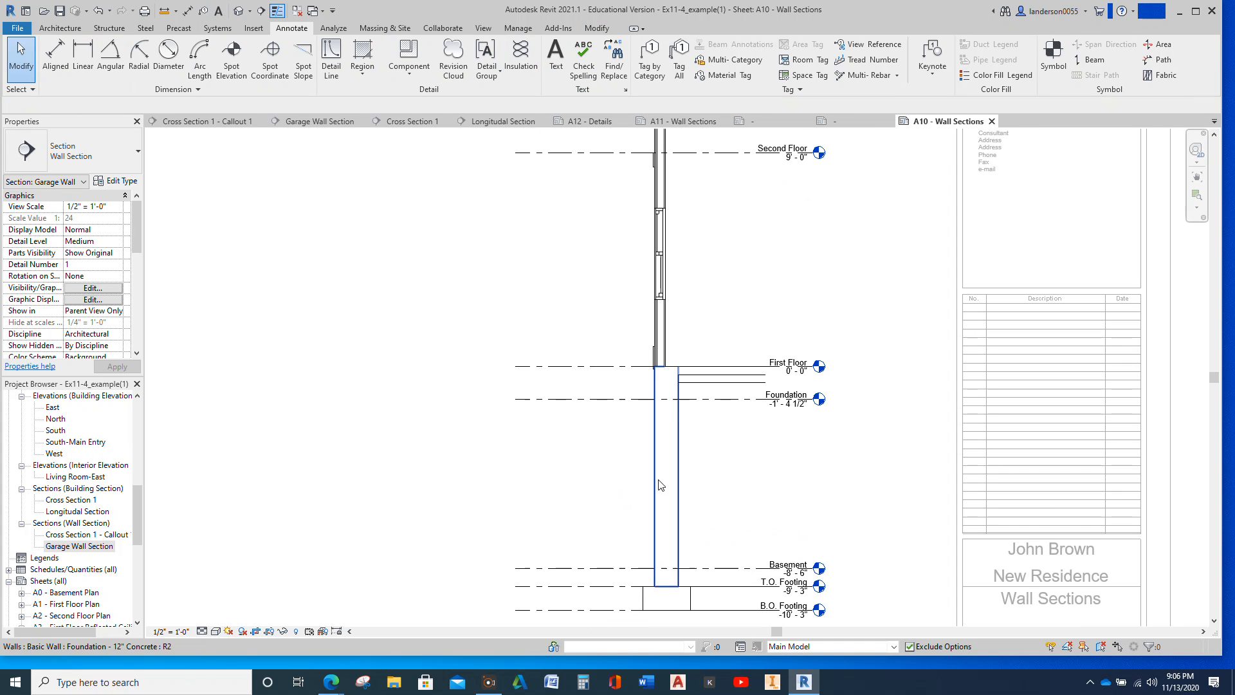
click(557, 58)
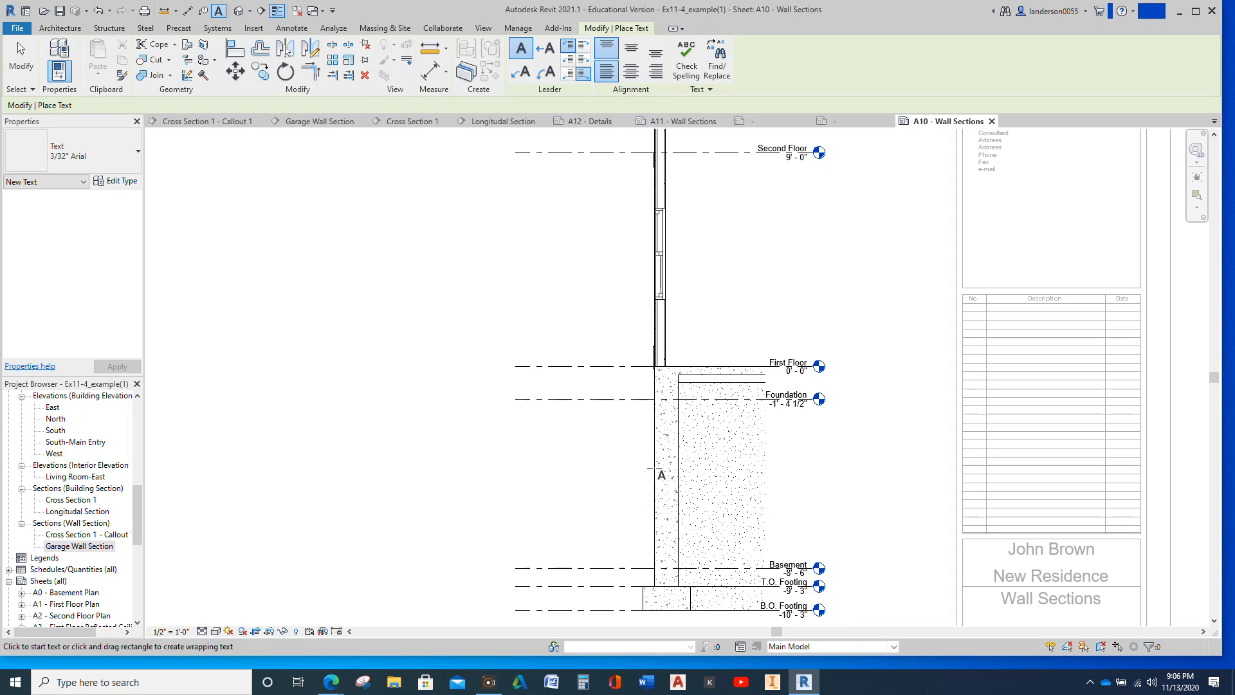
click(654, 469)
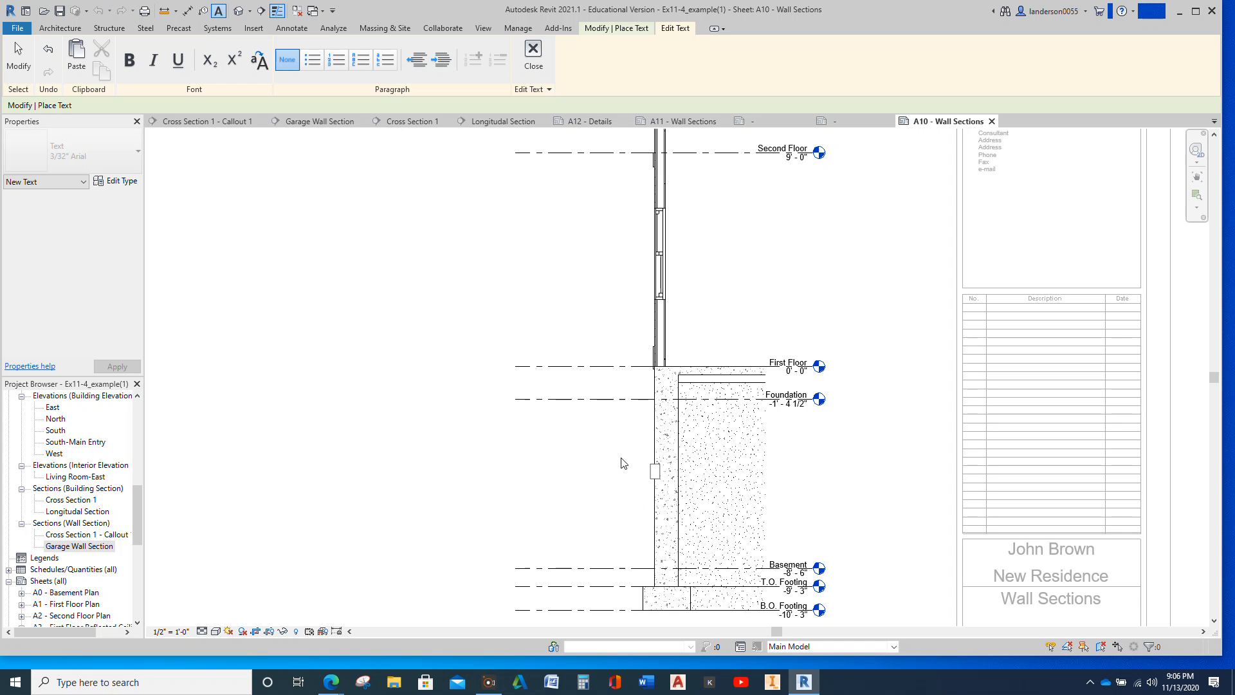
click(533, 52)
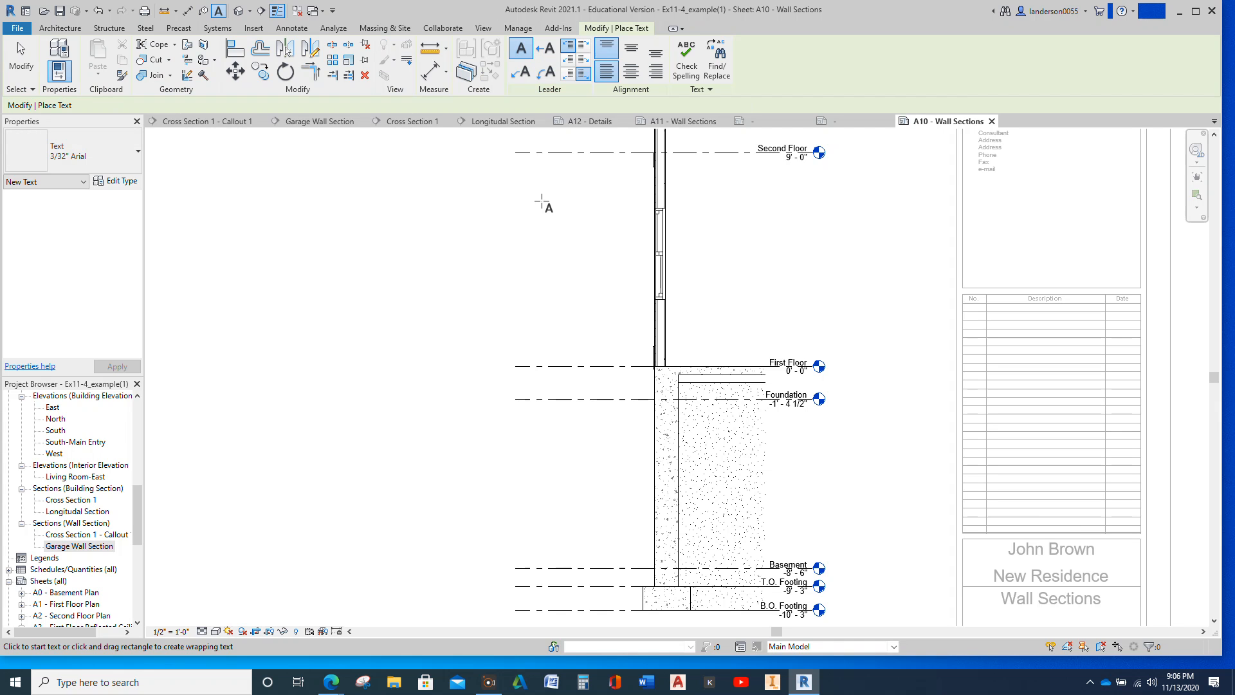
Add a note with a two-segment leader to the foundation wall reading "FOUNDATION WALL SEE STRUCTURAL FOR REINFORCEMENT" on three lines.
click(522, 72)
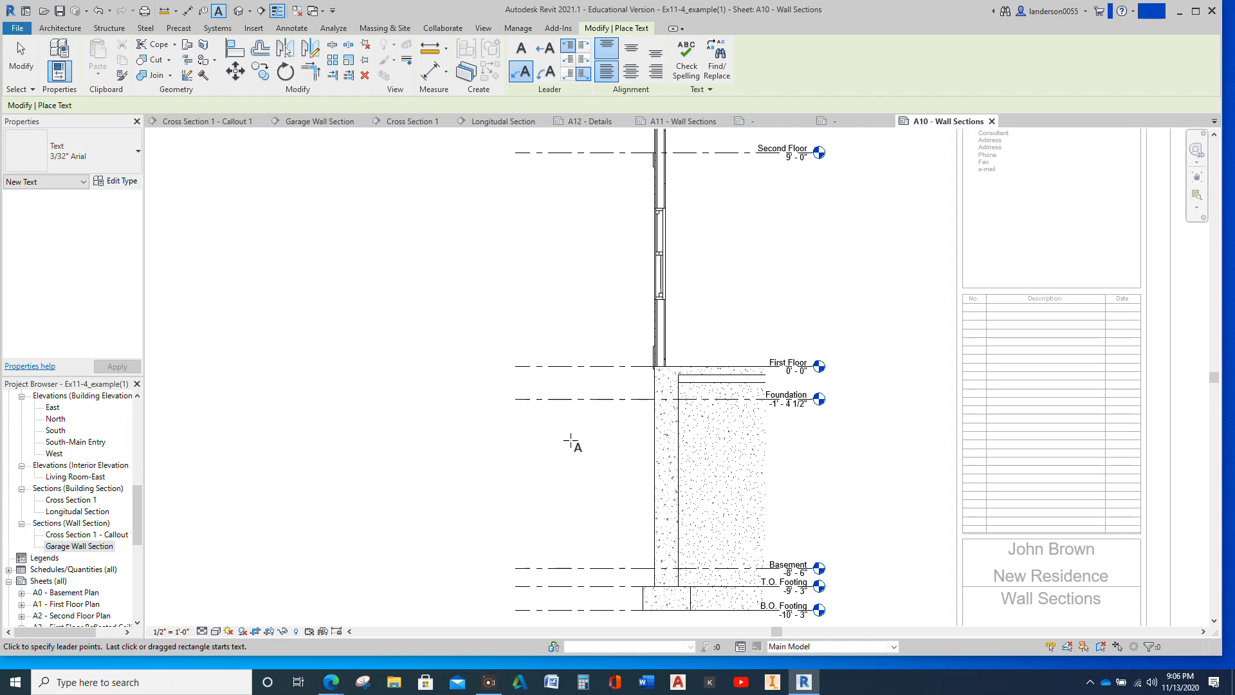
click(655, 488)
click(599, 464)
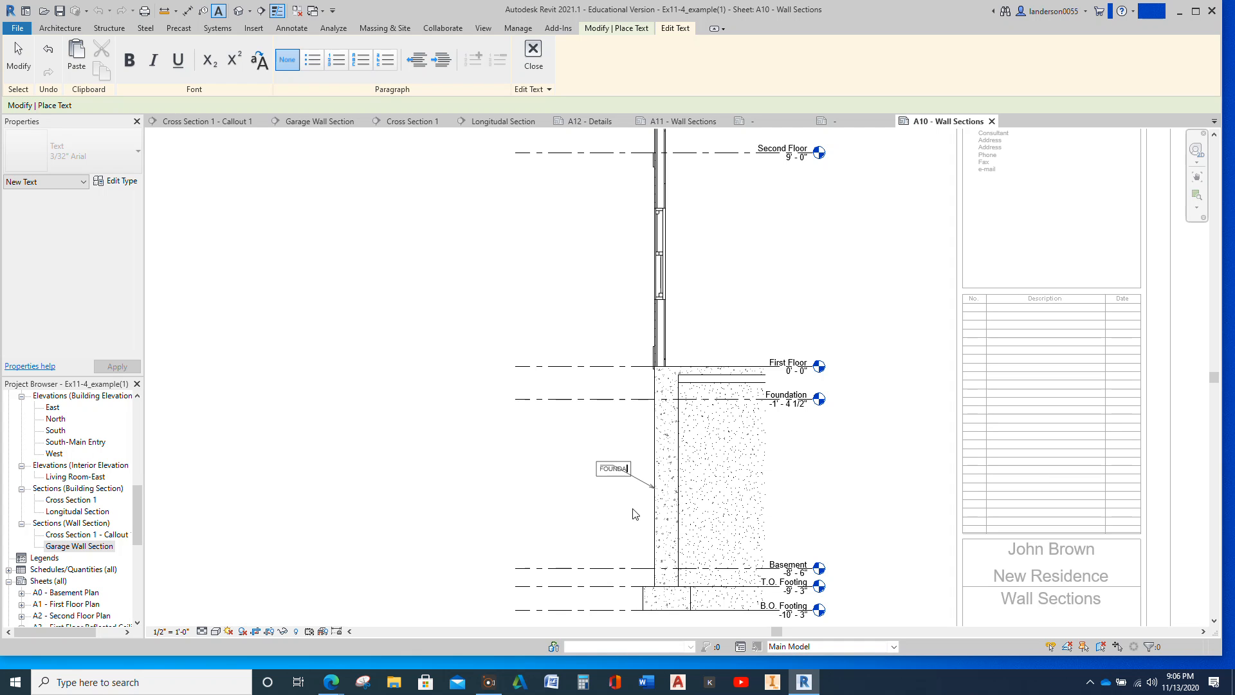
text(FOUNDATION WALL)
key(Return)
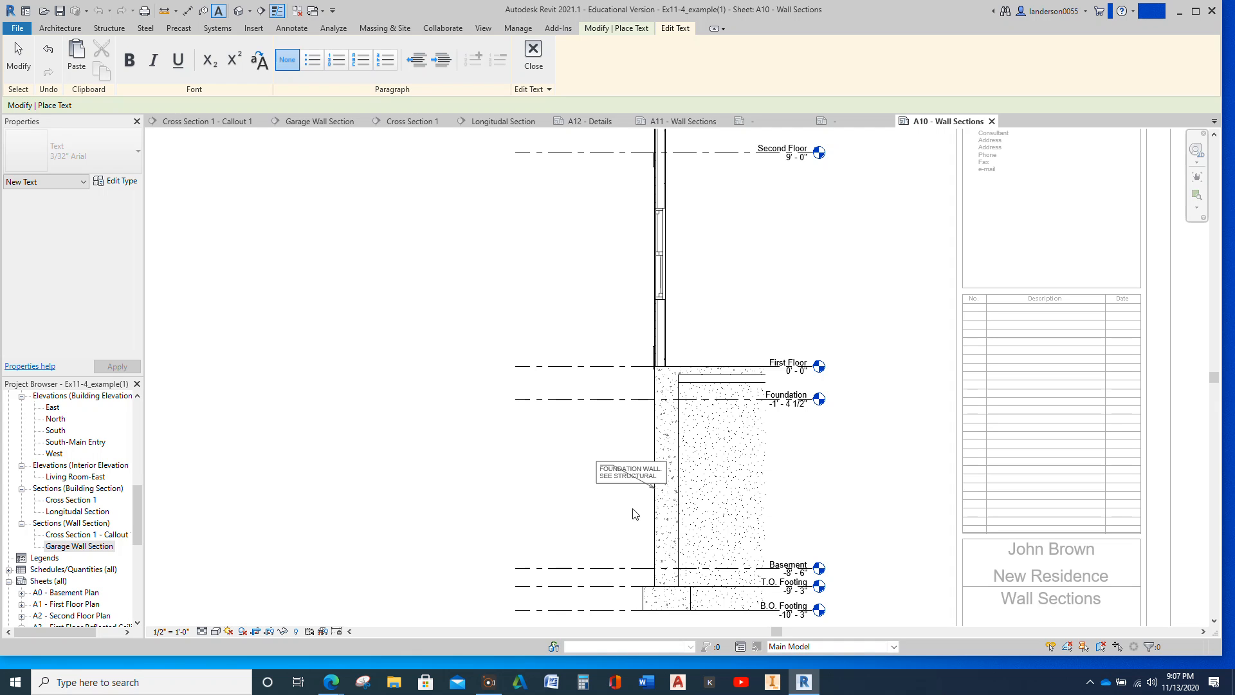
key(Return)
text(FOR REINFORCEMENT)
click(634, 414)
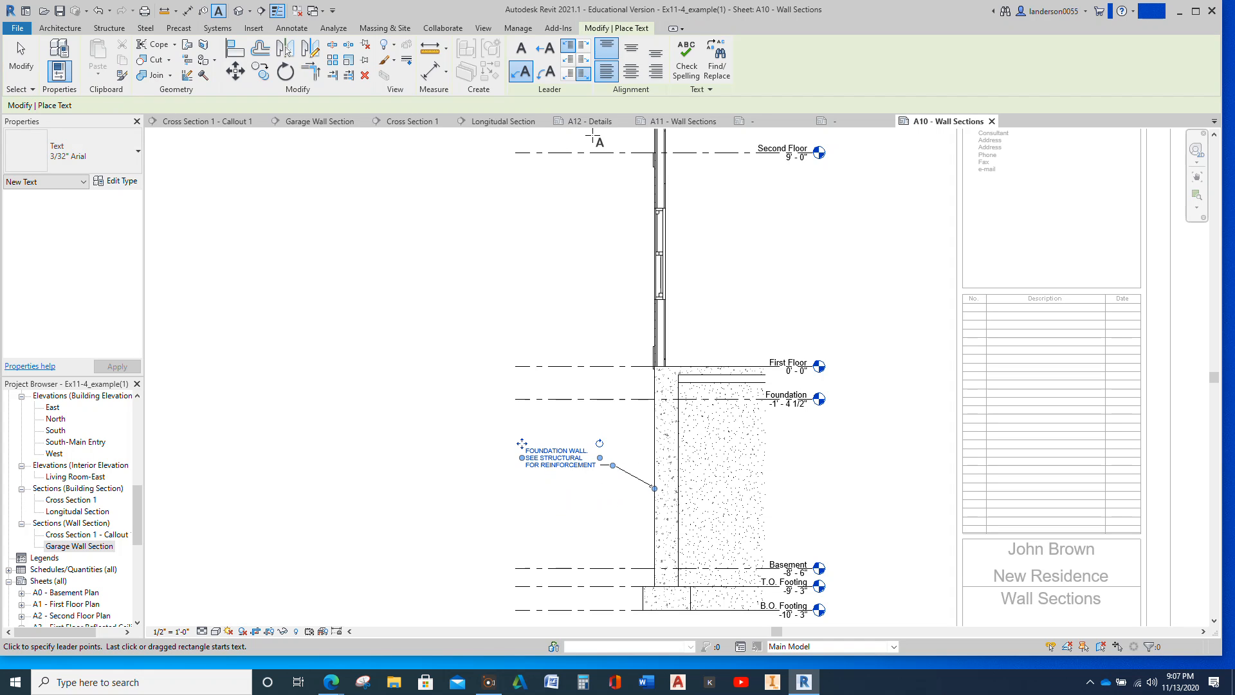
Right-align the foundation wall note's text and set its right leader attachment to Middle.
click(658, 72)
key(Escape)
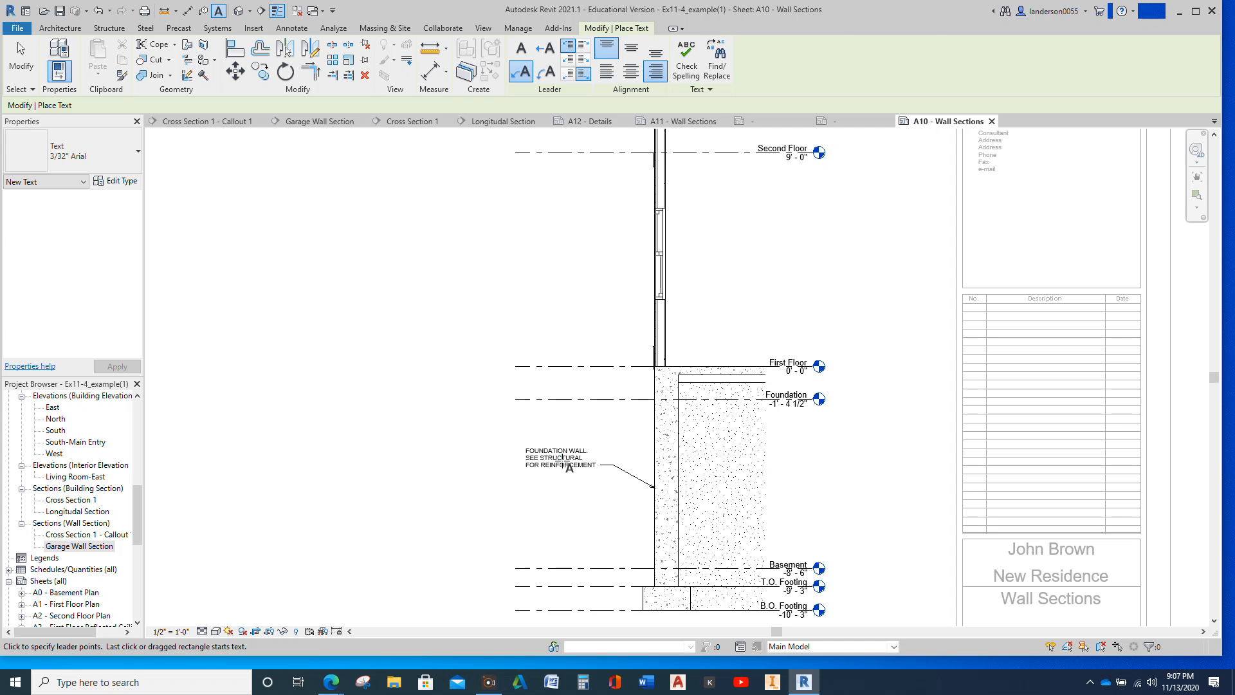
key(Escape)
click(569, 467)
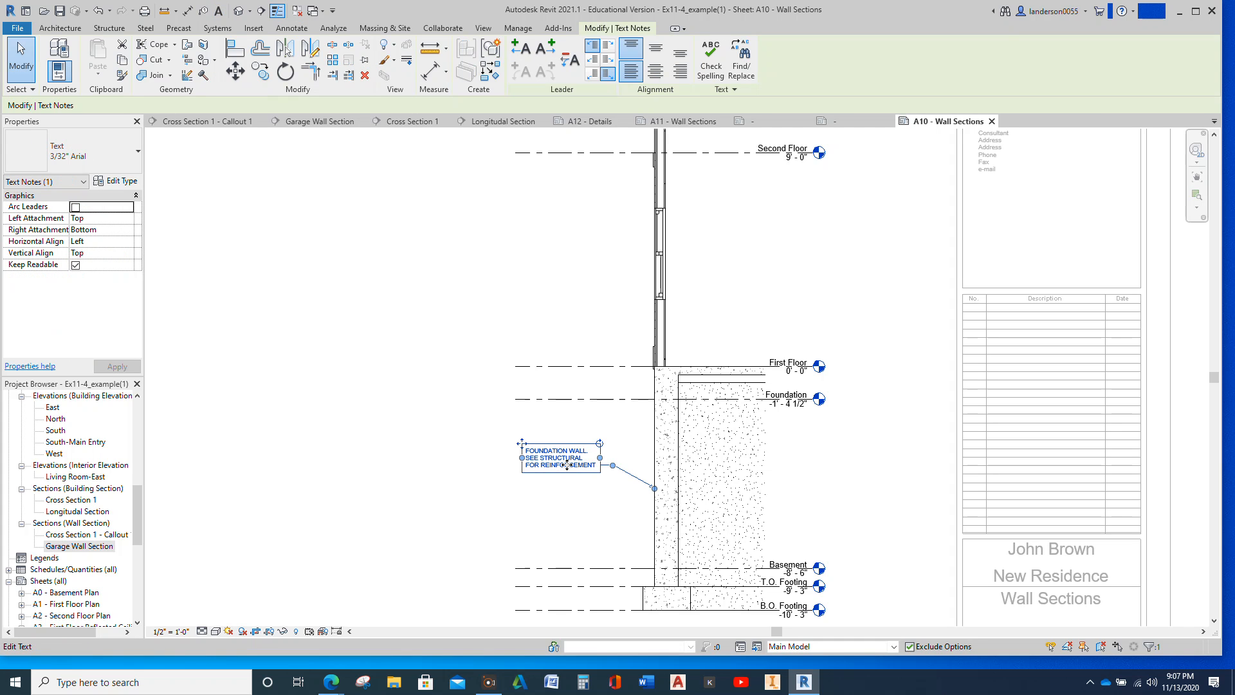
click(679, 70)
click(595, 315)
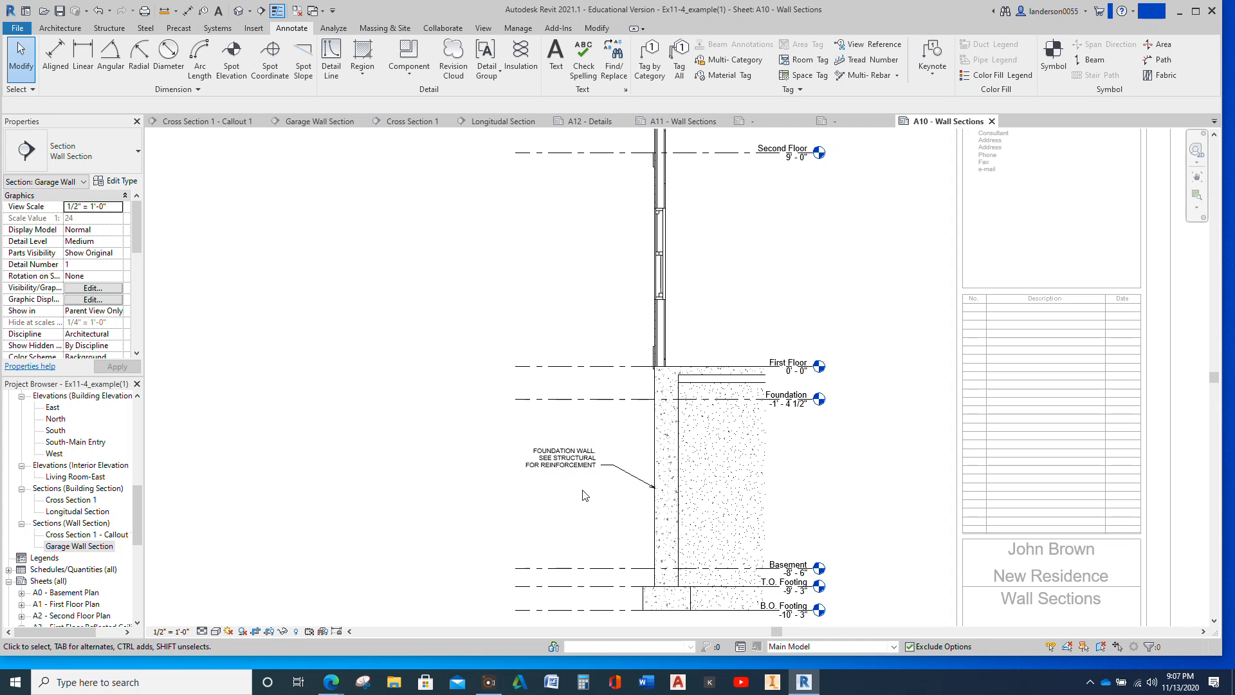
click(590, 470)
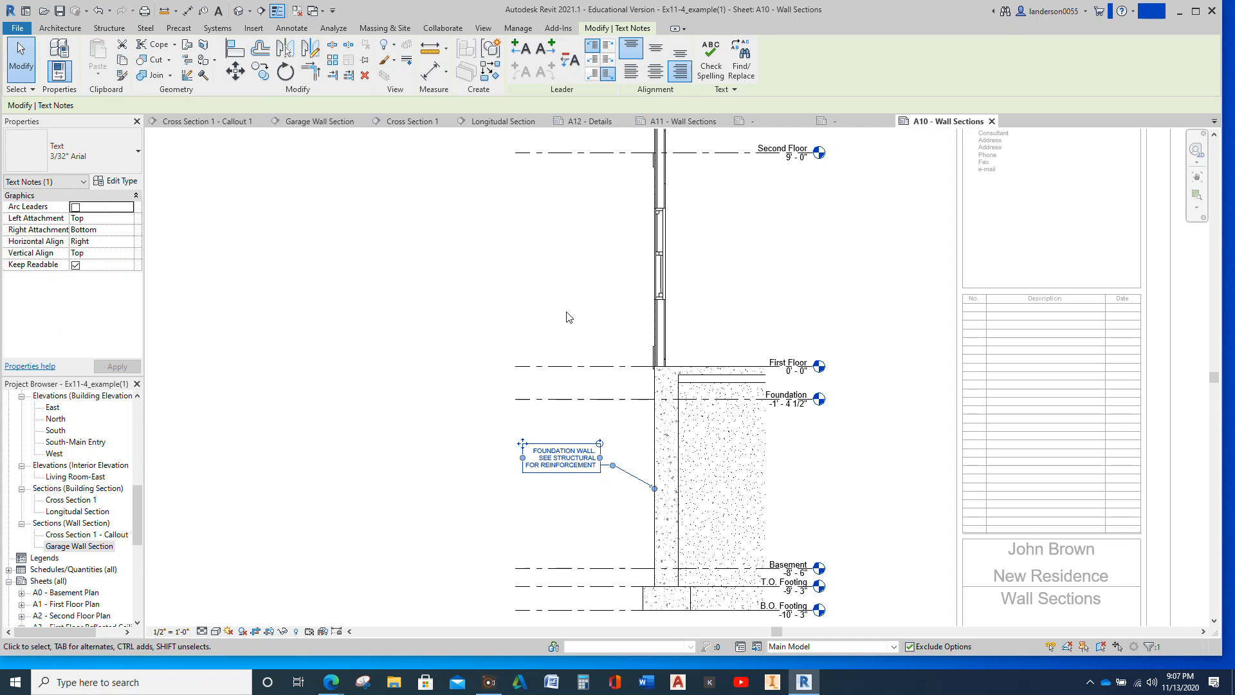
click(609, 64)
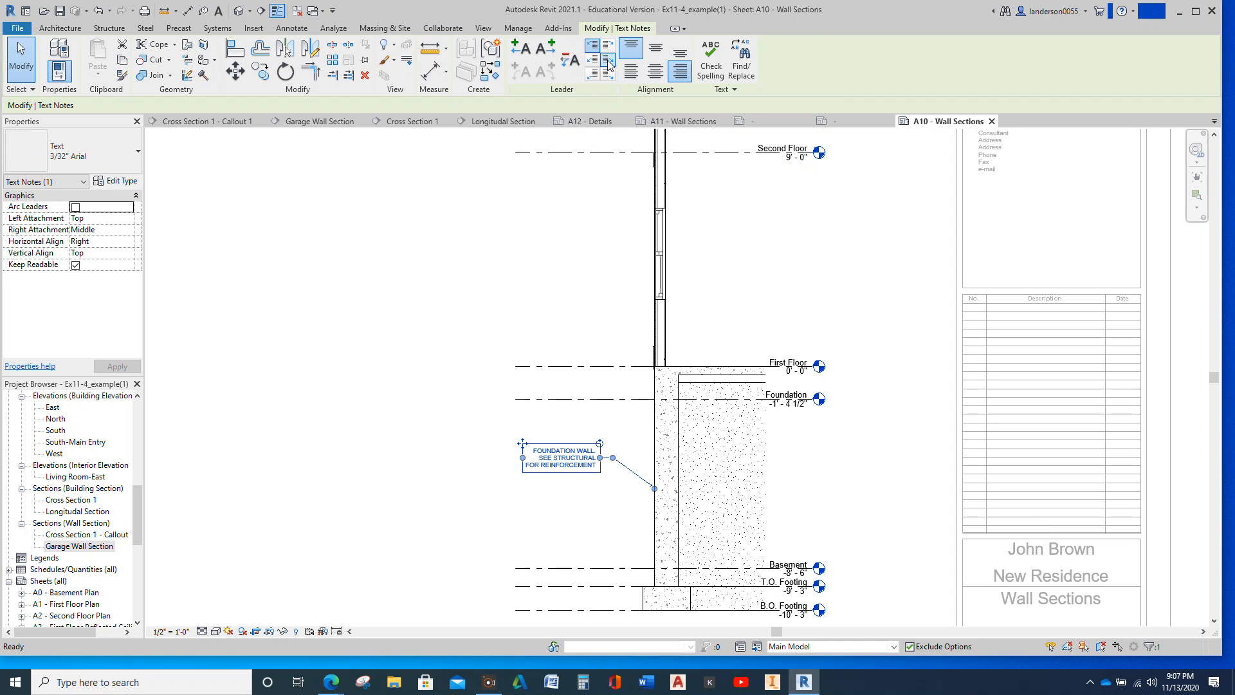
click(583, 313)
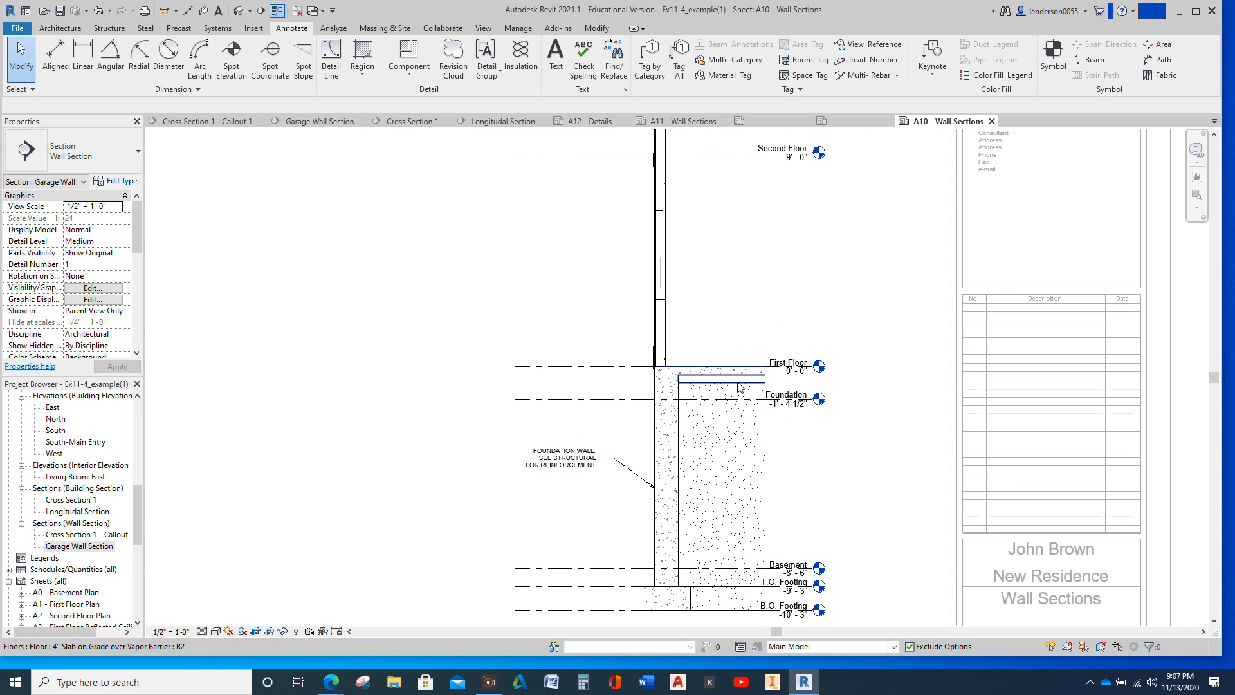
Set the Garage Wall Section view's detail level to Fine.
click(203, 631)
click(219, 618)
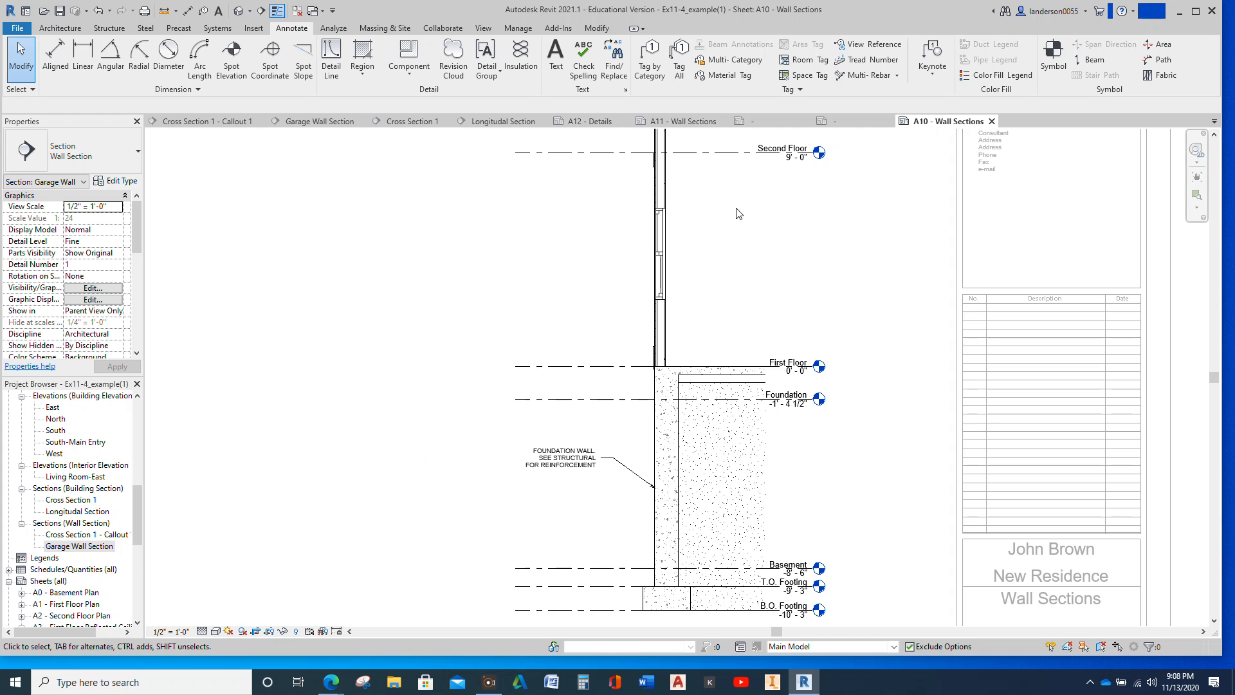
scroll(756, 347, down, 4)
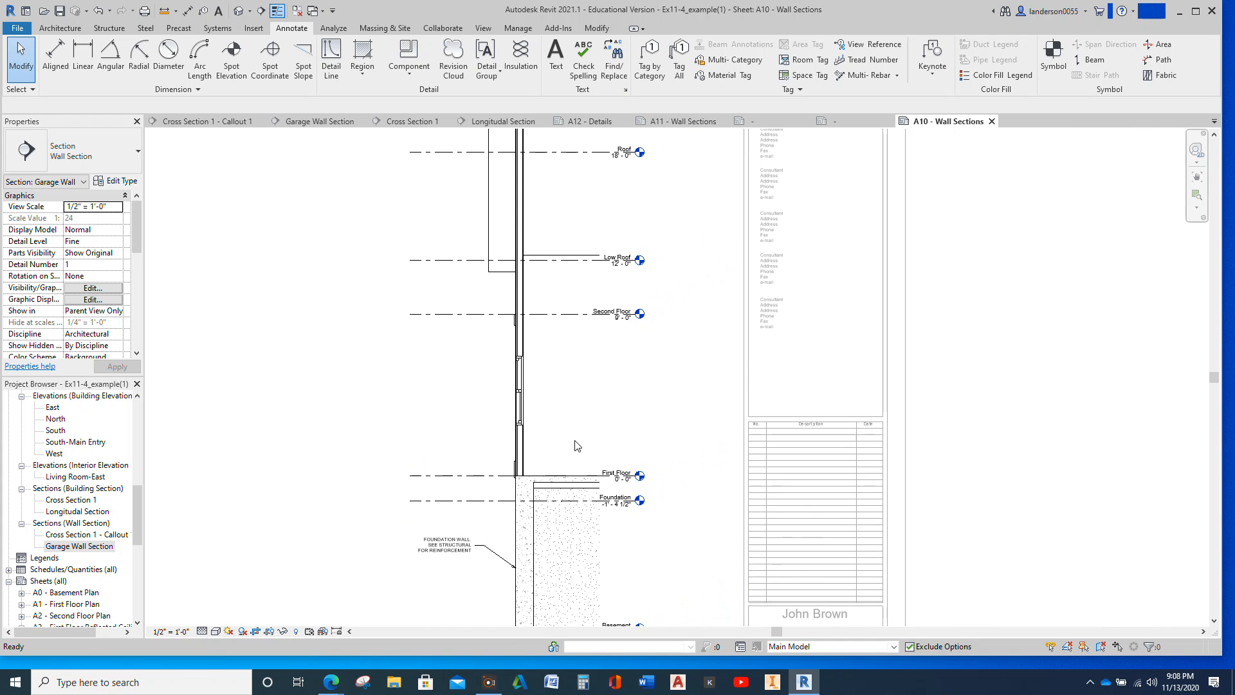
scroll(531, 383, down, 3)
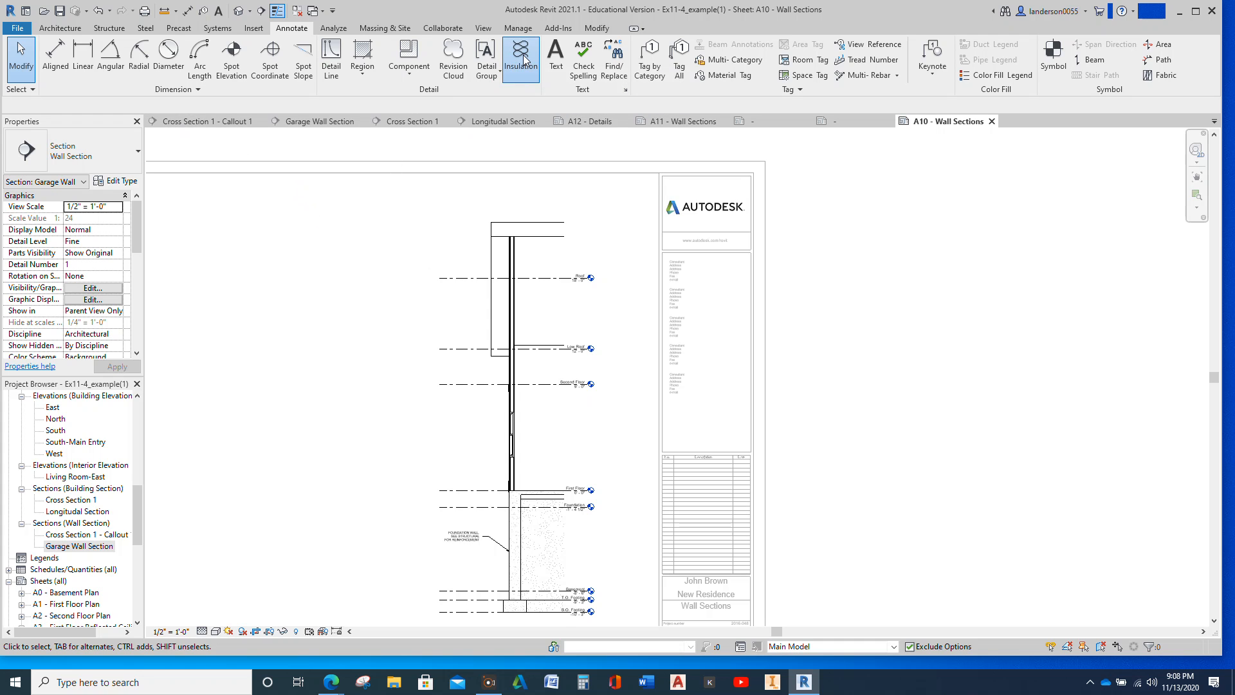
Place batt insulation about 2'-10" high in the stud cavity from the First Floor level up to the window's underside.
click(525, 59)
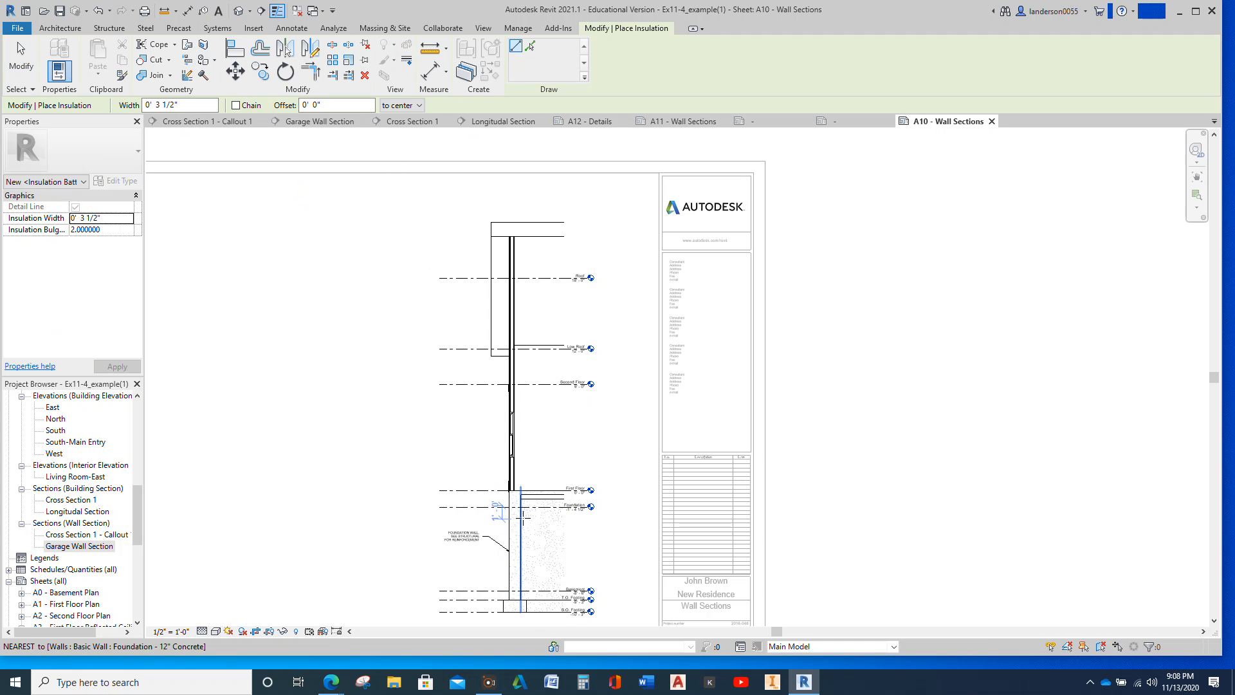
scroll(514, 505, up, 3)
scroll(499, 450, up, 3)
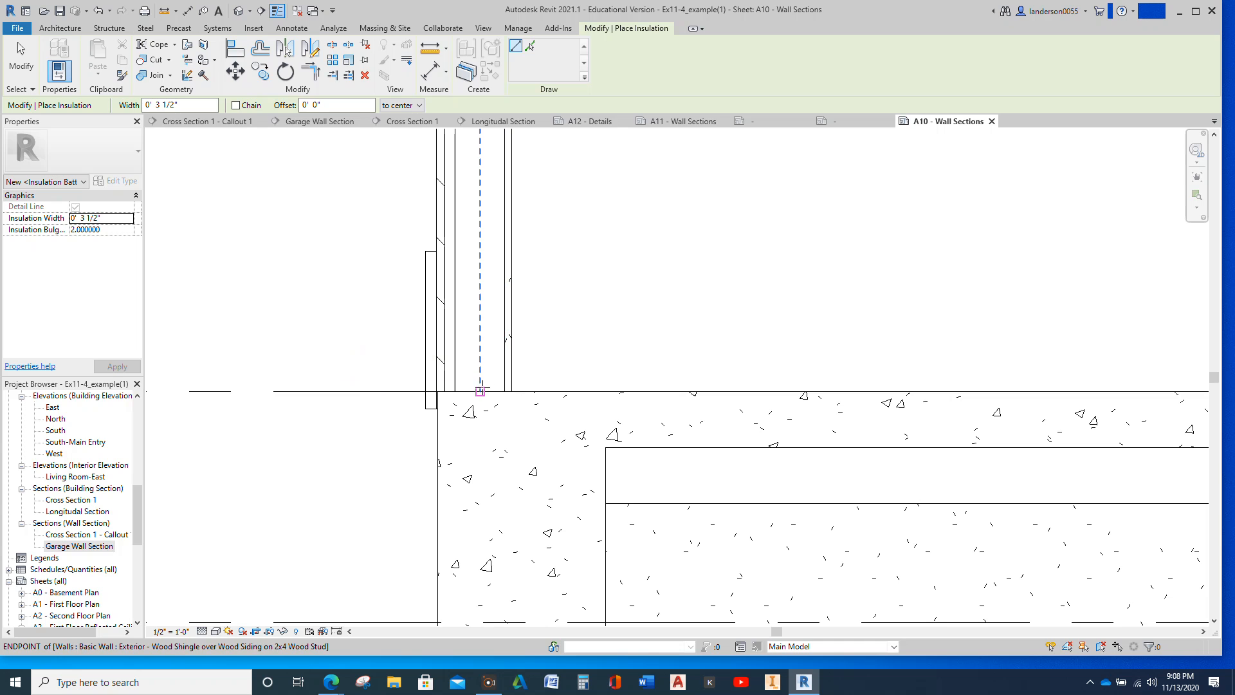
click(480, 390)
scroll(490, 295, down, 3)
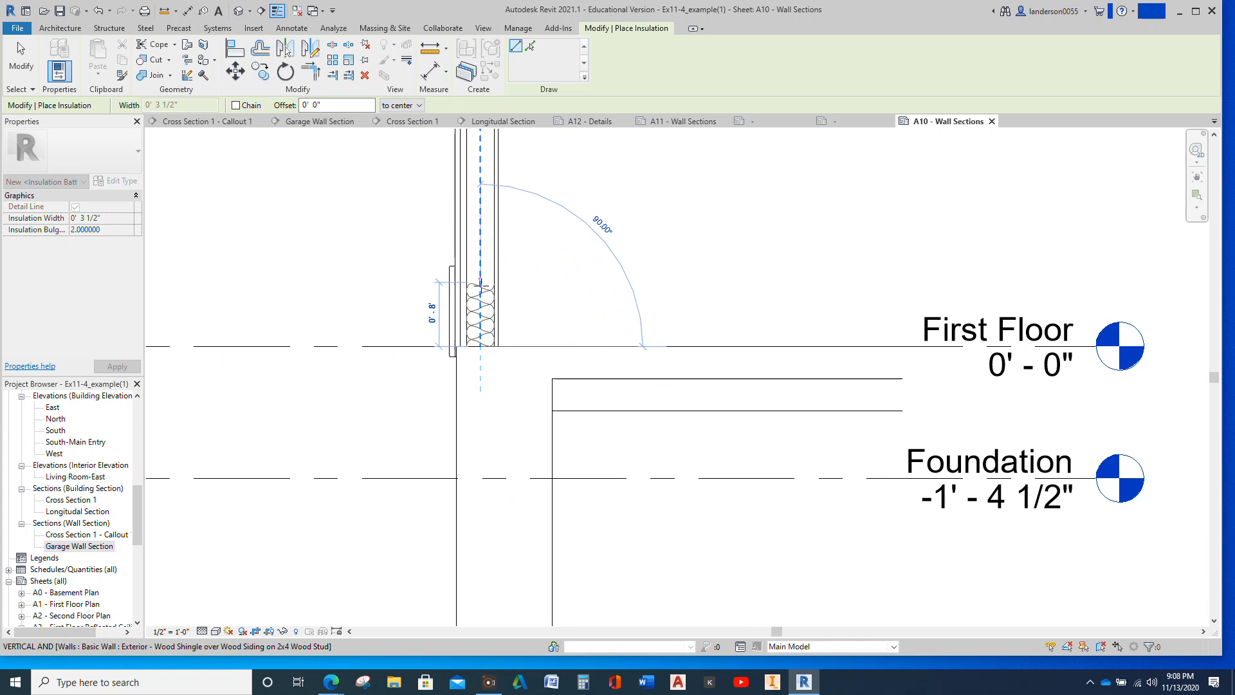
middle_drag(490, 296, 490, 503)
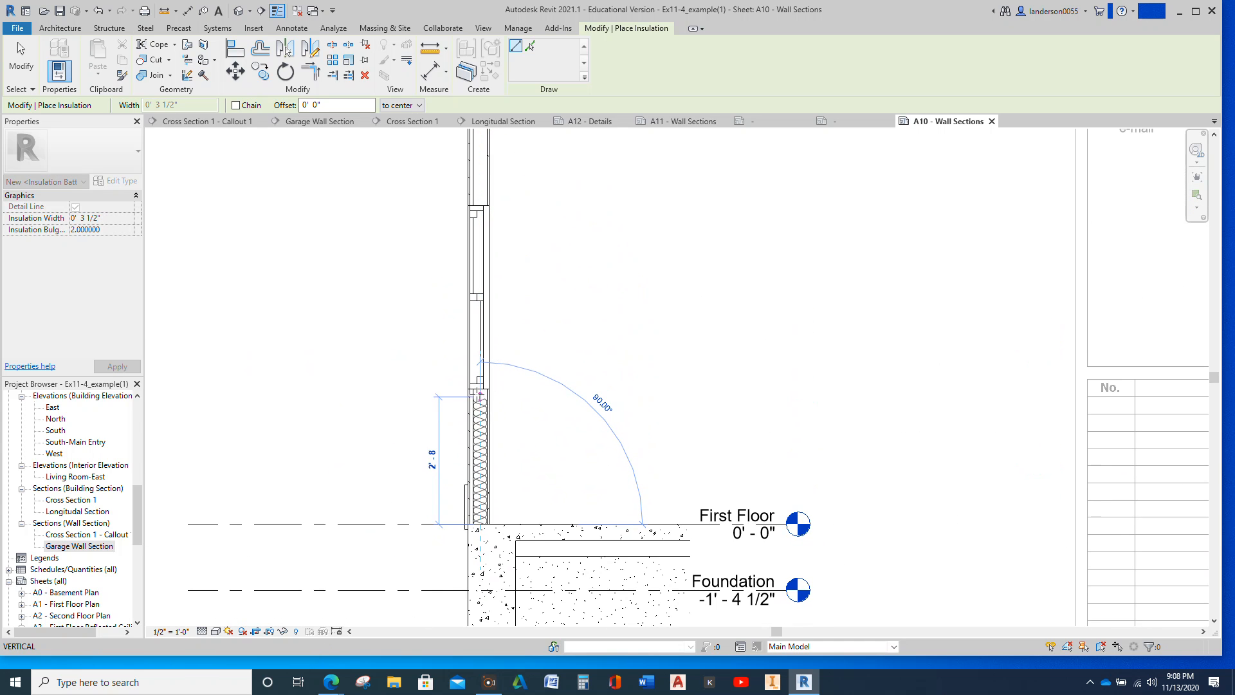
click(480, 388)
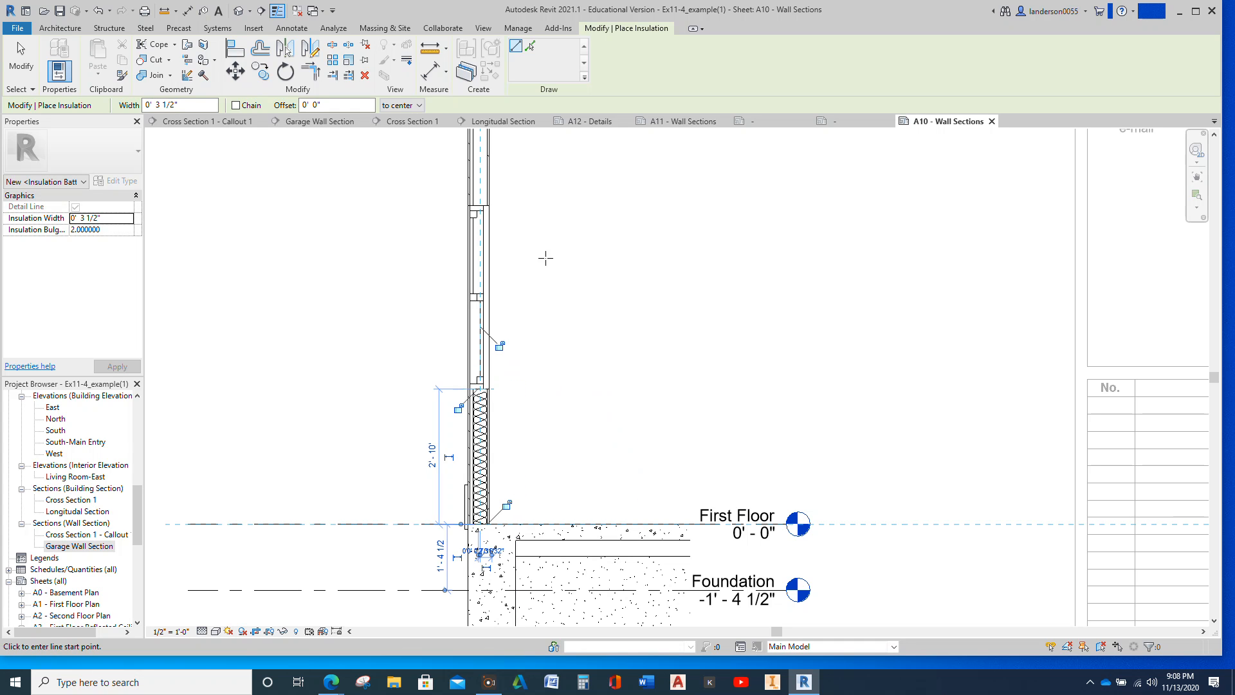
Place batt insulation about 15' high in the stud cavity from the window head up to the top of the wall.
middle_drag(502, 189, 464, 440)
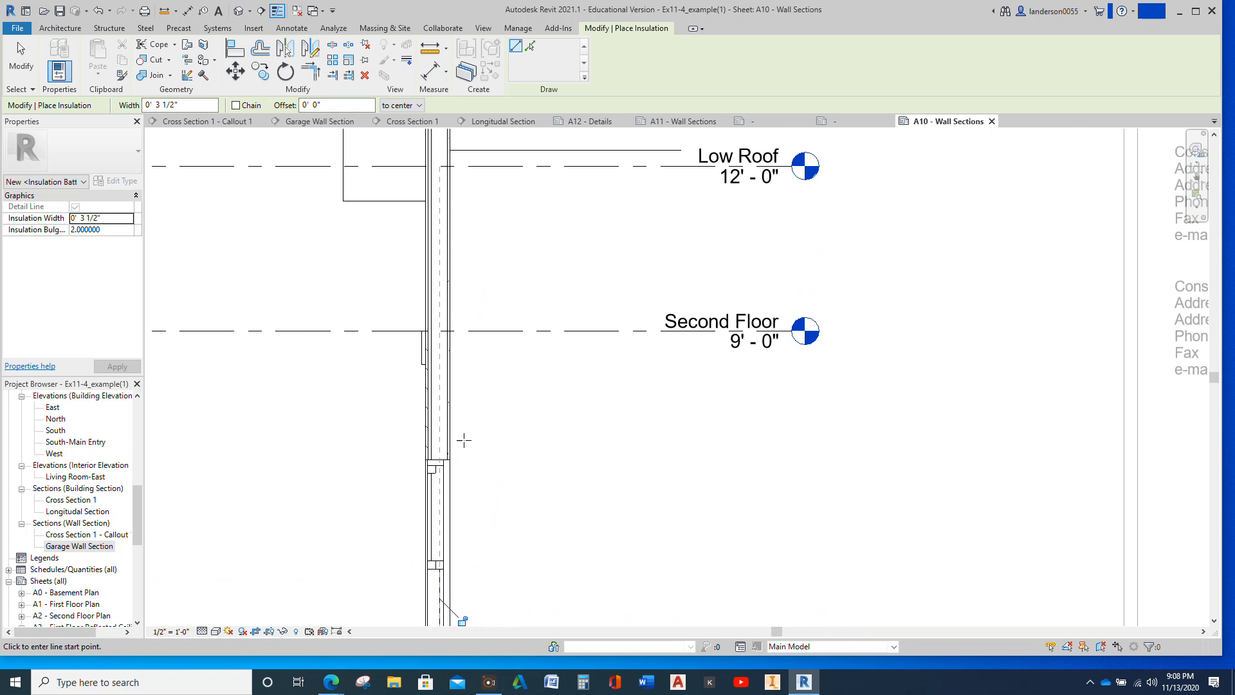
key(t)
key(x)
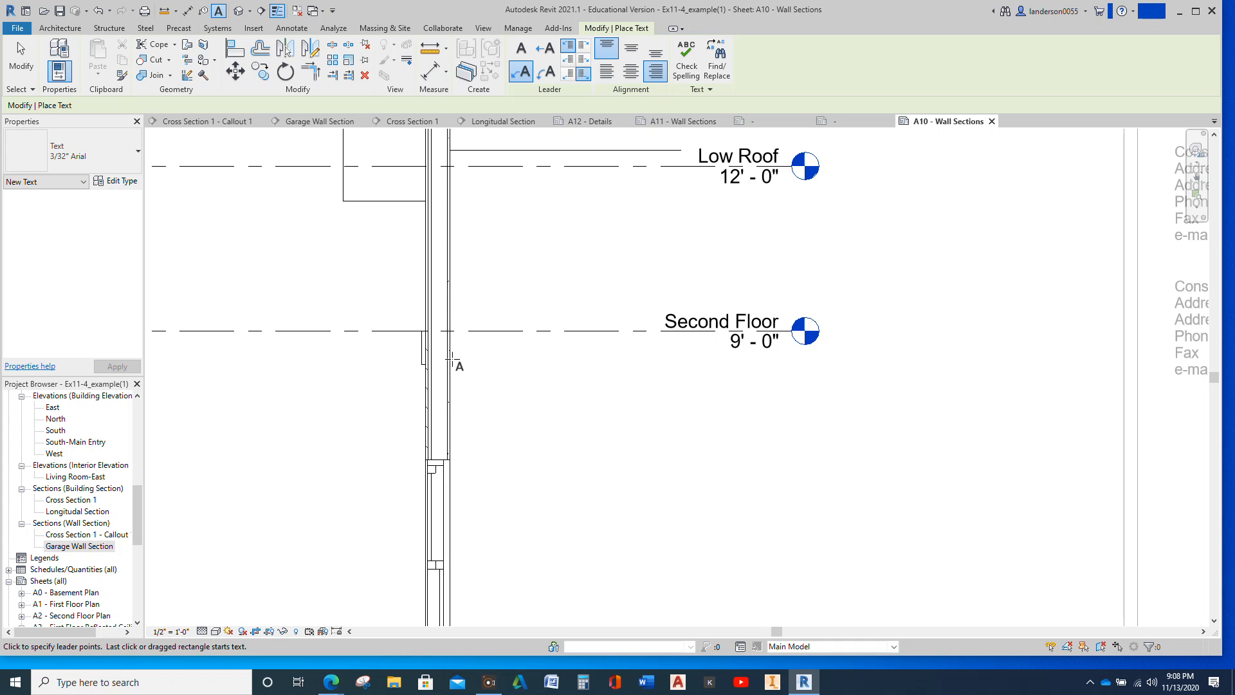
click(291, 27)
click(520, 58)
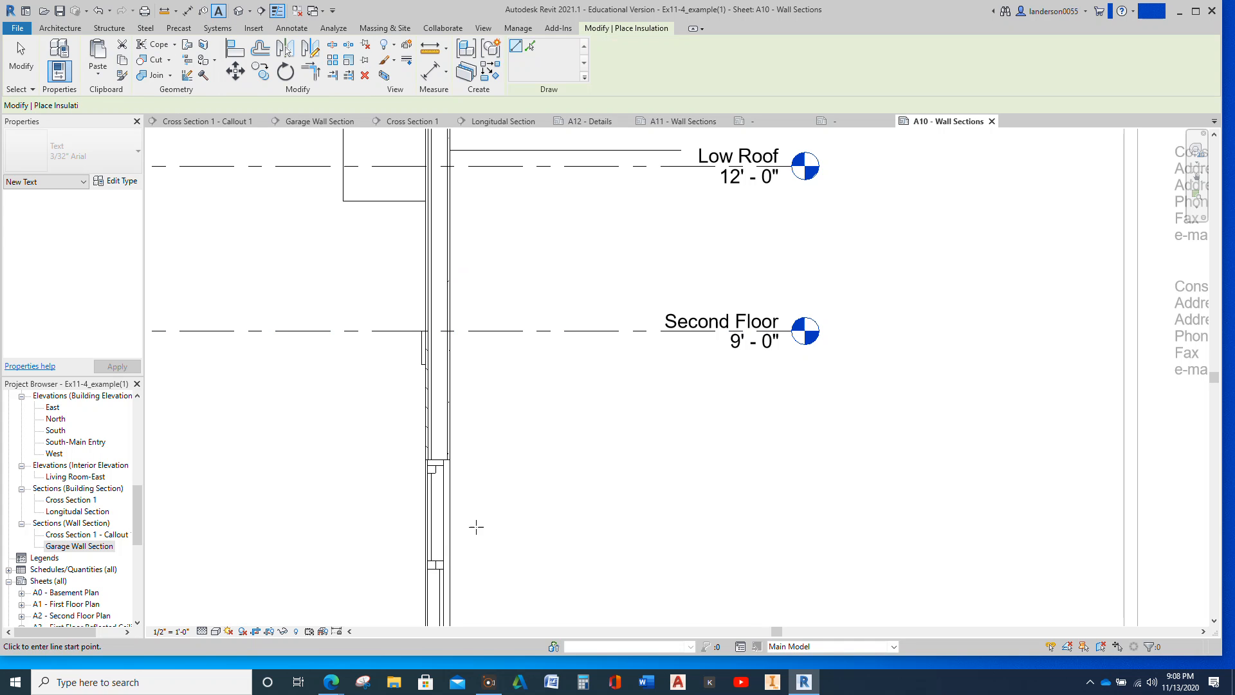
click(436, 460)
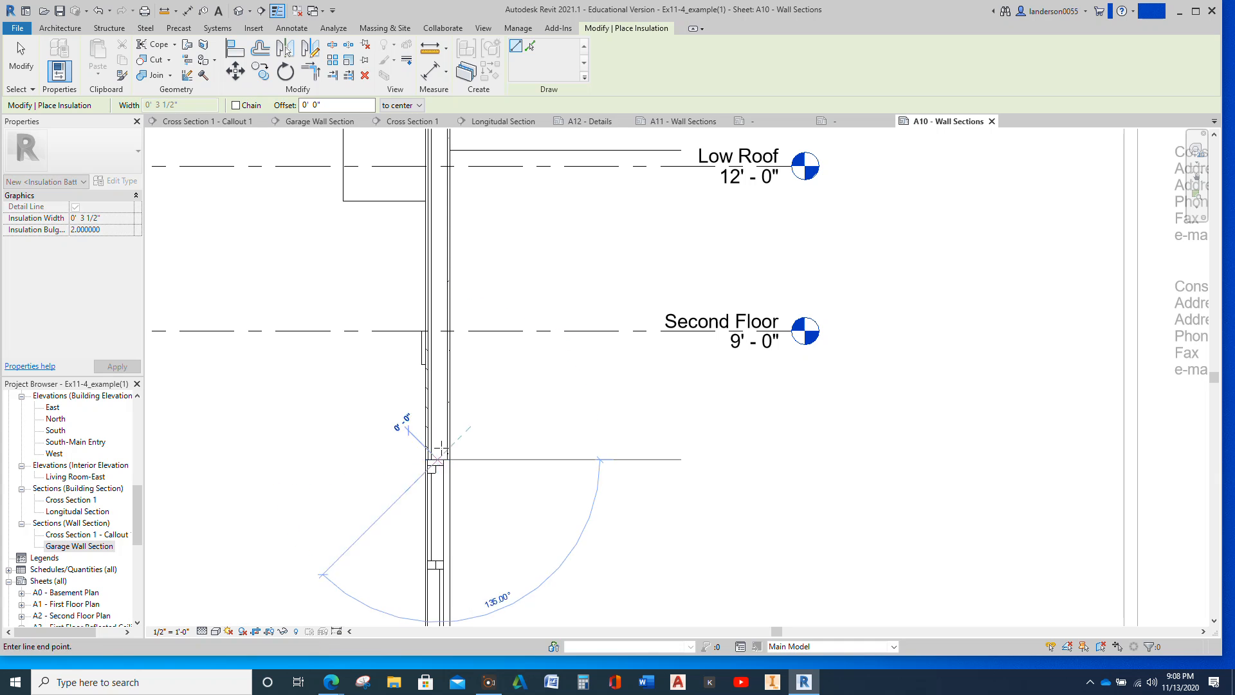
scroll(436, 374, down, 3)
middle_drag(435, 375, 427, 551)
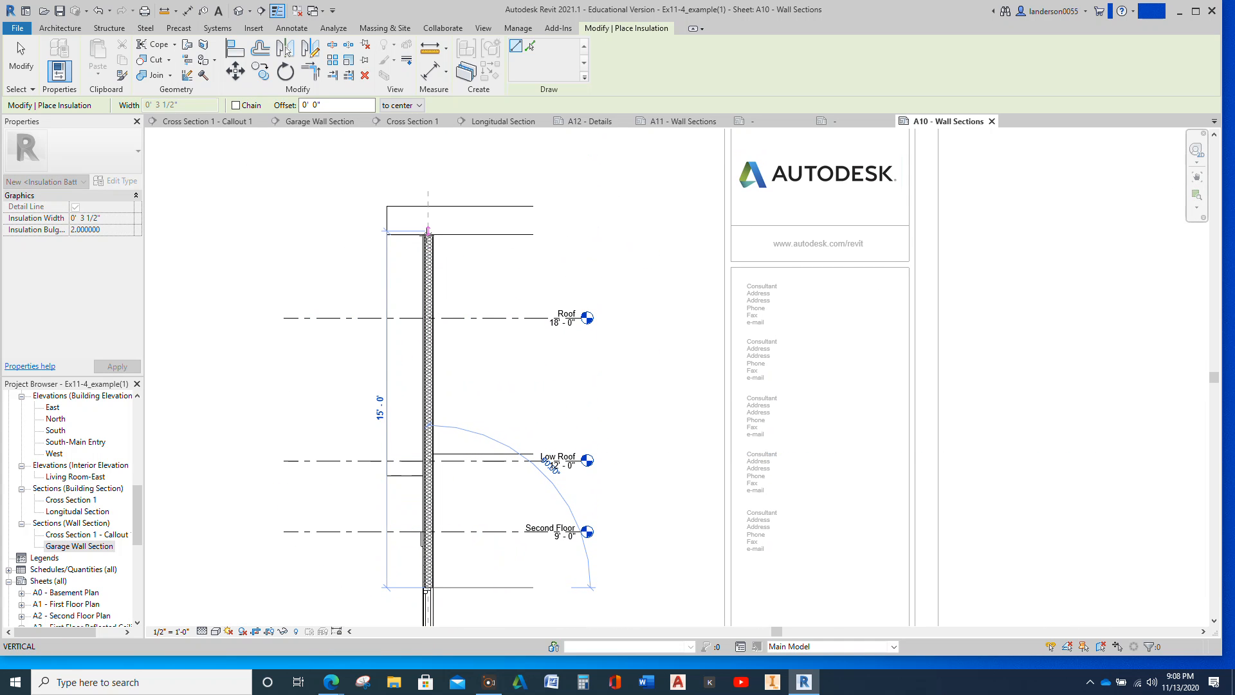
click(428, 234)
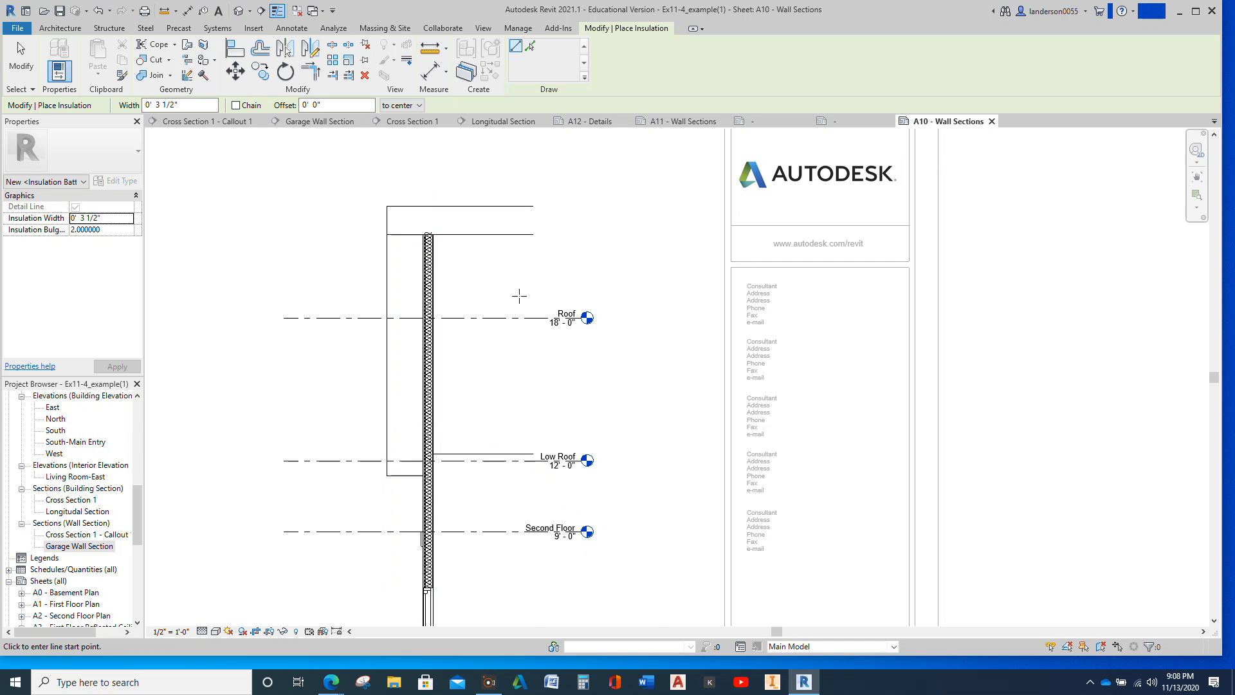
End insulation placement and deactivate the Garage Wall Section viewport to return to sheet A10.
scroll(518, 295, up, 2)
scroll(465, 243, up, 3)
scroll(488, 278, down, 6)
scroll(461, 394, down, 2)
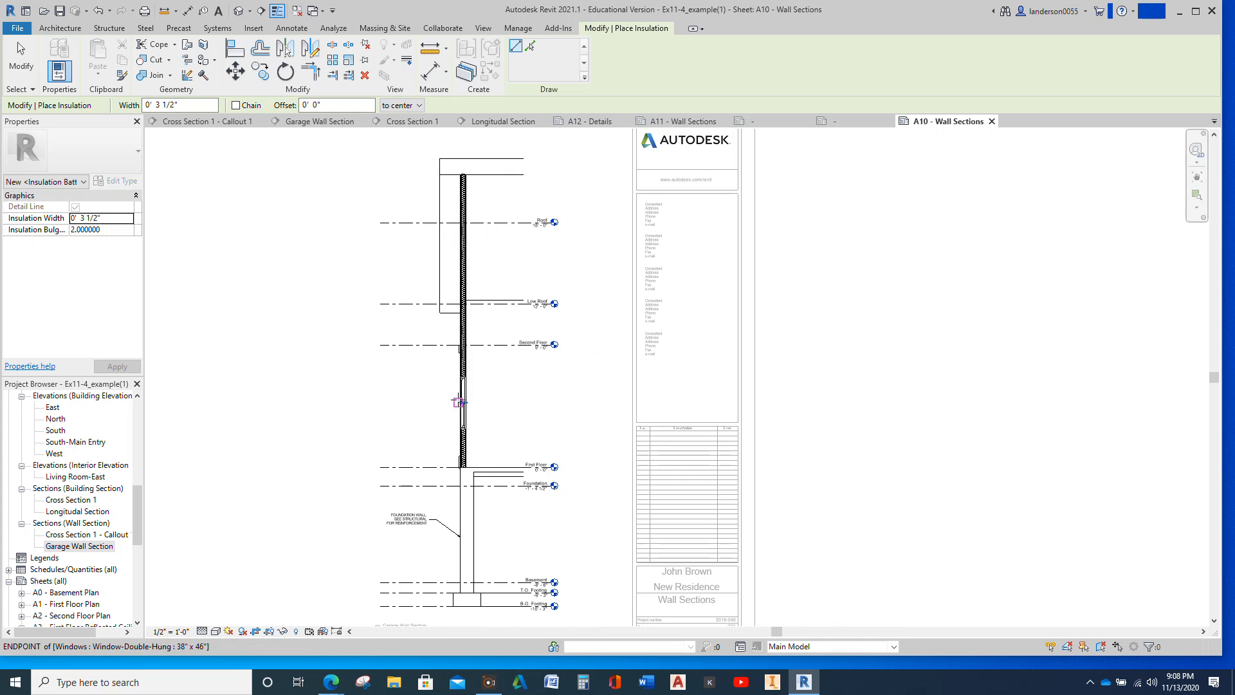
scroll(496, 443, down, 3)
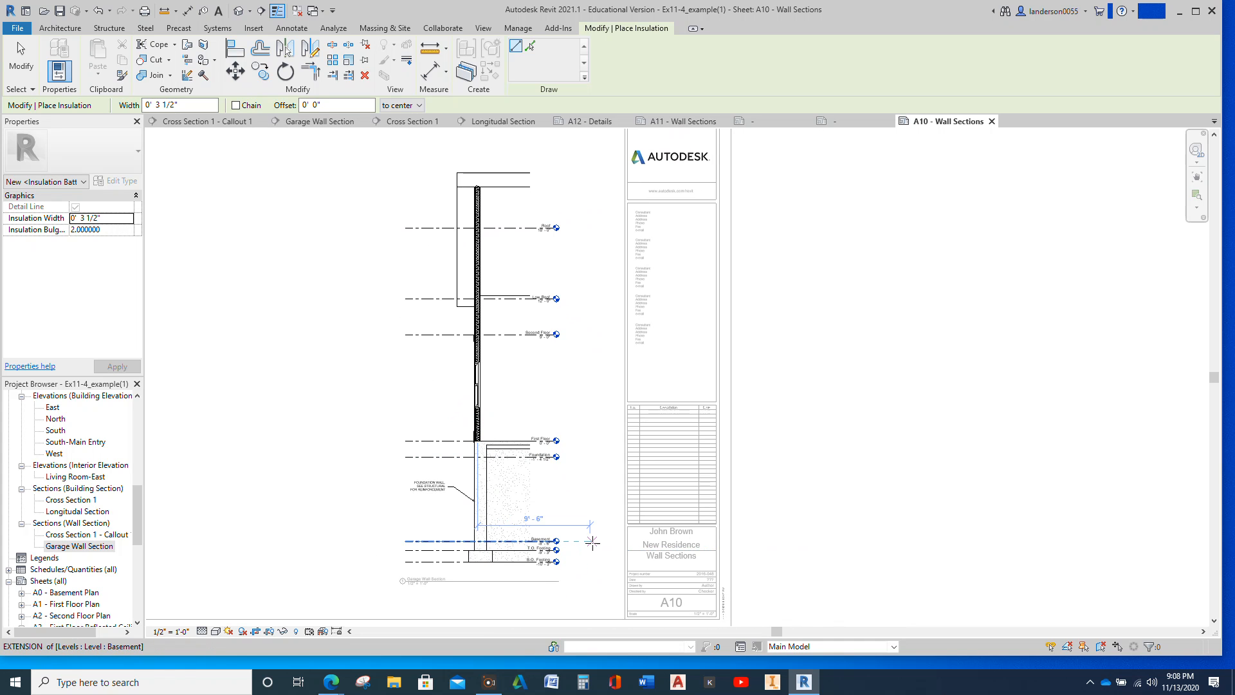
key(Escape)
key(Escape)
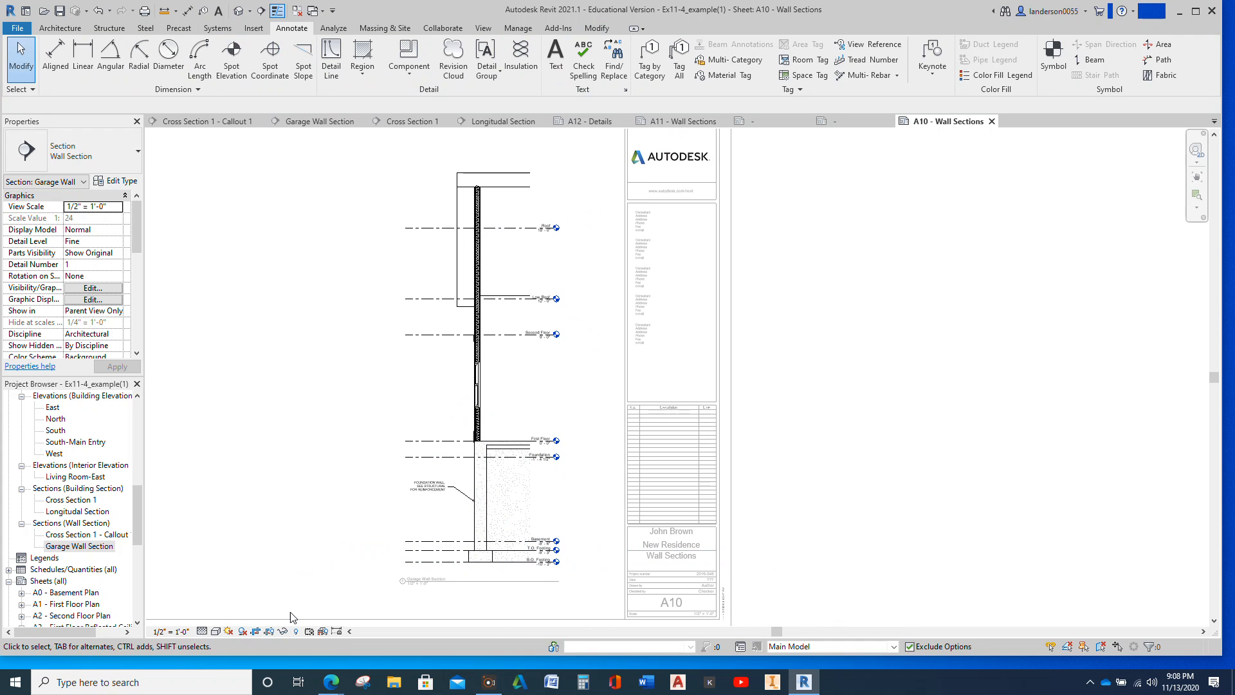
double_click(861, 468)
scroll(864, 466, down, 2)
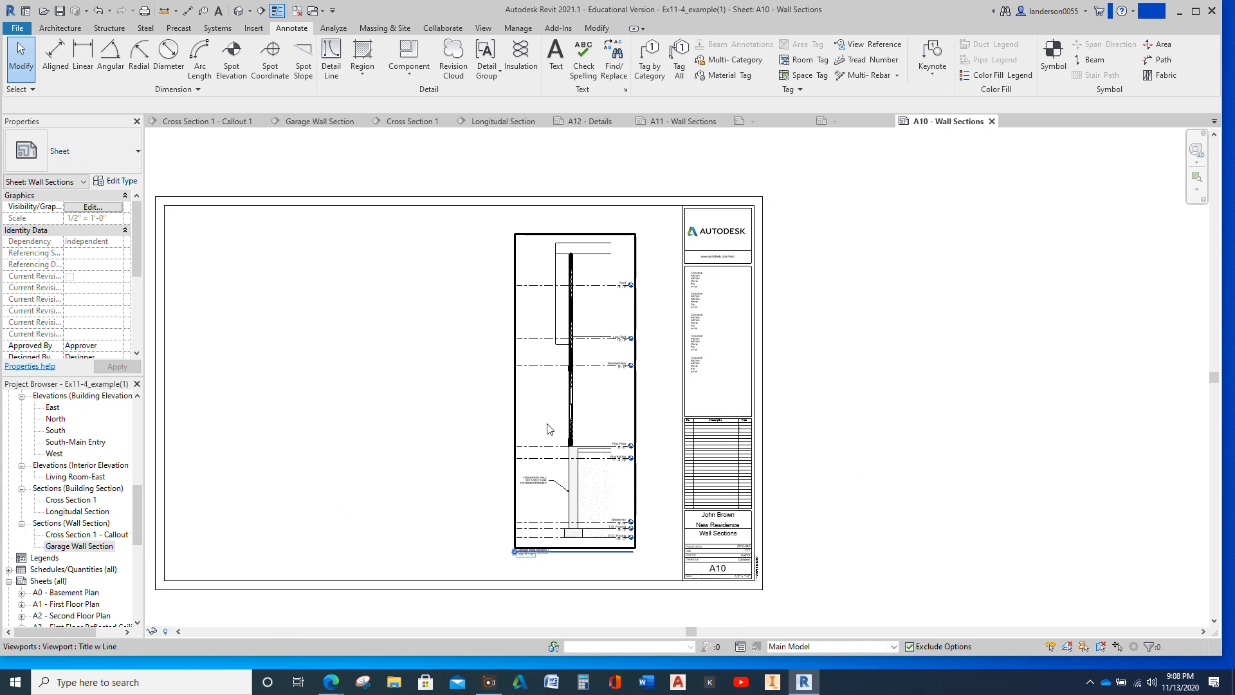
Review the Cross Section 1 callout view, then examine the garage wall callout's sheet reference and extents in the Longitudinal Section.
middle_drag(328, 428, 508, 444)
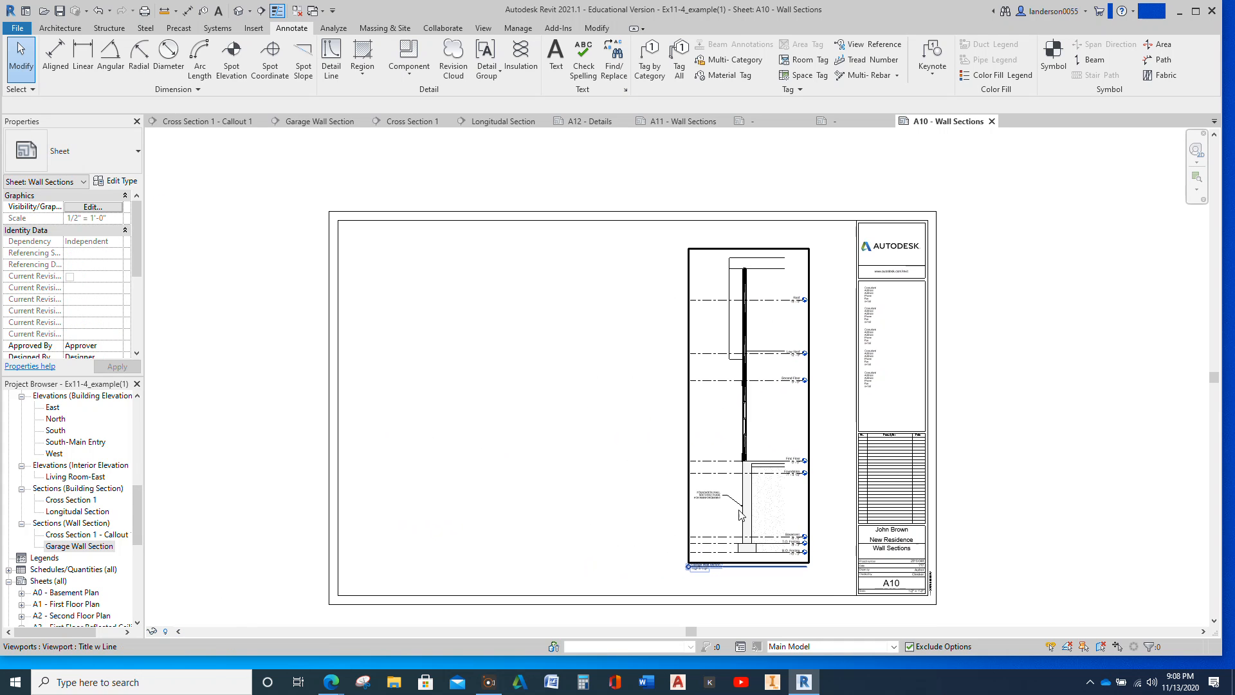
double_click(73, 536)
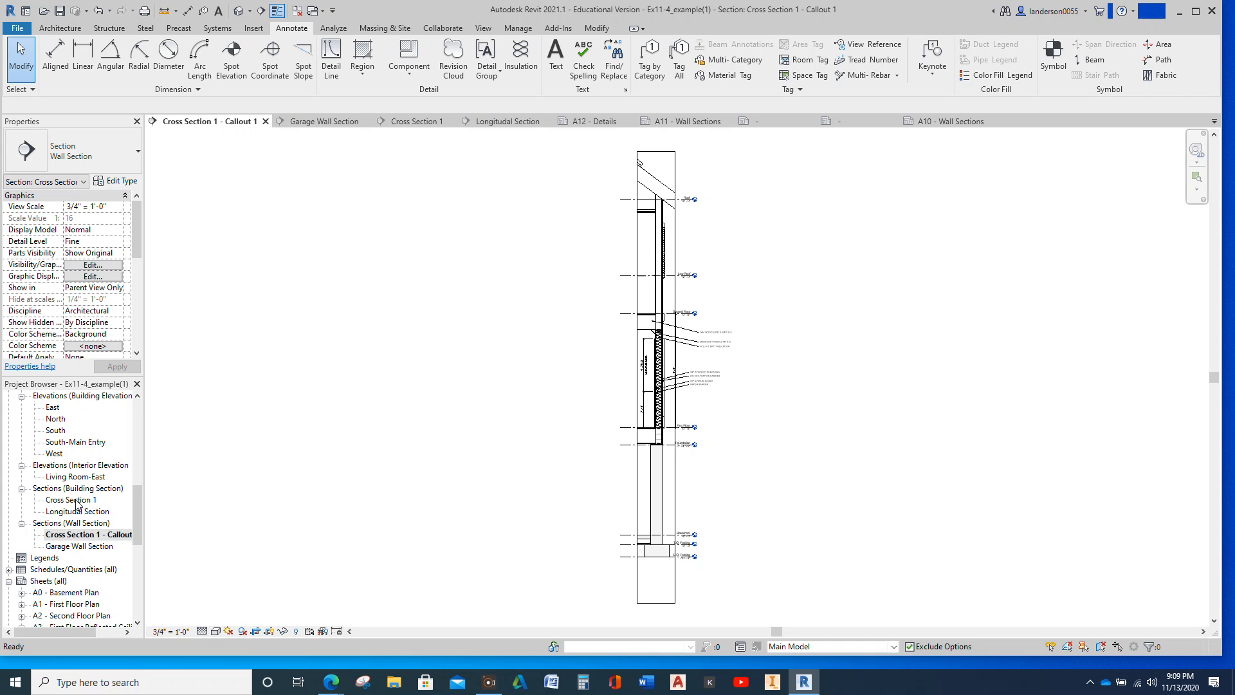
double_click(77, 511)
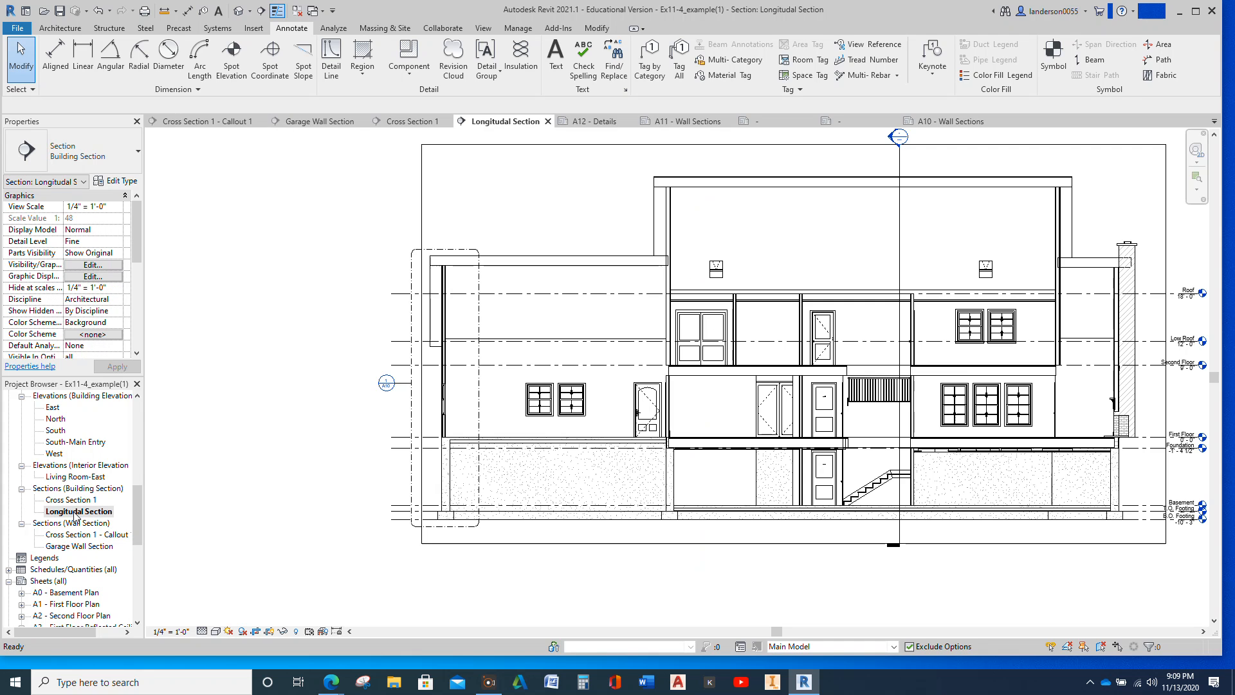
scroll(387, 391, up, 3)
scroll(387, 398, up, 4)
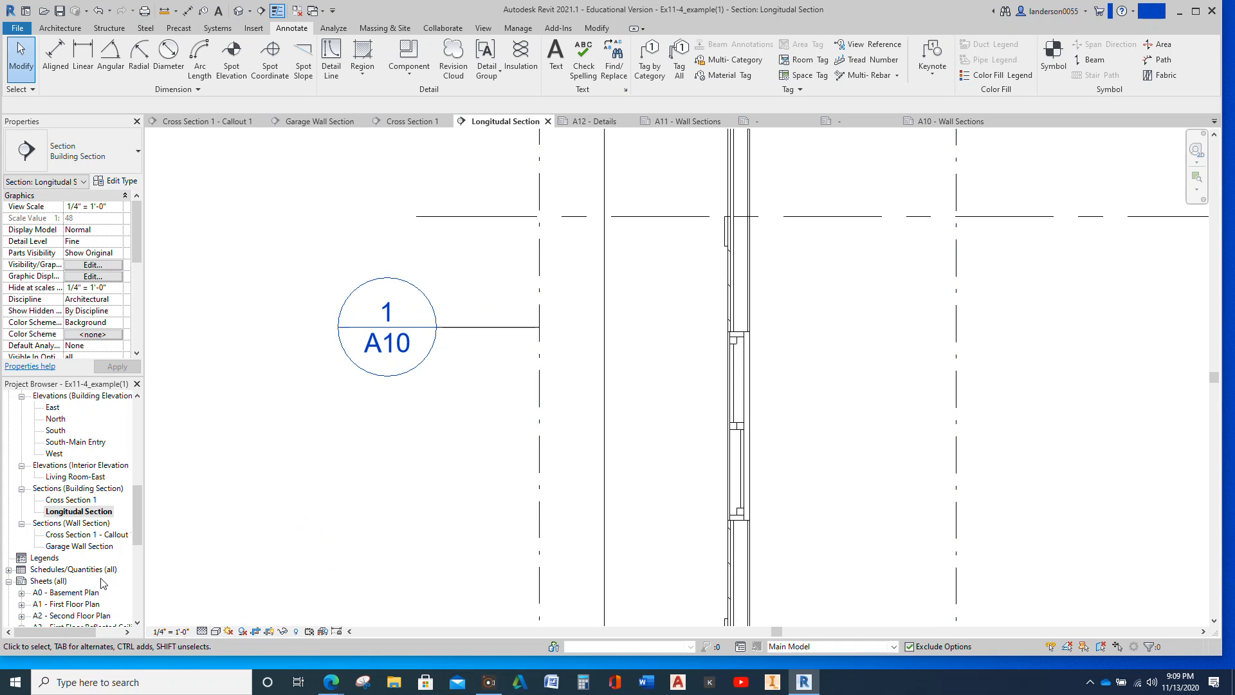
scroll(102, 583, down, 4)
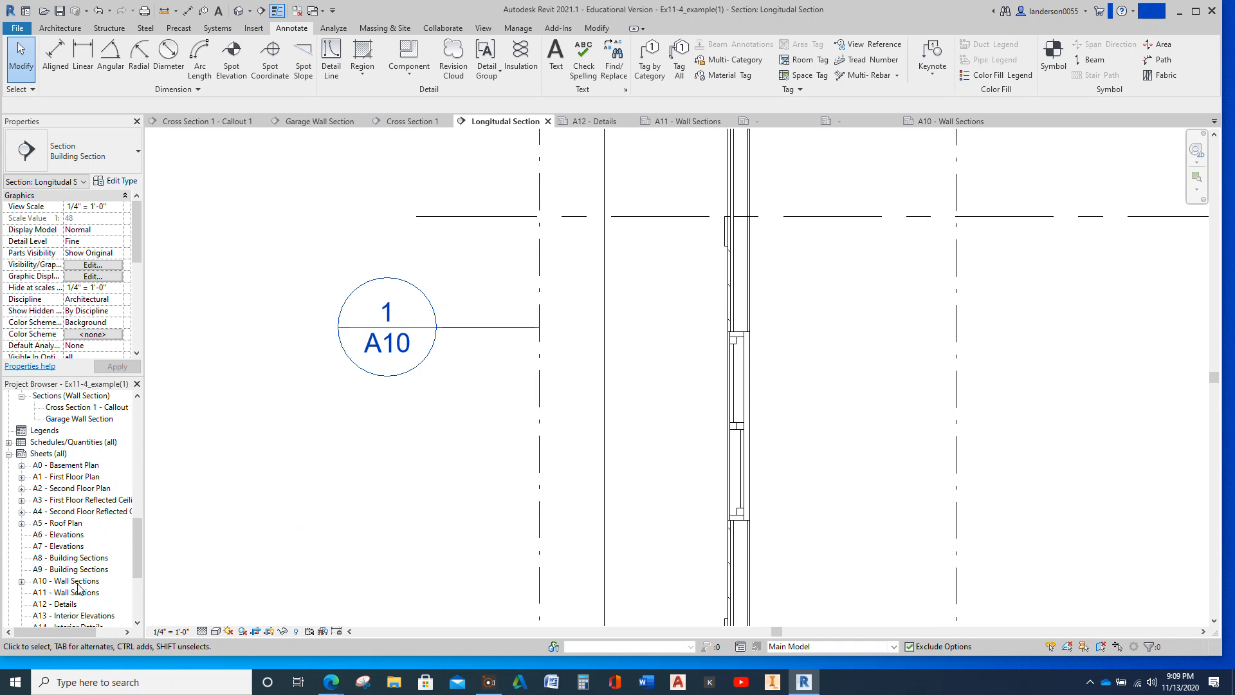
scroll(359, 563, down, 6)
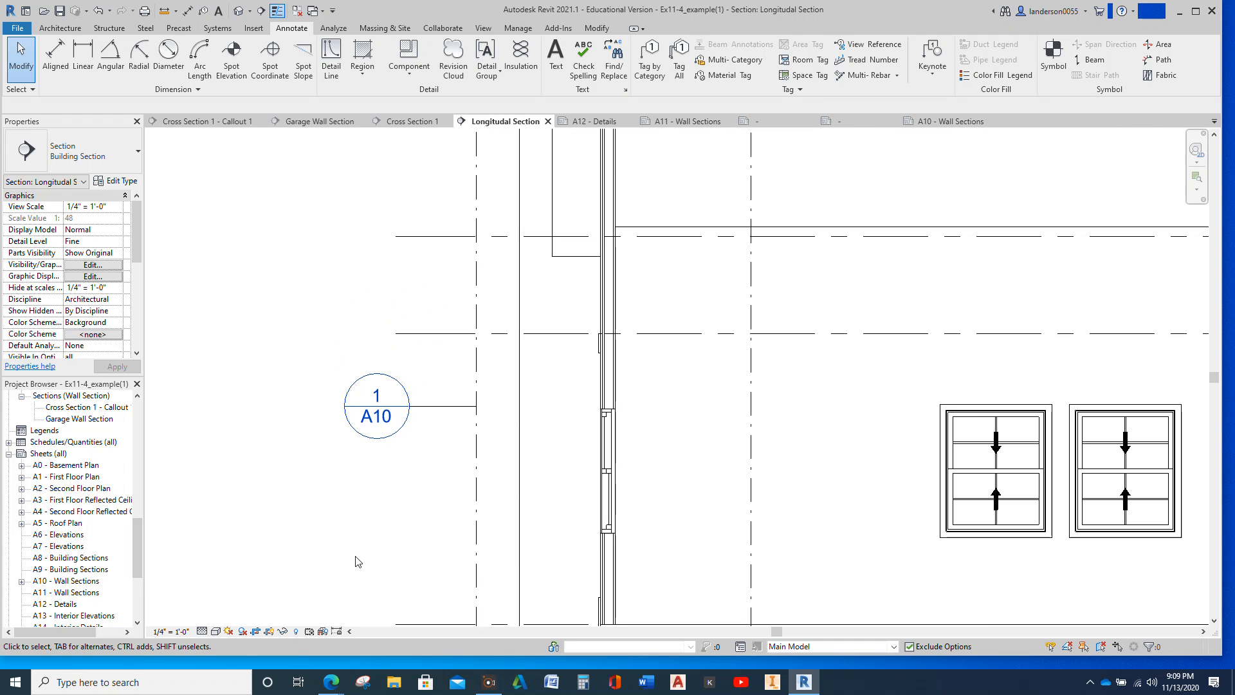
scroll(384, 554, down, 5)
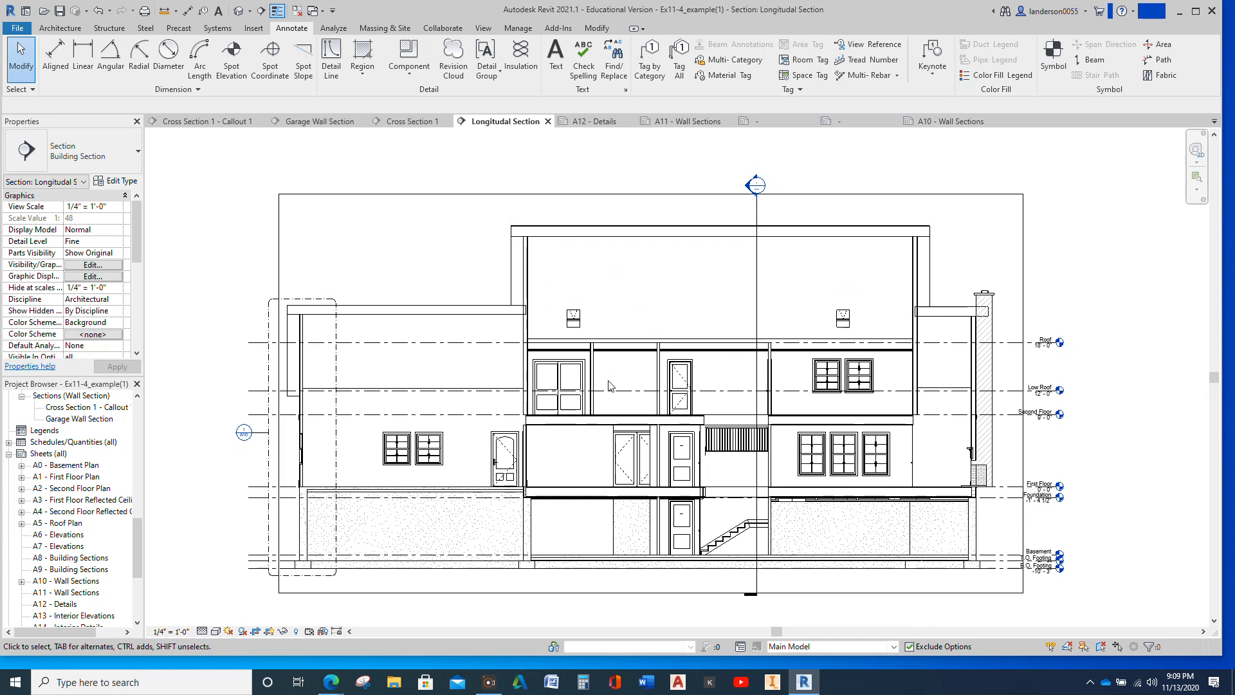
scroll(276, 568, up, 7)
scroll(328, 467, up, 1)
middle_drag(334, 468, 408, 444)
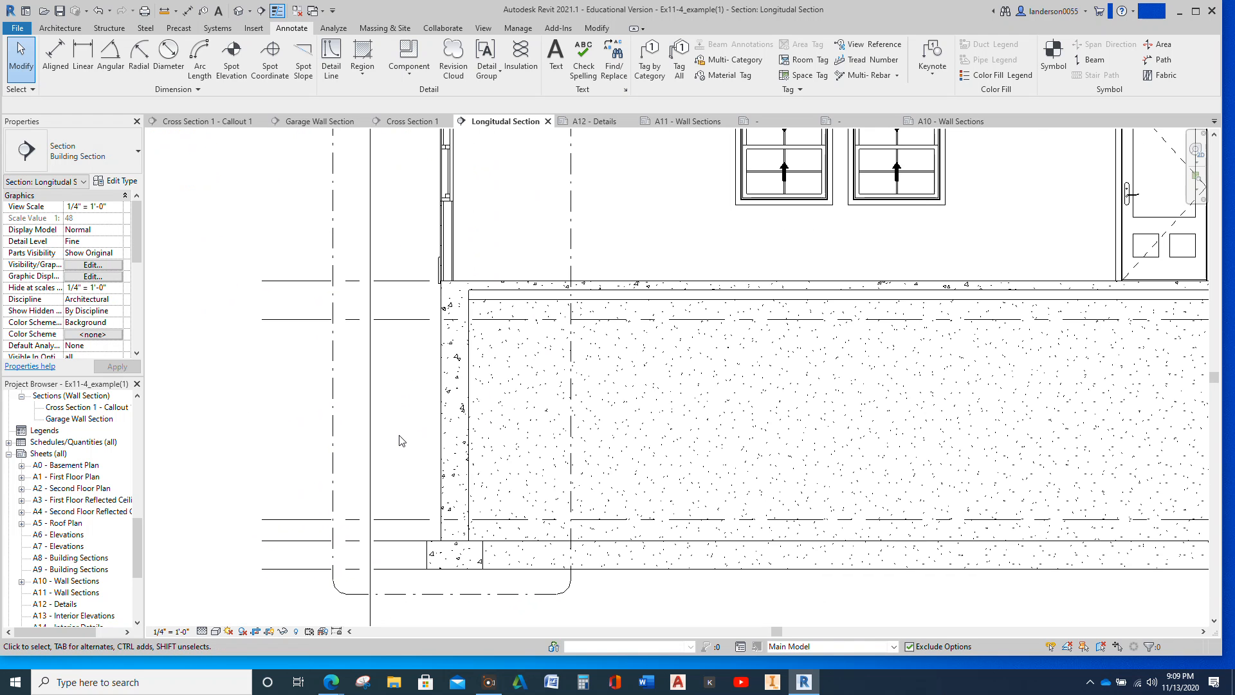
scroll(406, 440, down, 3)
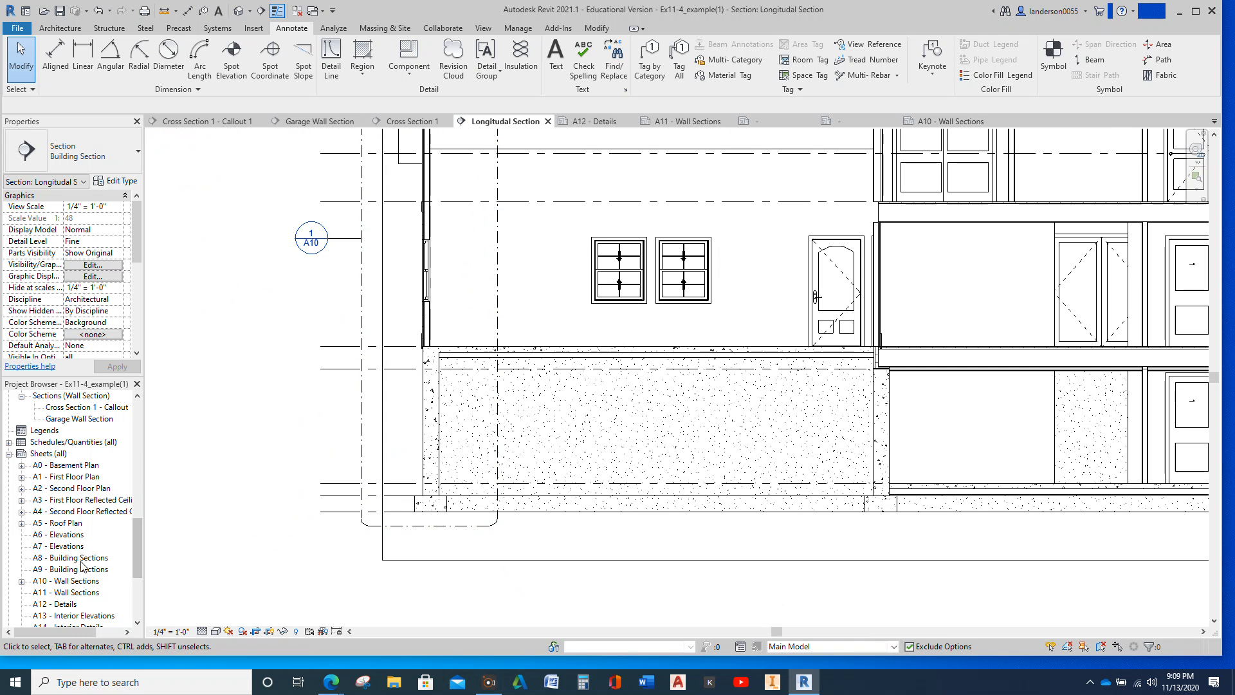
Open sheet A6 - Elevations and place the North elevation in the middle of its drawing area.
drag(137, 535, 140, 567)
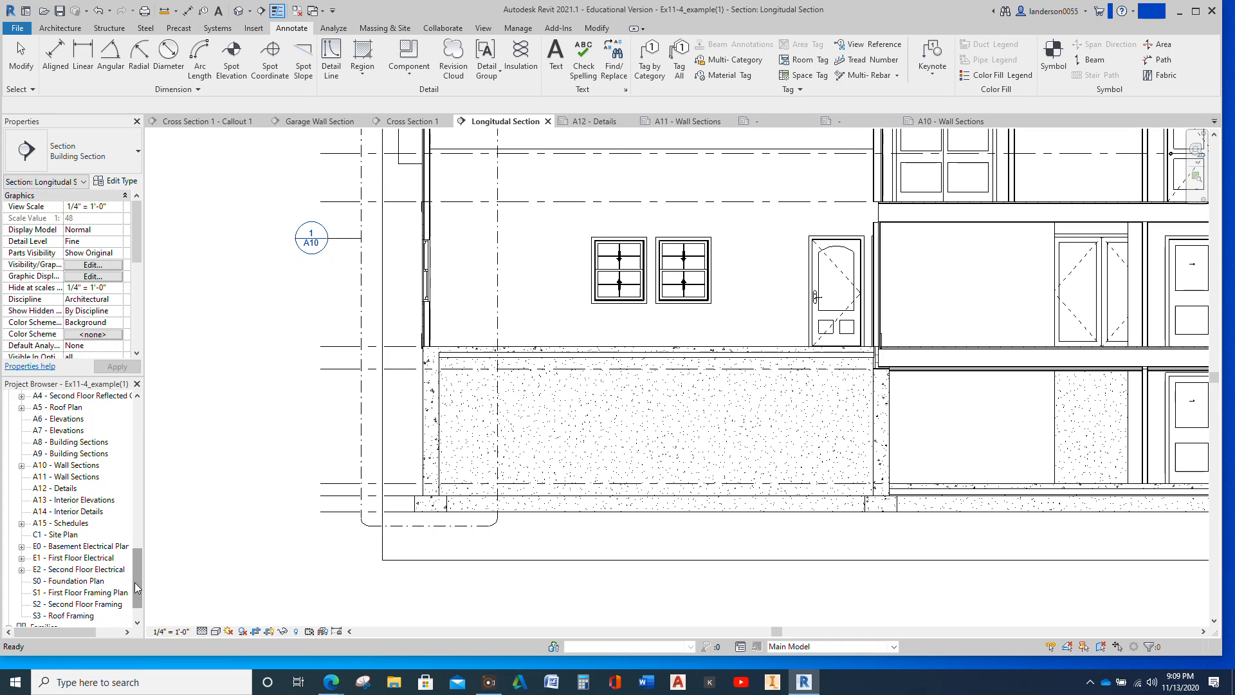
drag(139, 584, 149, 557)
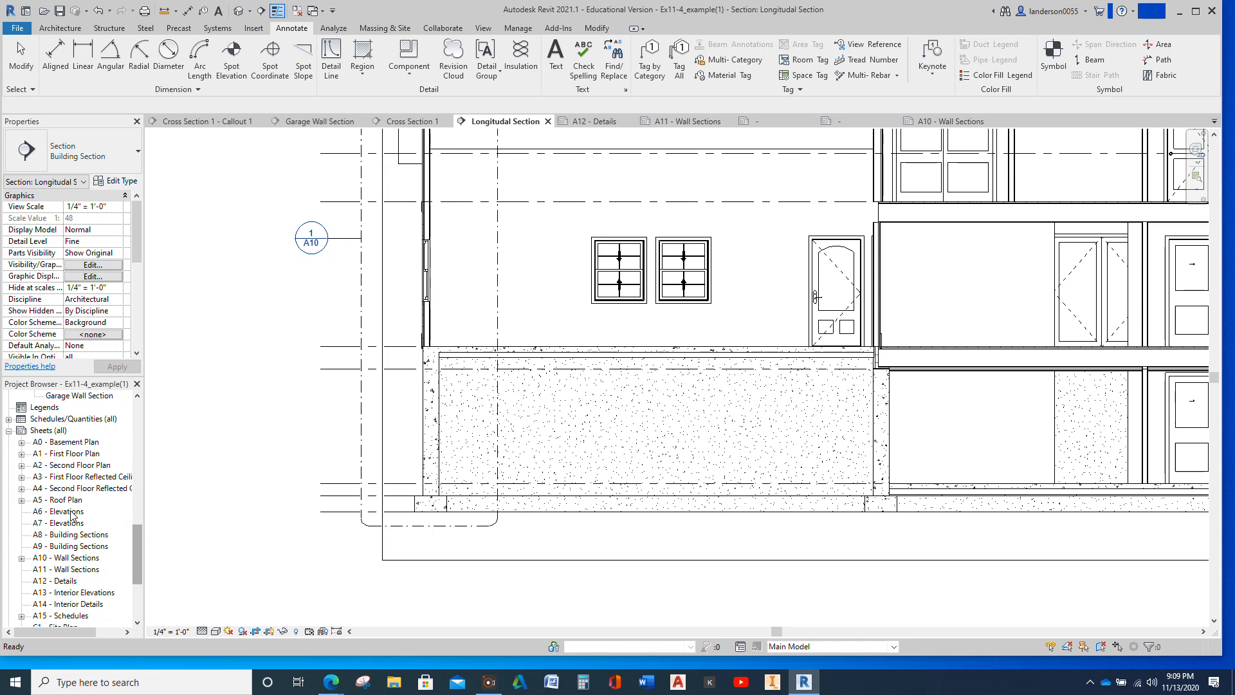
double_click(67, 511)
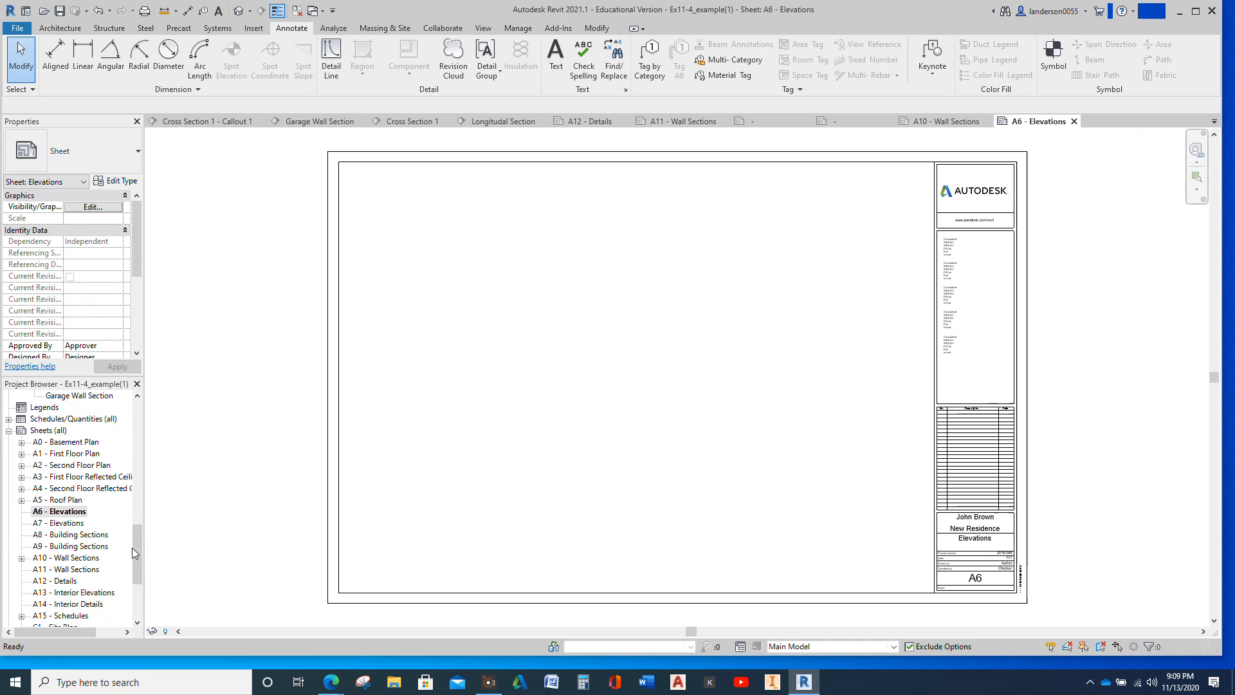
drag(134, 551, 145, 495)
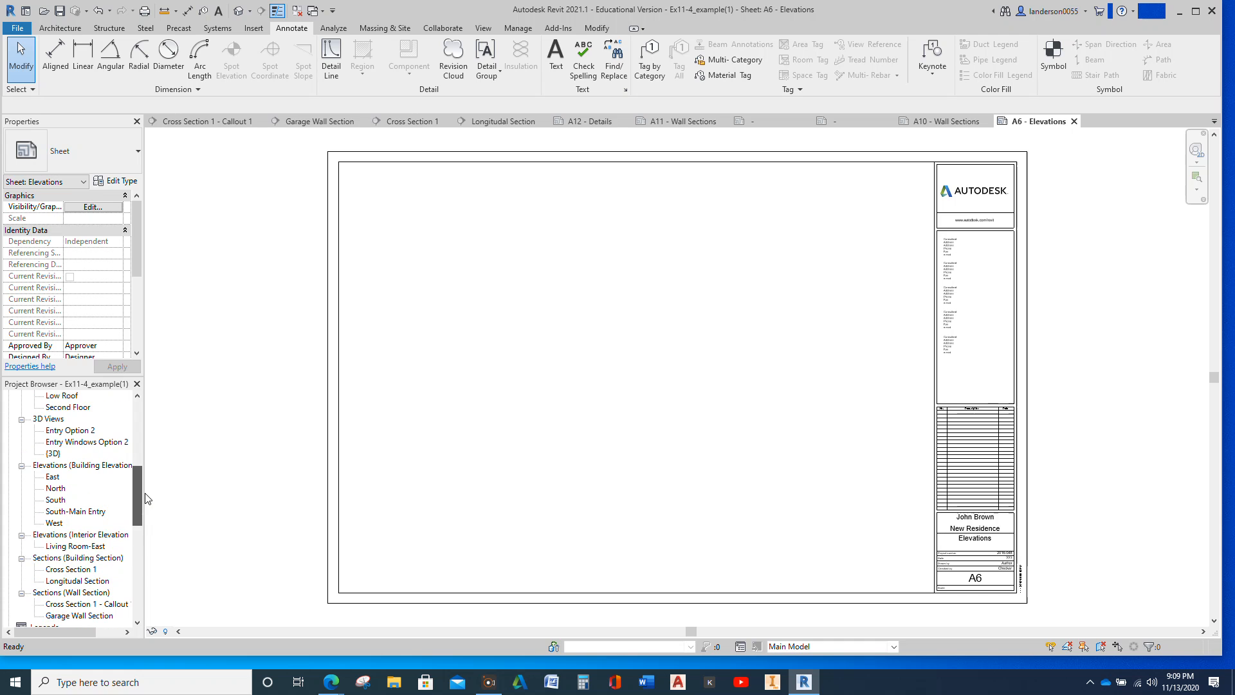
drag(58, 492, 789, 323)
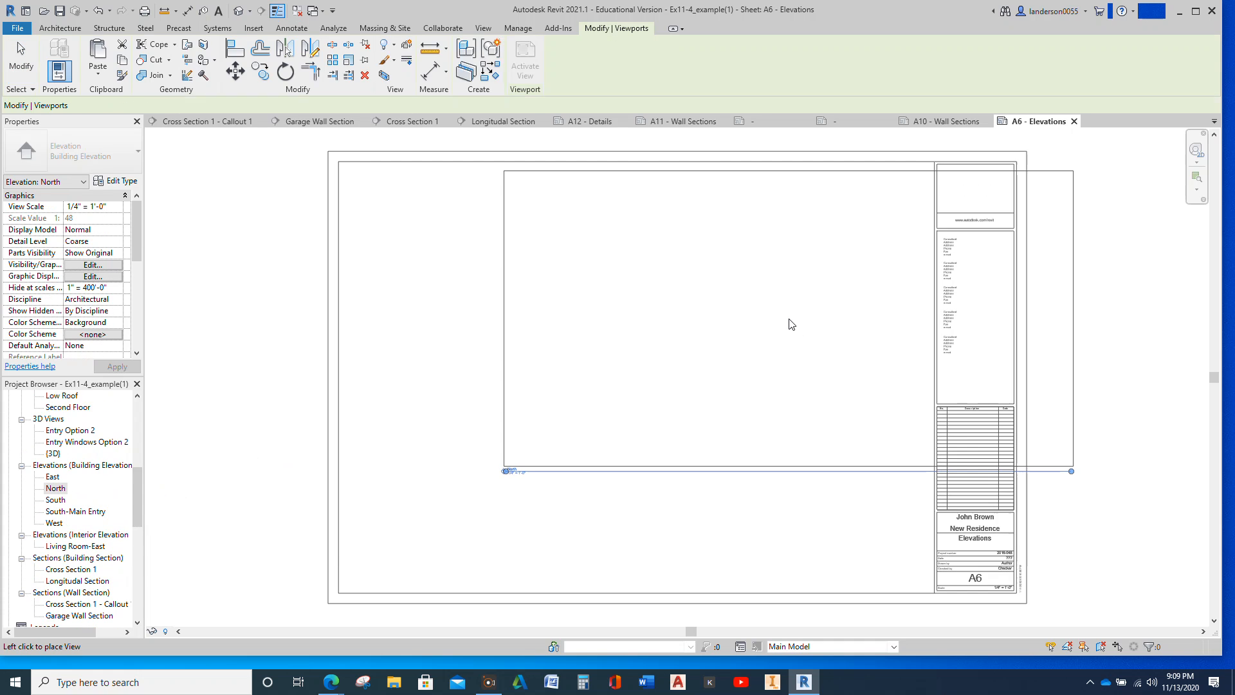
click(644, 377)
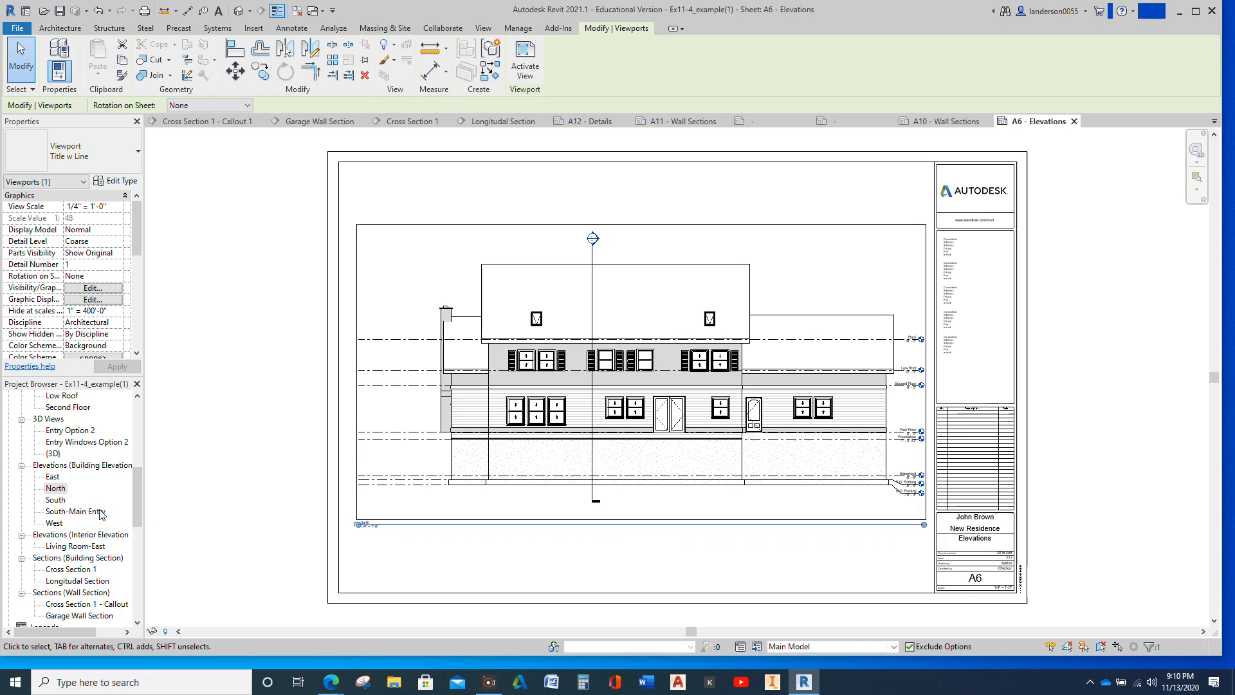
Open sheet A7 - Elevations and place the East elevation on it, near the title block.
drag(138, 495, 148, 551)
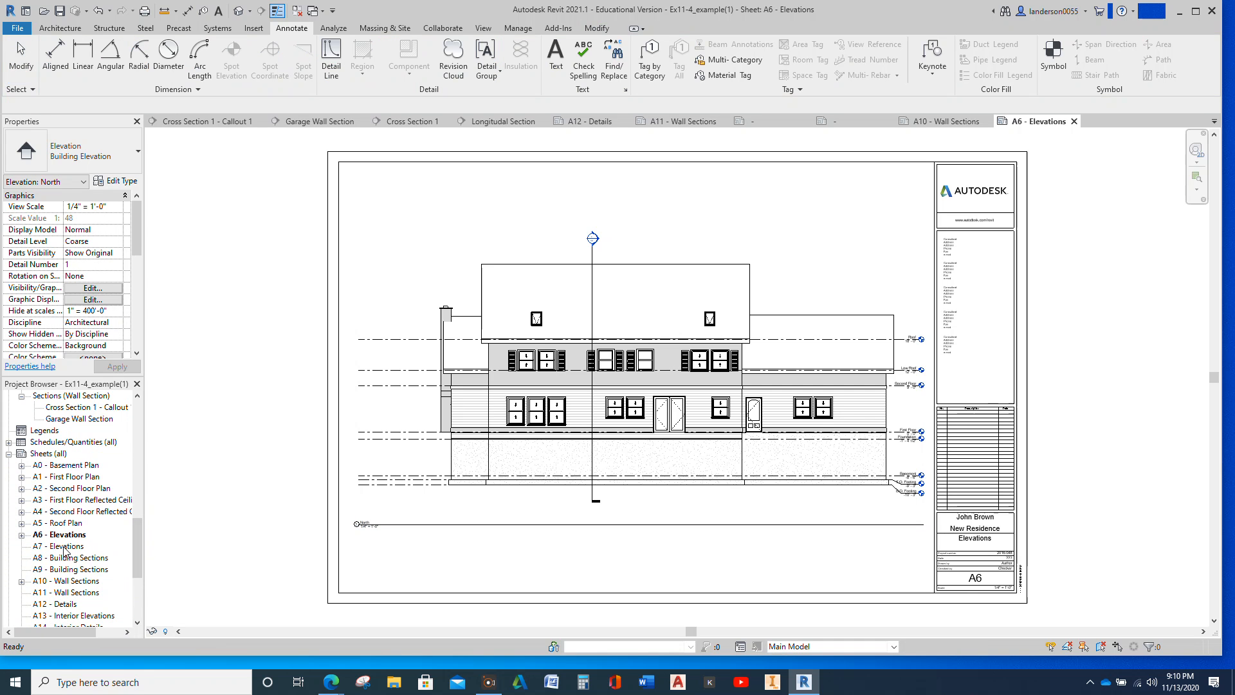
double_click(64, 547)
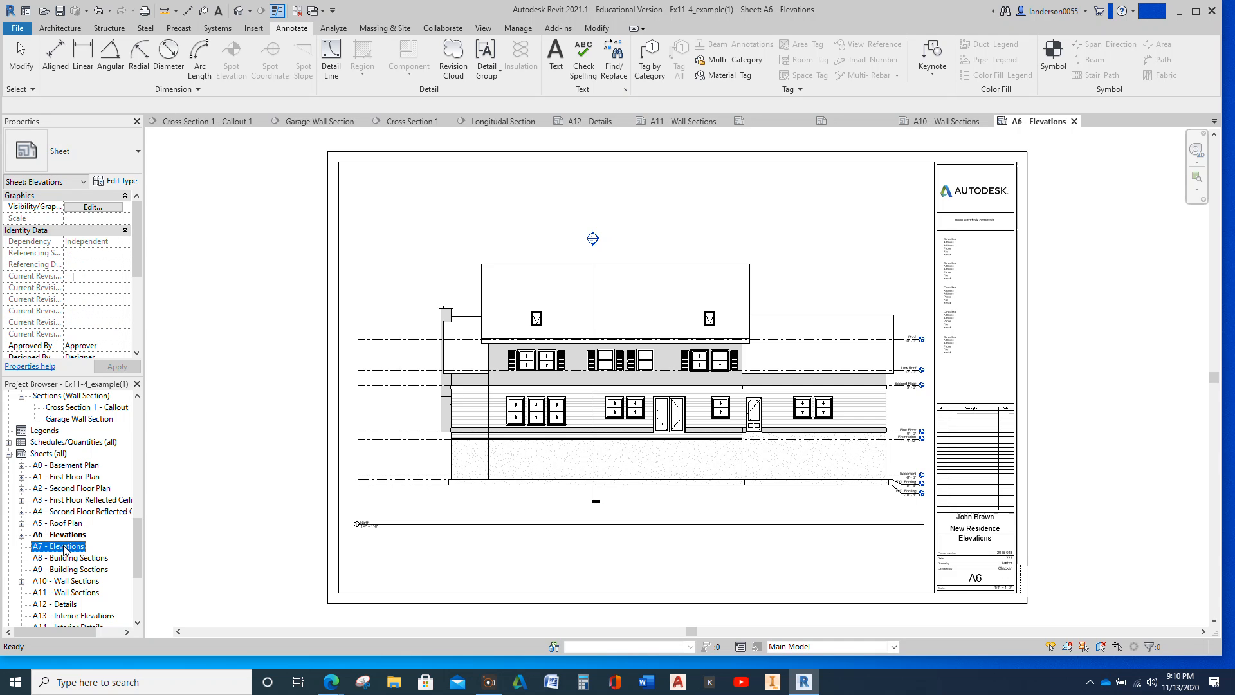
drag(136, 550, 152, 502)
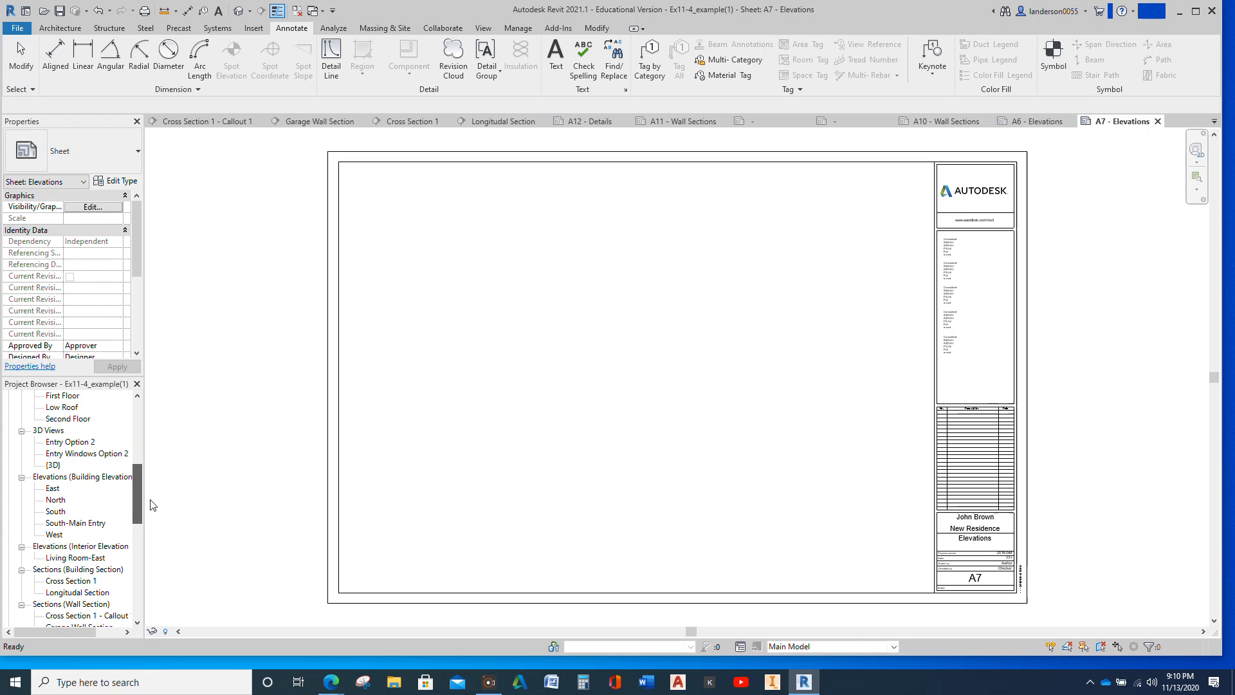
click(52, 490)
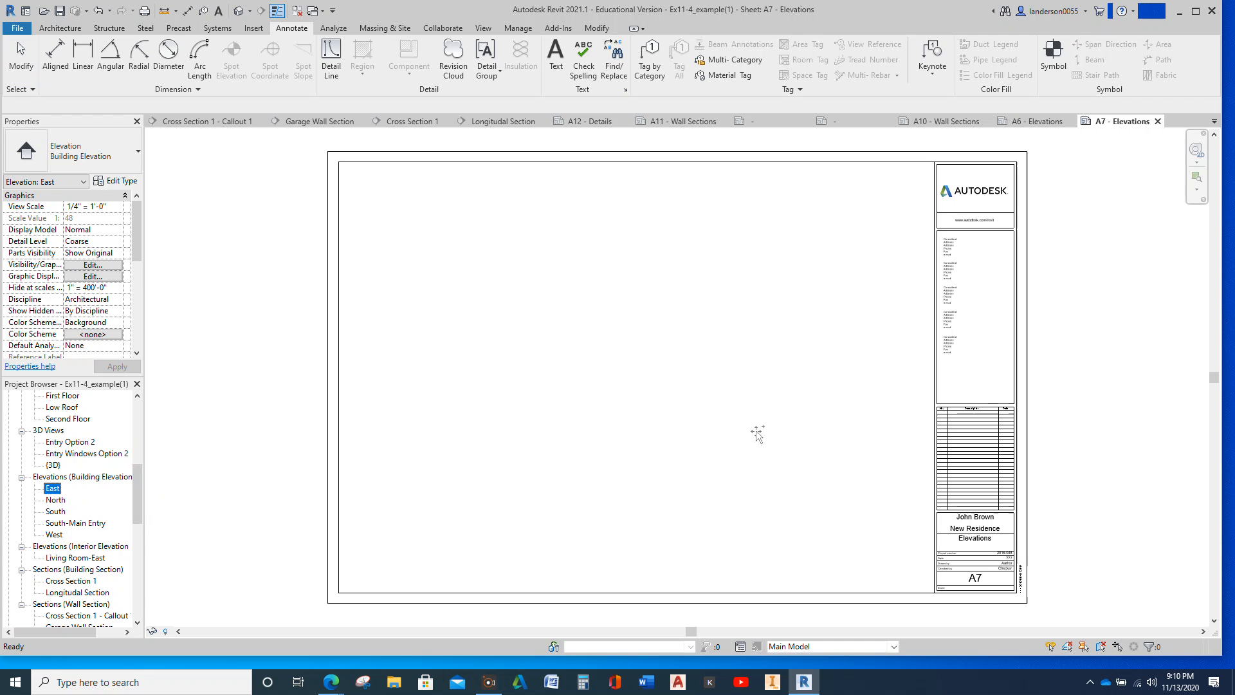
drag(757, 434, 752, 427)
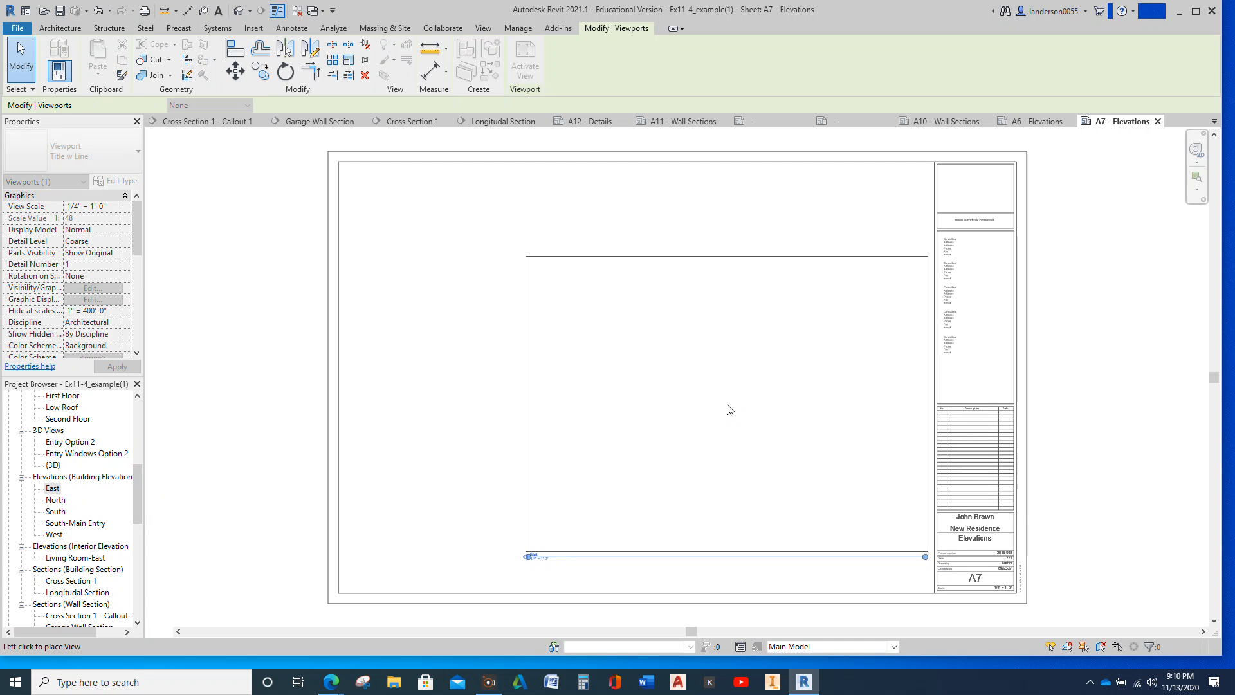
click(729, 409)
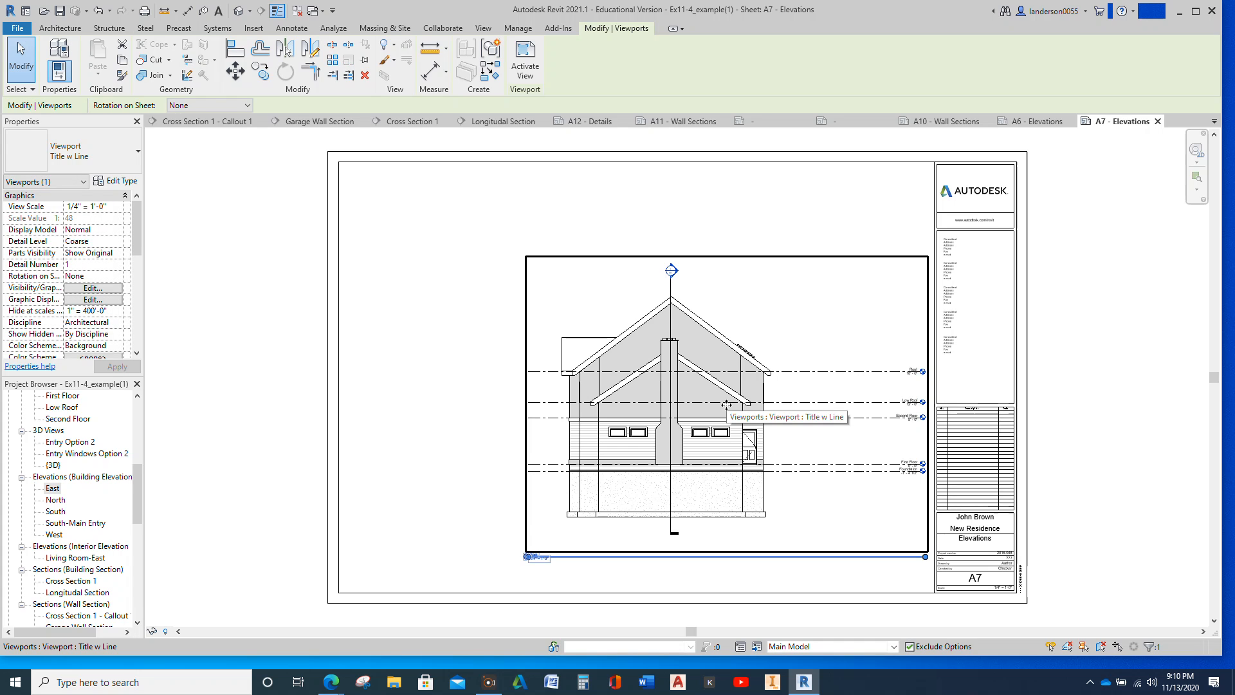
Activate the East elevation viewport and pull the level heads in close to the building's right side, then deactivate the view.
key(Escape)
double_click(865, 354)
click(868, 373)
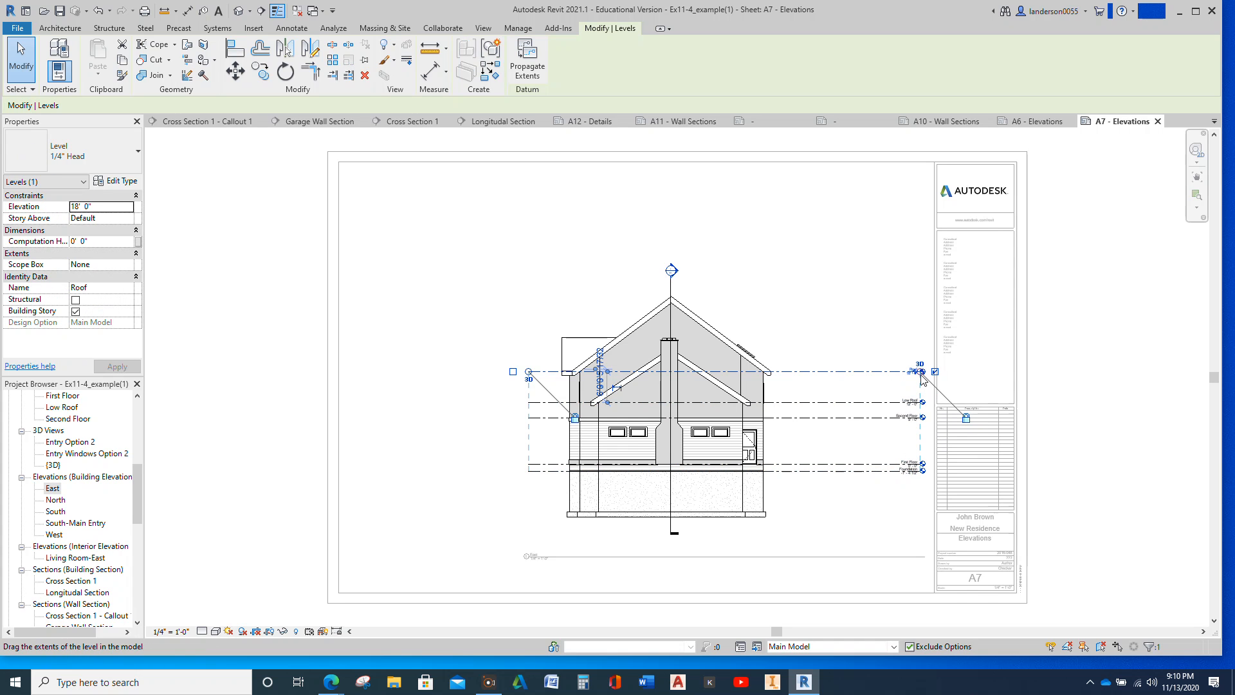
scroll(922, 377, up, 3)
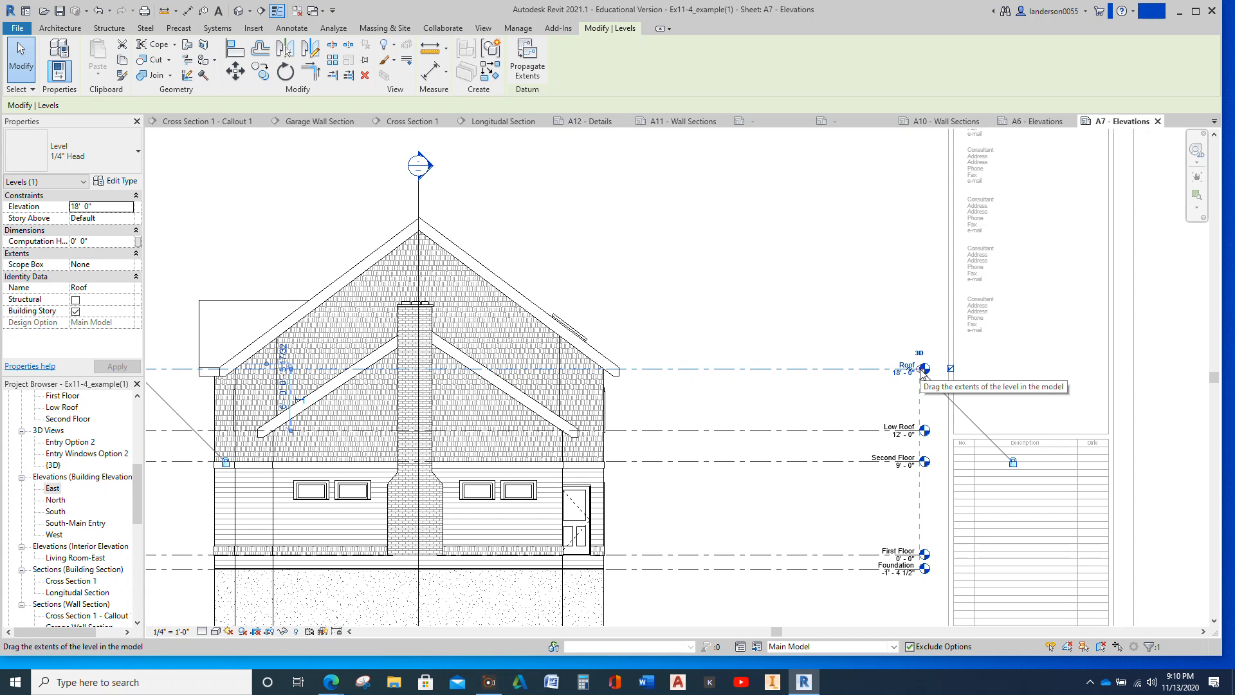
drag(921, 373, 682, 379)
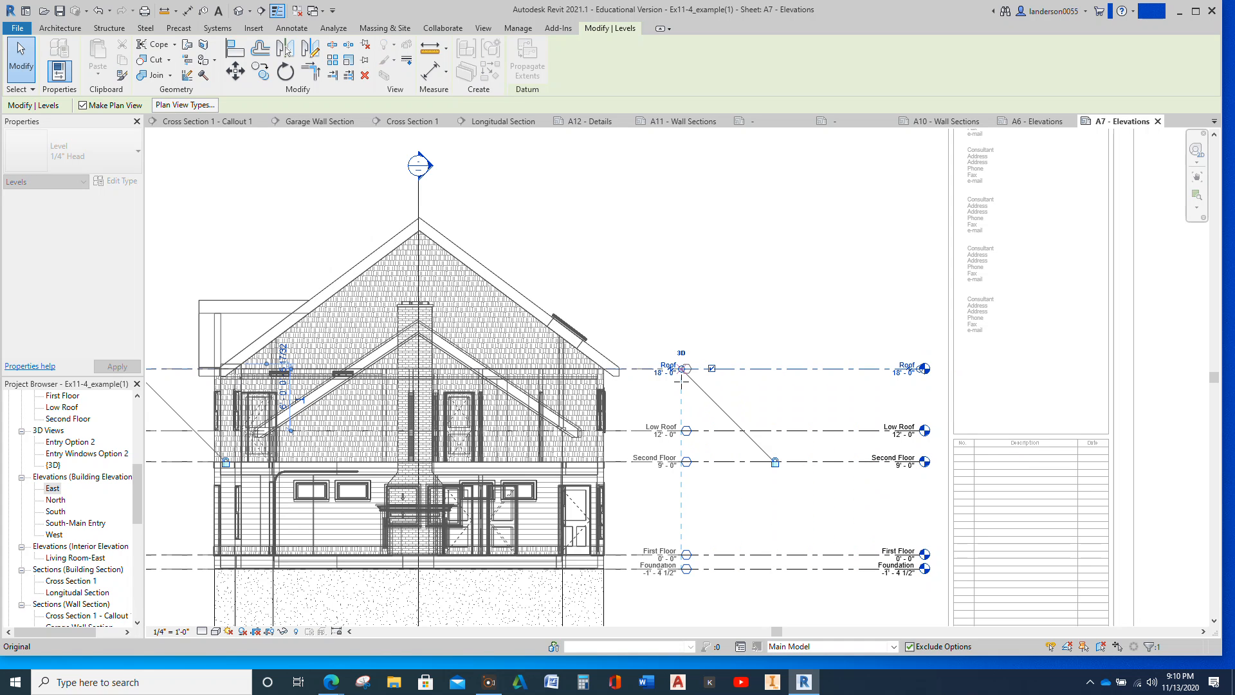
scroll(775, 359, down, 5)
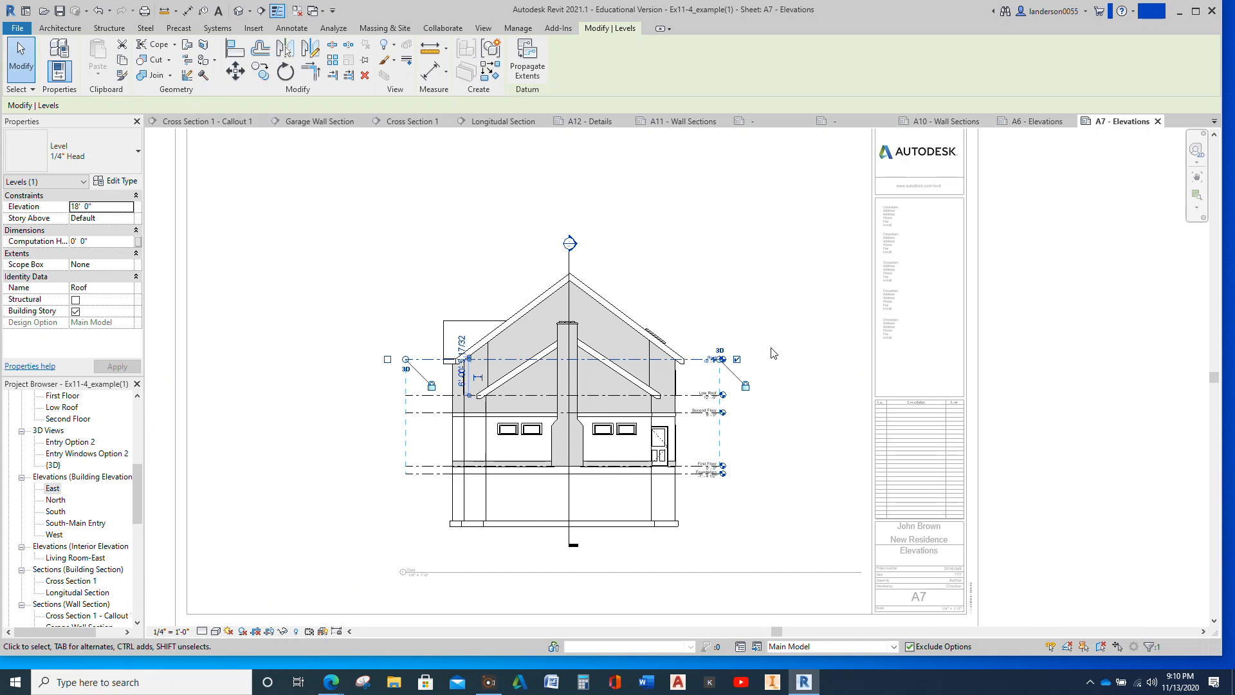
click(1018, 399)
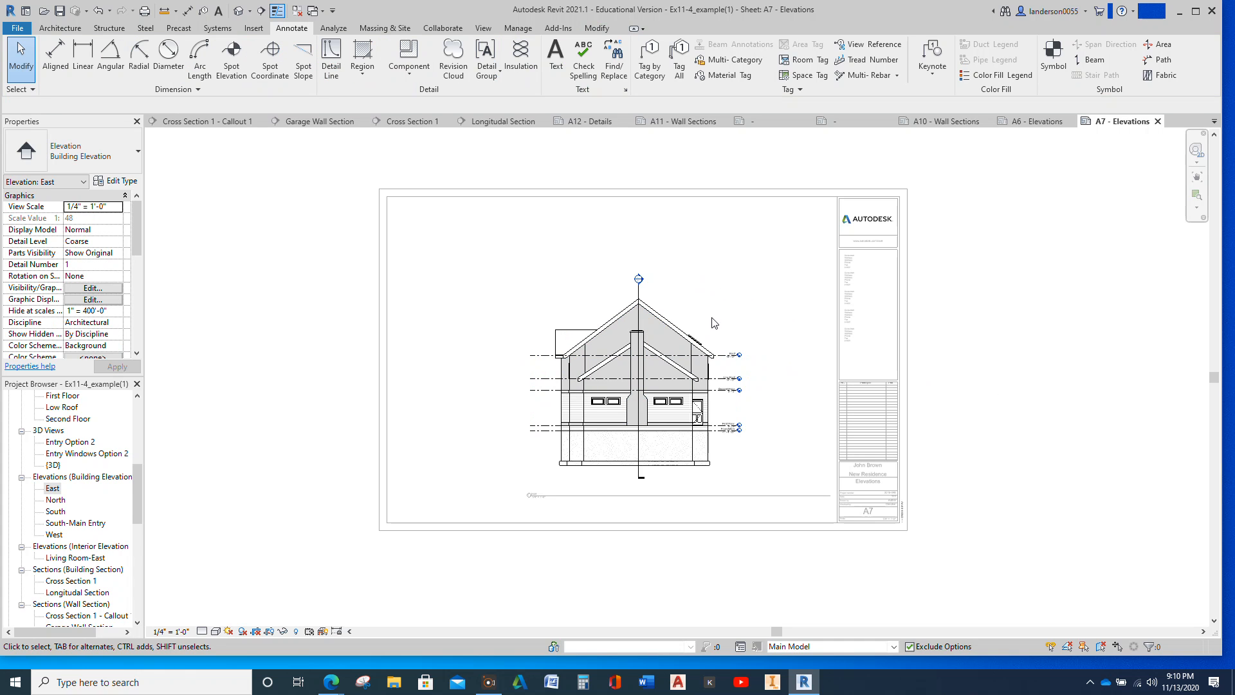
Shorten the East elevation's title line and move the viewport up and right, next to the A7 title block.
click(737, 328)
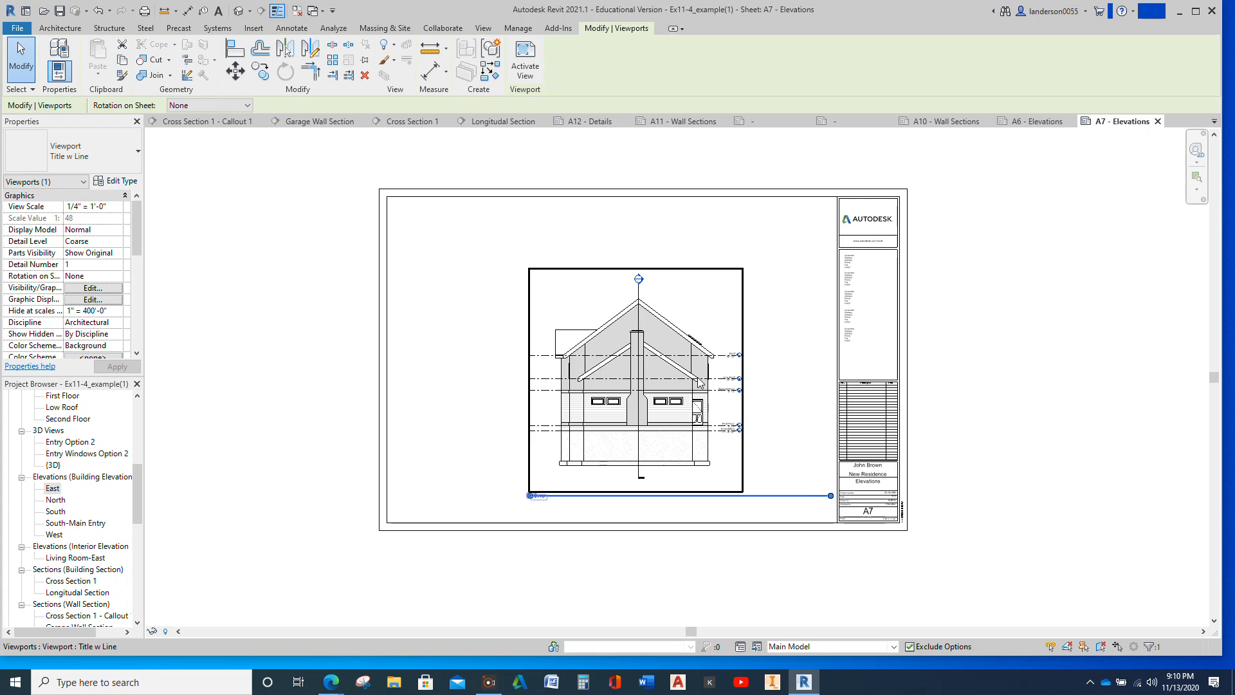
drag(830, 495, 661, 513)
click(809, 385)
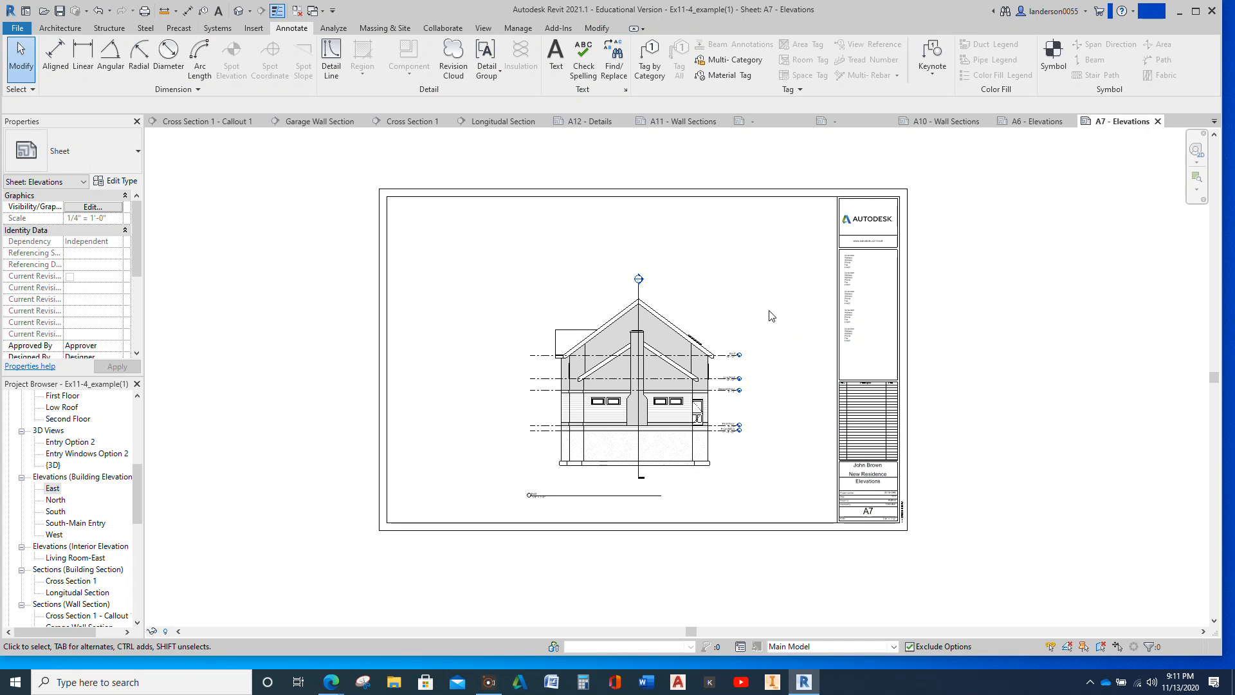
click(728, 324)
drag(728, 324, 801, 297)
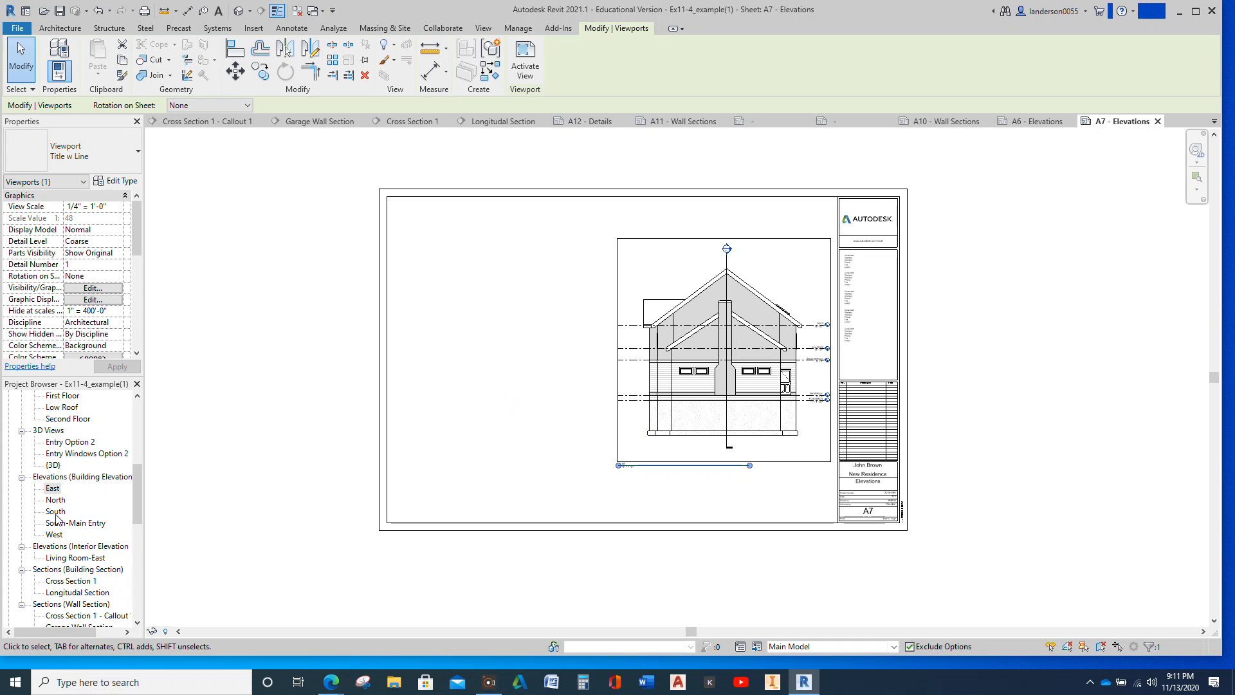
Place the West elevation on sheet A7 to the left of the East elevation, aligned with it.
click(54, 535)
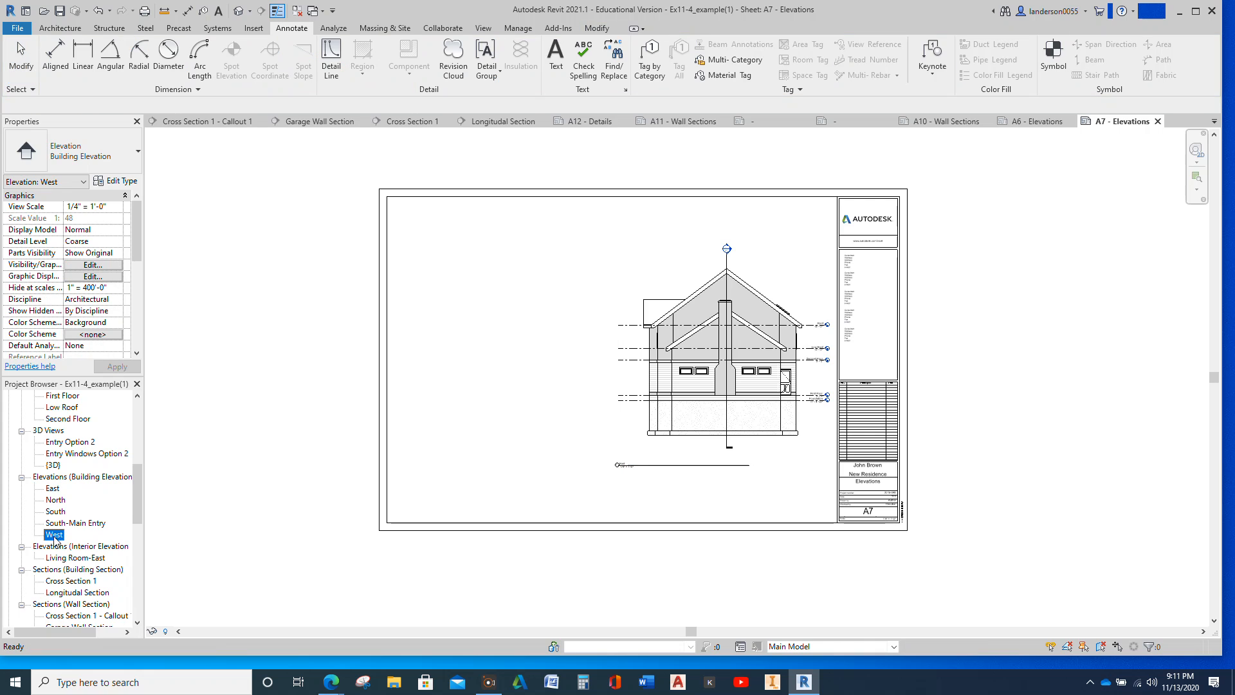
drag(114, 530, 410, 412)
click(441, 355)
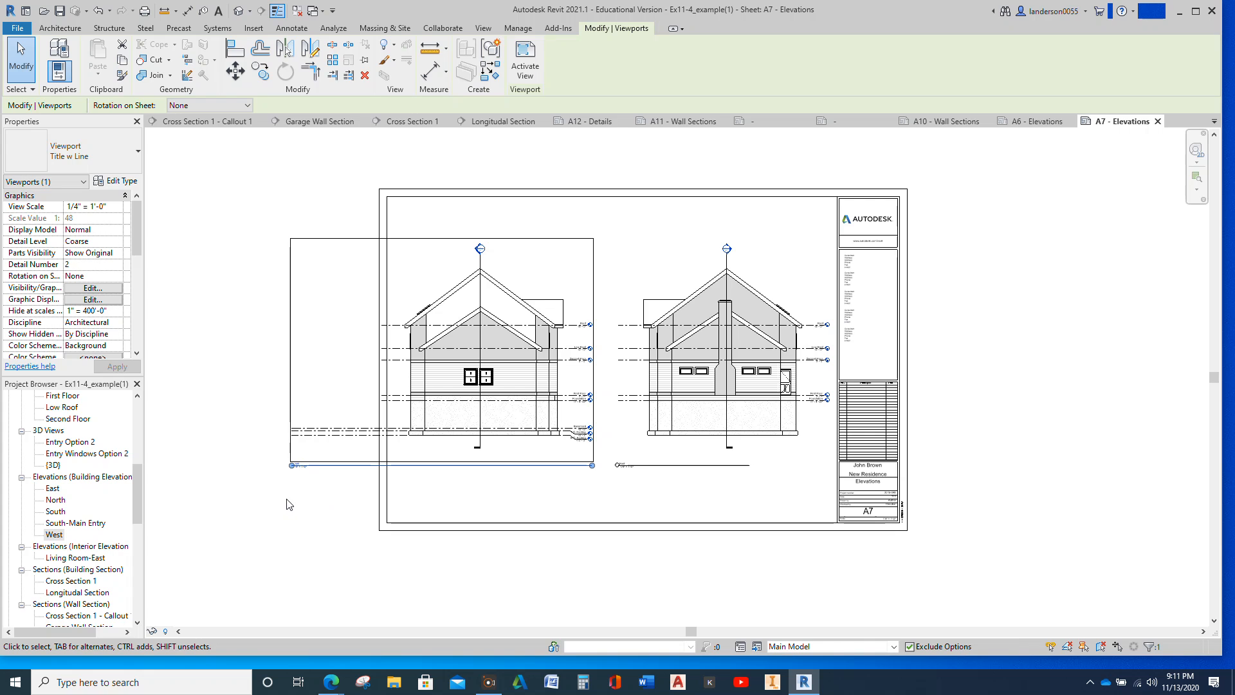
Activate the West elevation, switch the B.O. Footing level's left end to 3D, and pull the lower levels in to align with the others.
double_click(509, 448)
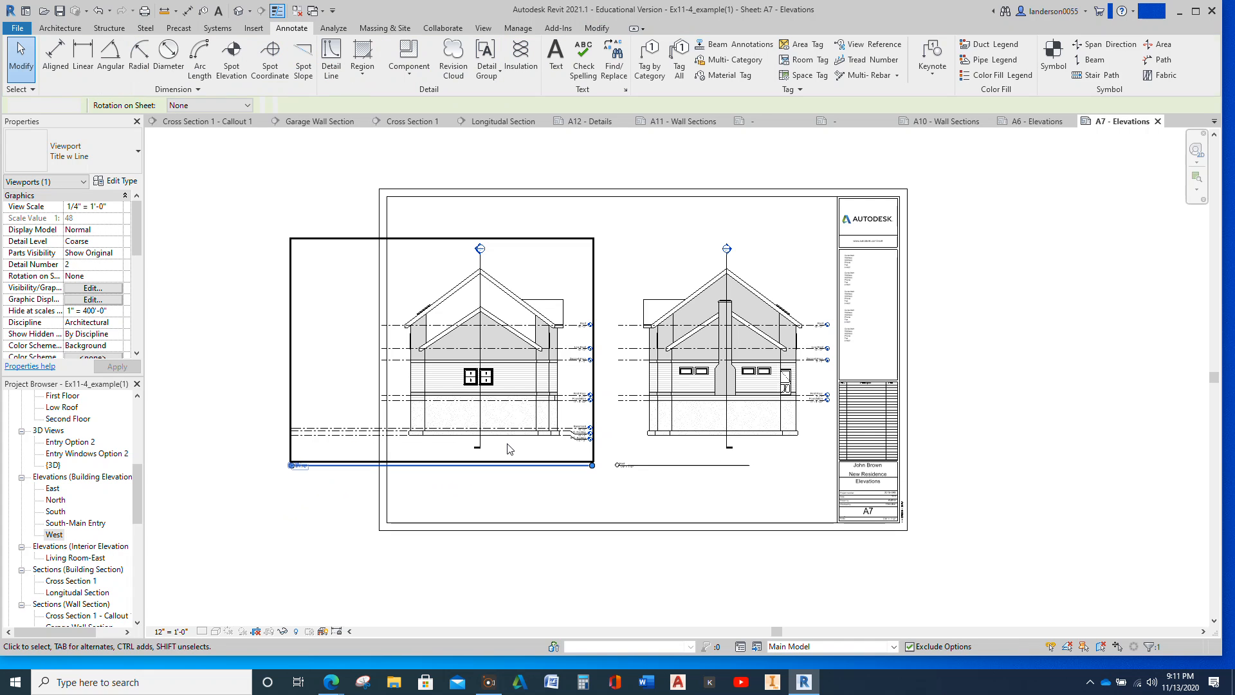
click(349, 442)
click(293, 440)
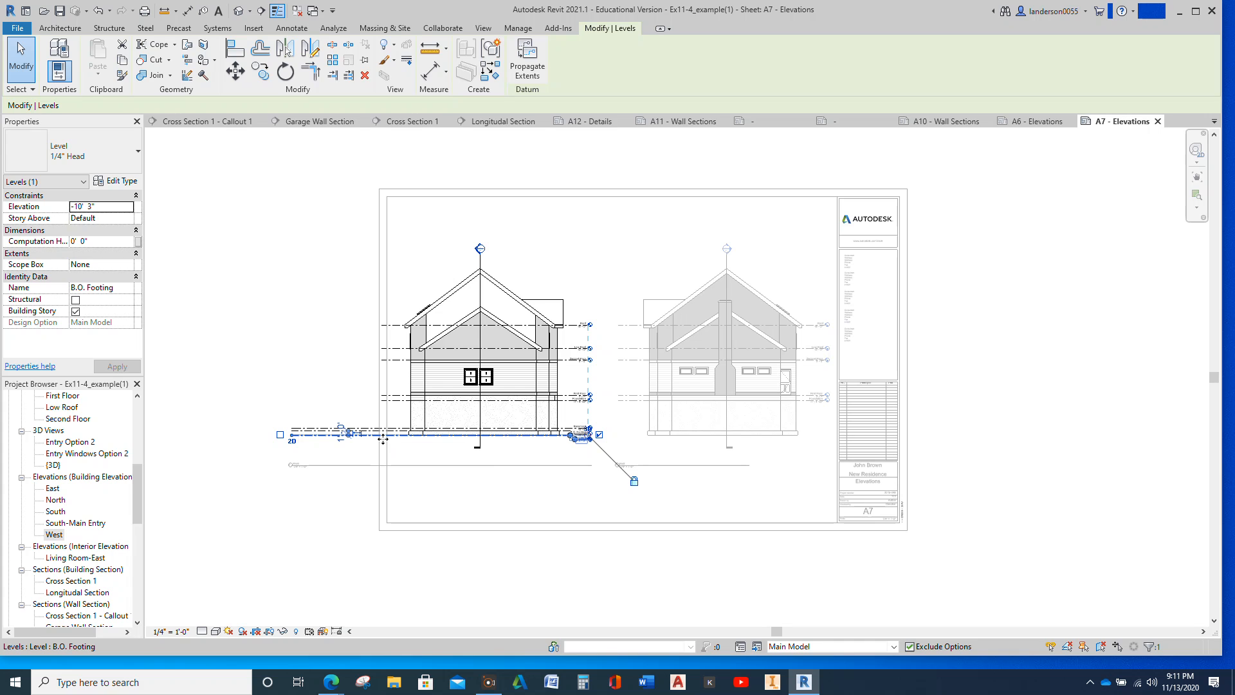
click(292, 442)
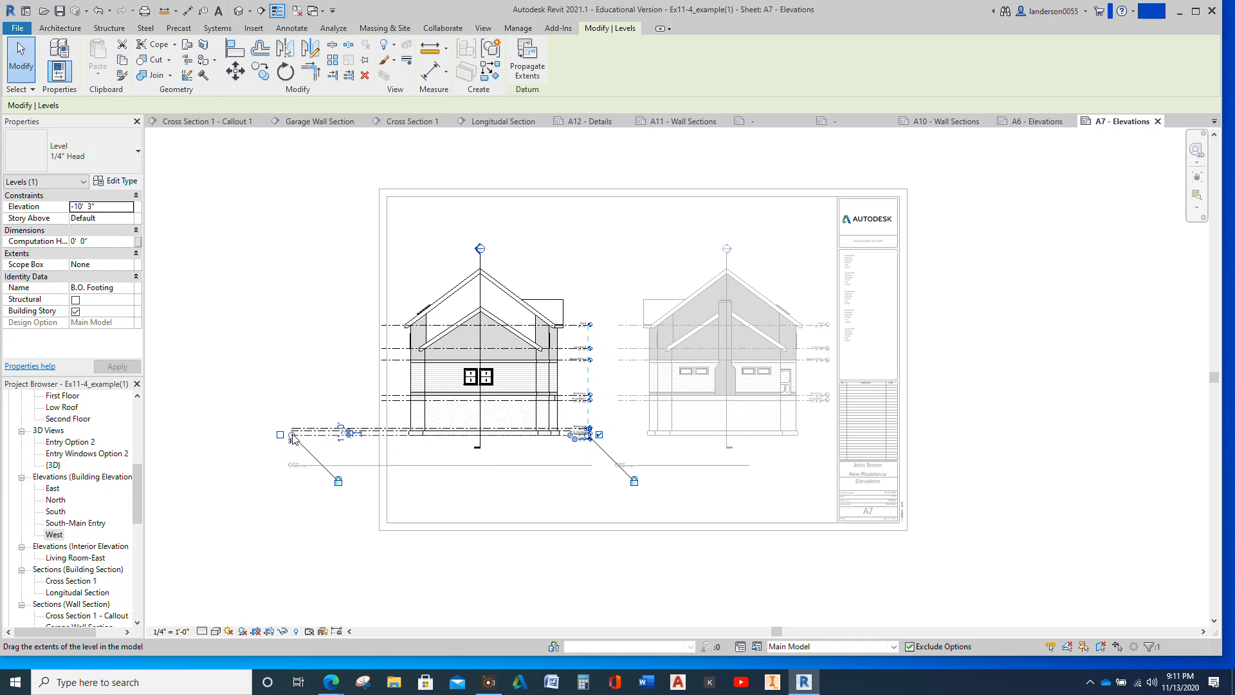
drag(292, 436, 382, 435)
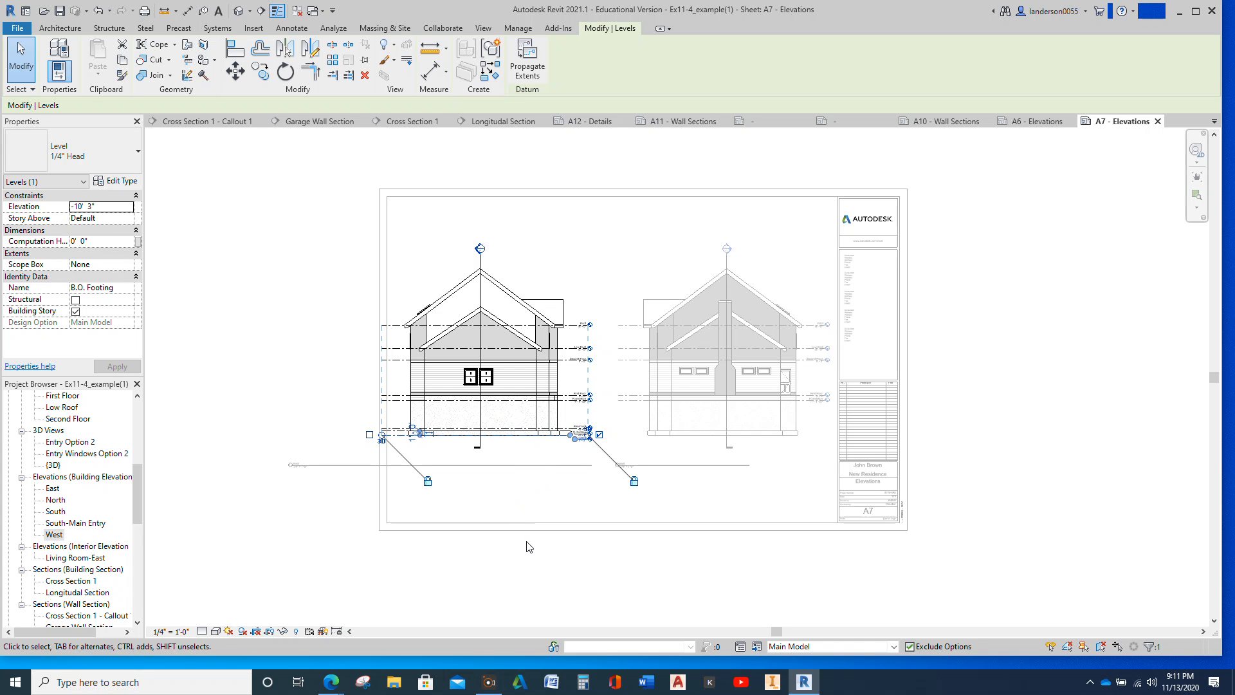
Shorten the West elevation's title line and move both the West and East titles right so they sit beneath their buildings.
click(291, 569)
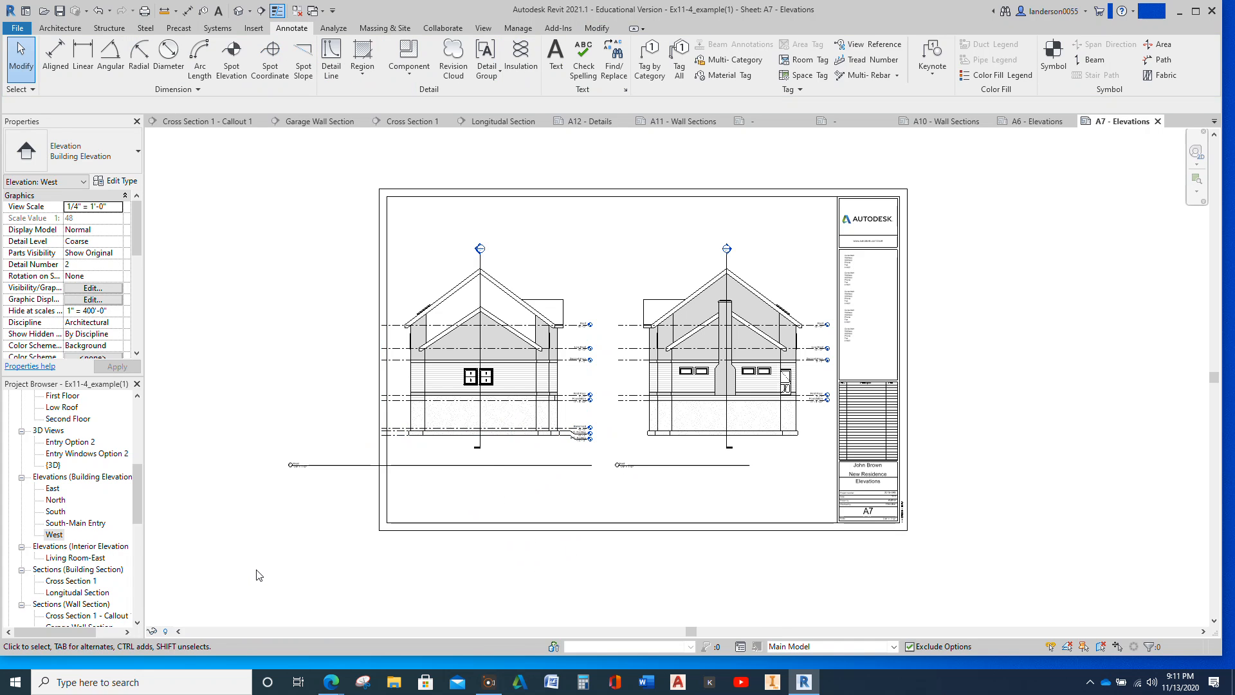
click(539, 410)
drag(592, 465, 449, 474)
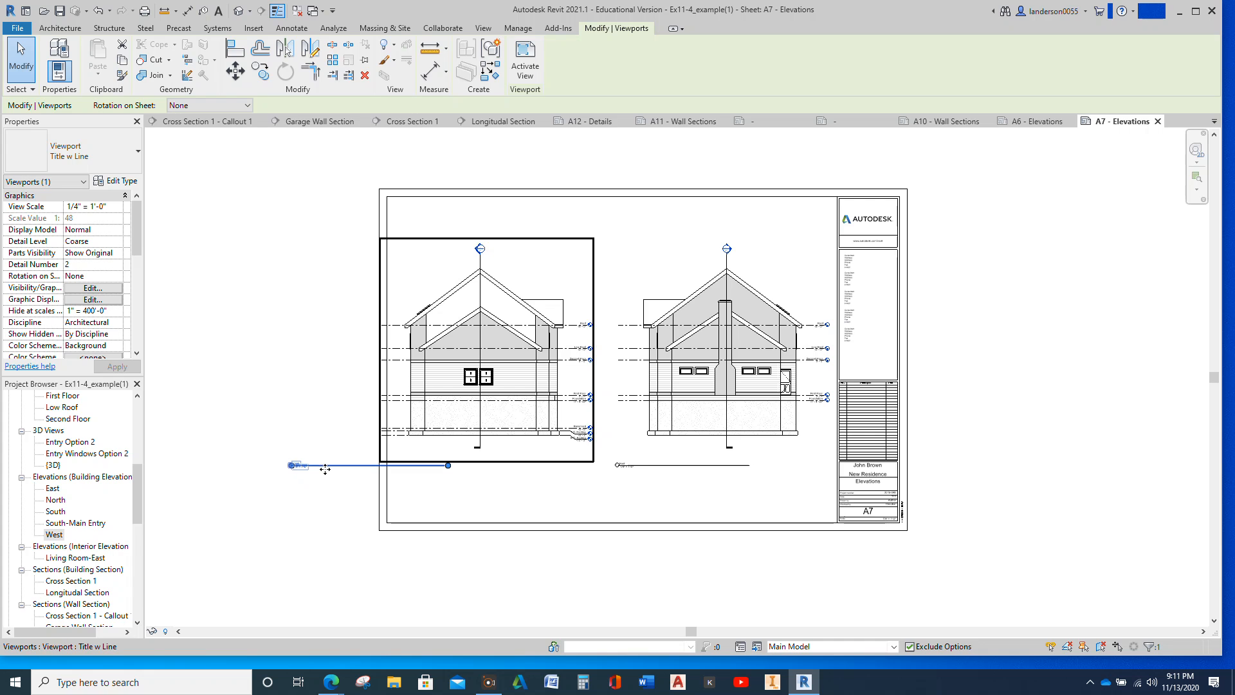
click(307, 504)
click(326, 465)
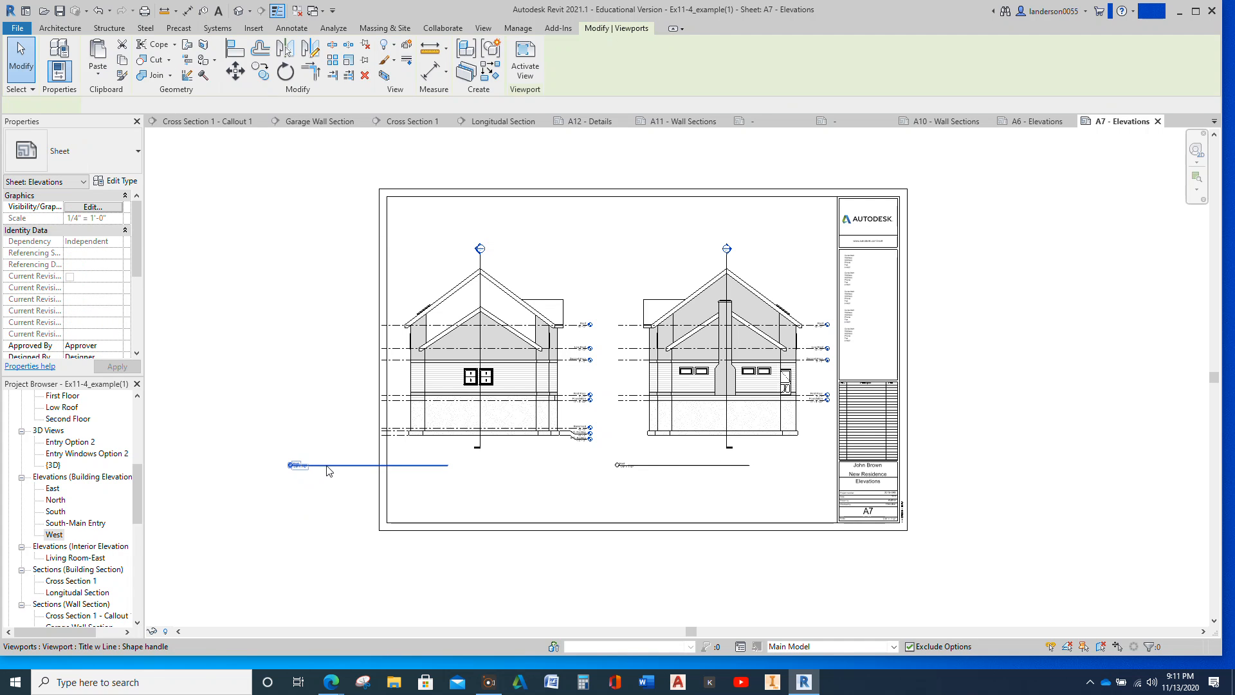
drag(356, 464, 441, 467)
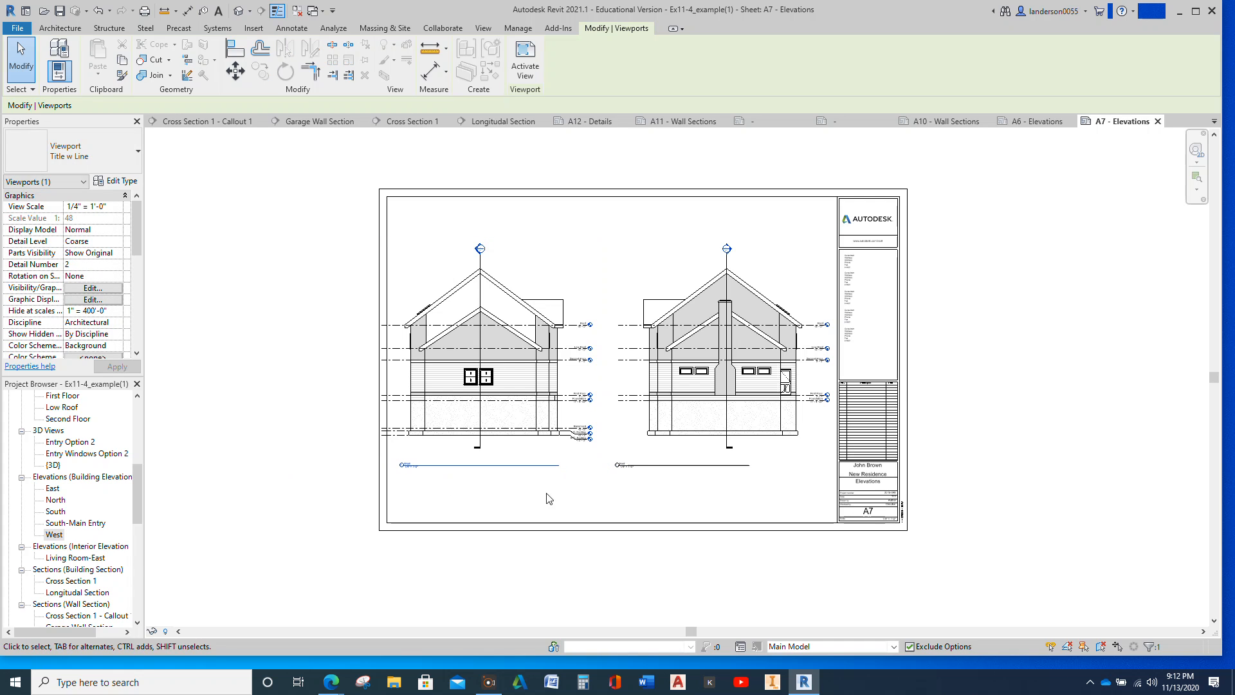
click(673, 466)
drag(679, 465, 708, 465)
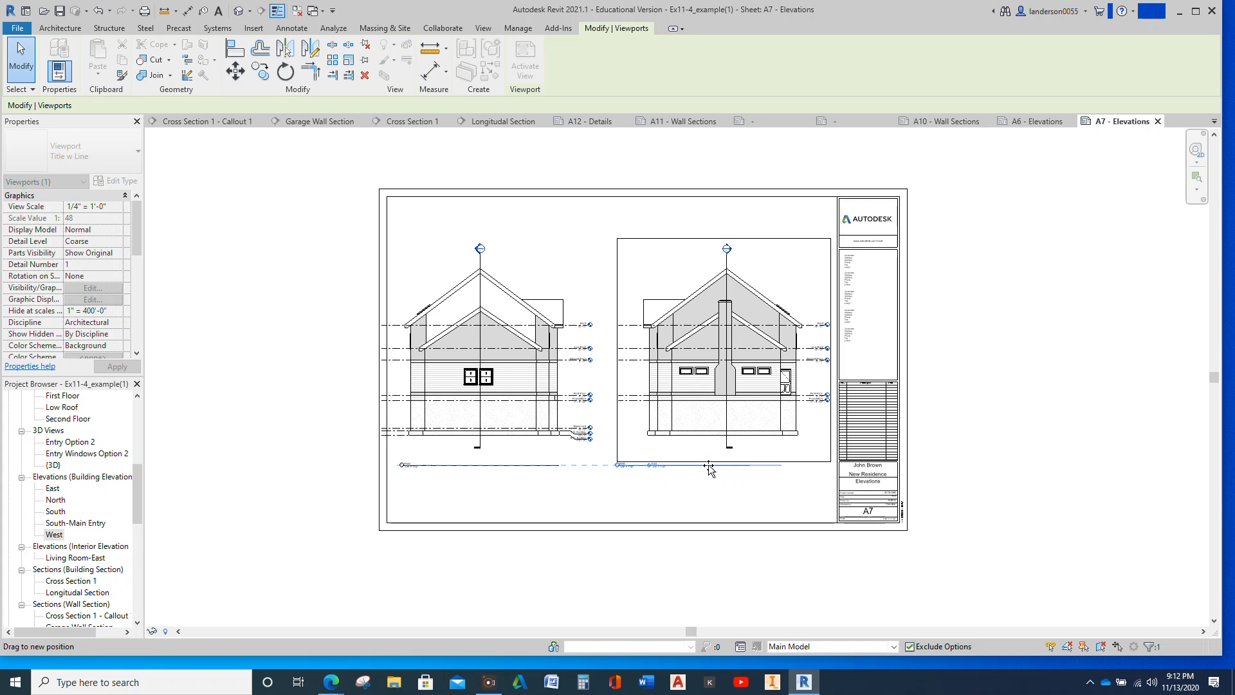
Move the West elevation viewport right on sheet A7 so it sits inside the border, just short of the East elevation.
click(529, 372)
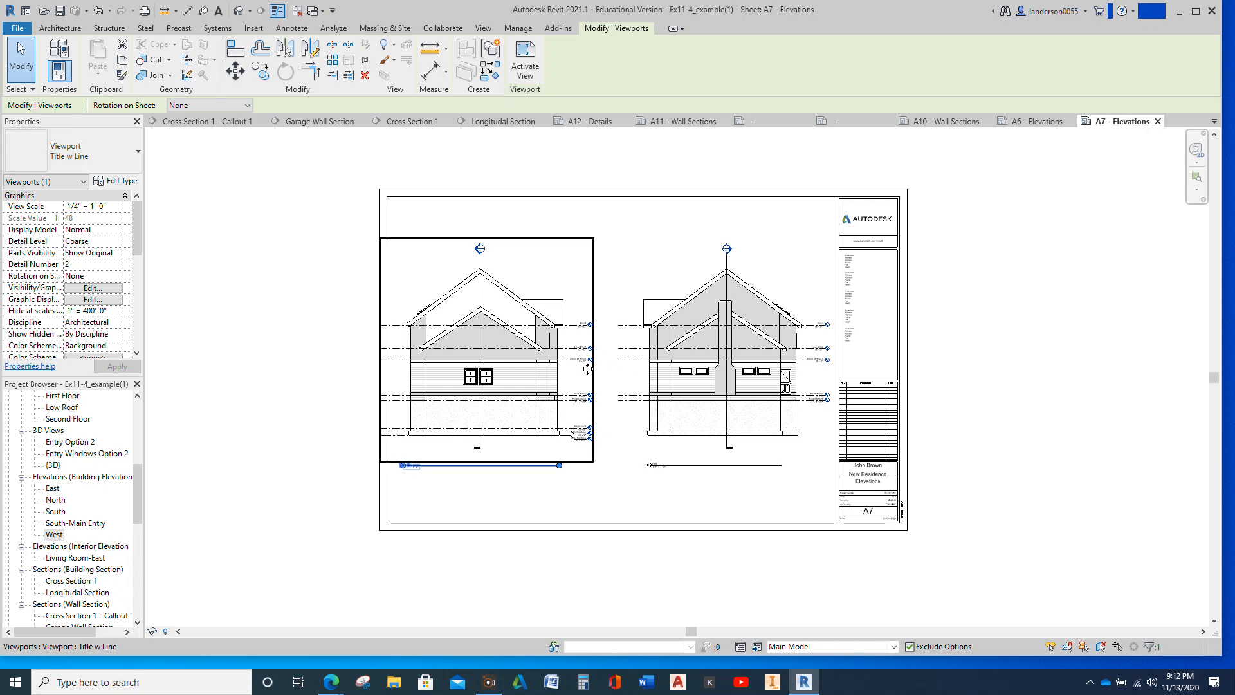
drag(611, 374, 616, 375)
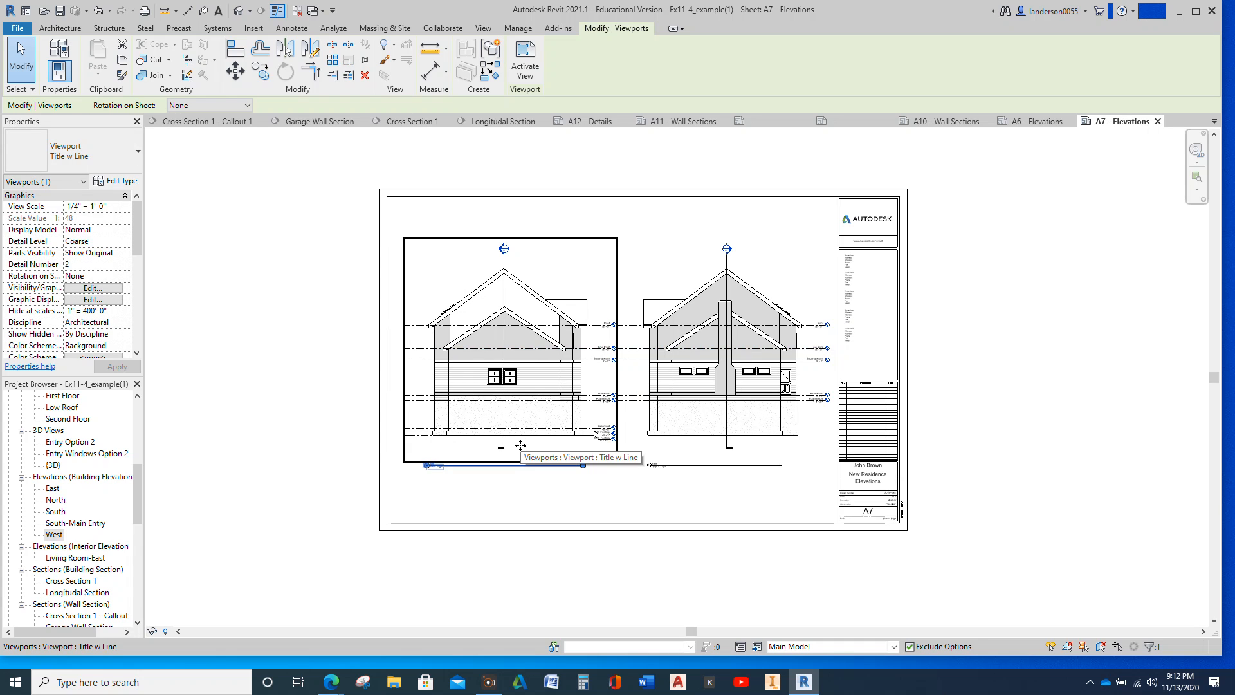
key(Left)
key(Left)
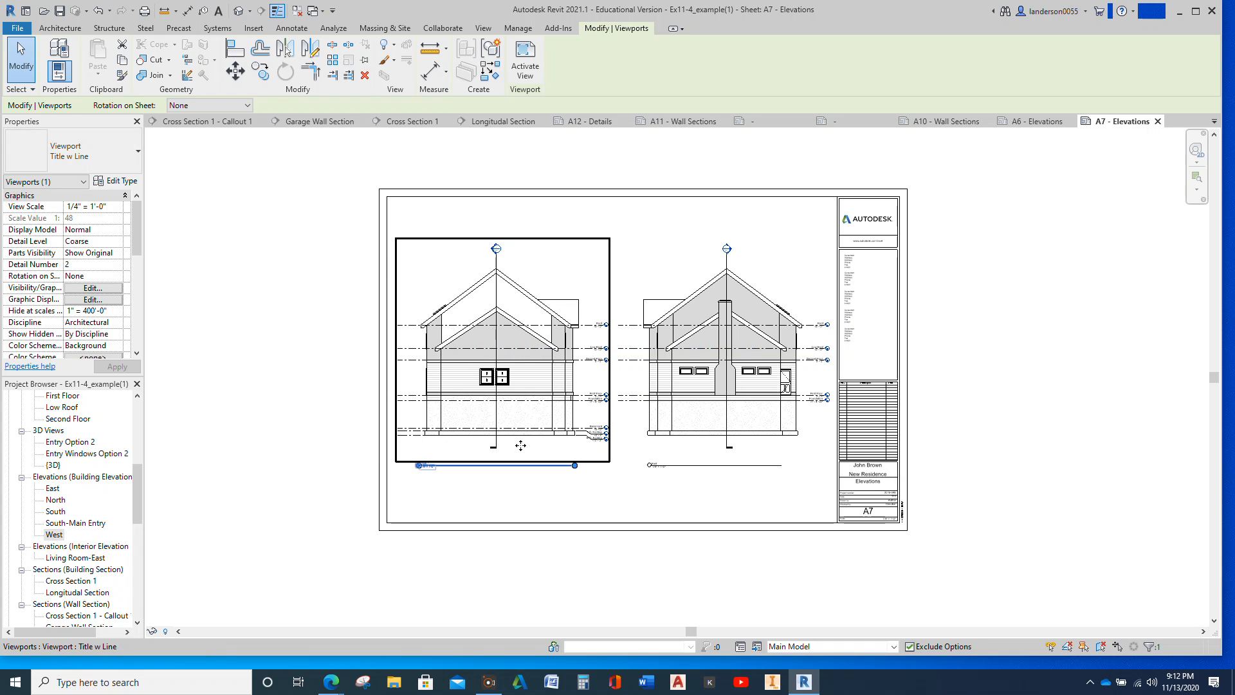
click(567, 502)
Try pulling the East elevation's level lines in at their left ends, return them to their former extents, and deactivate the view.
click(627, 403)
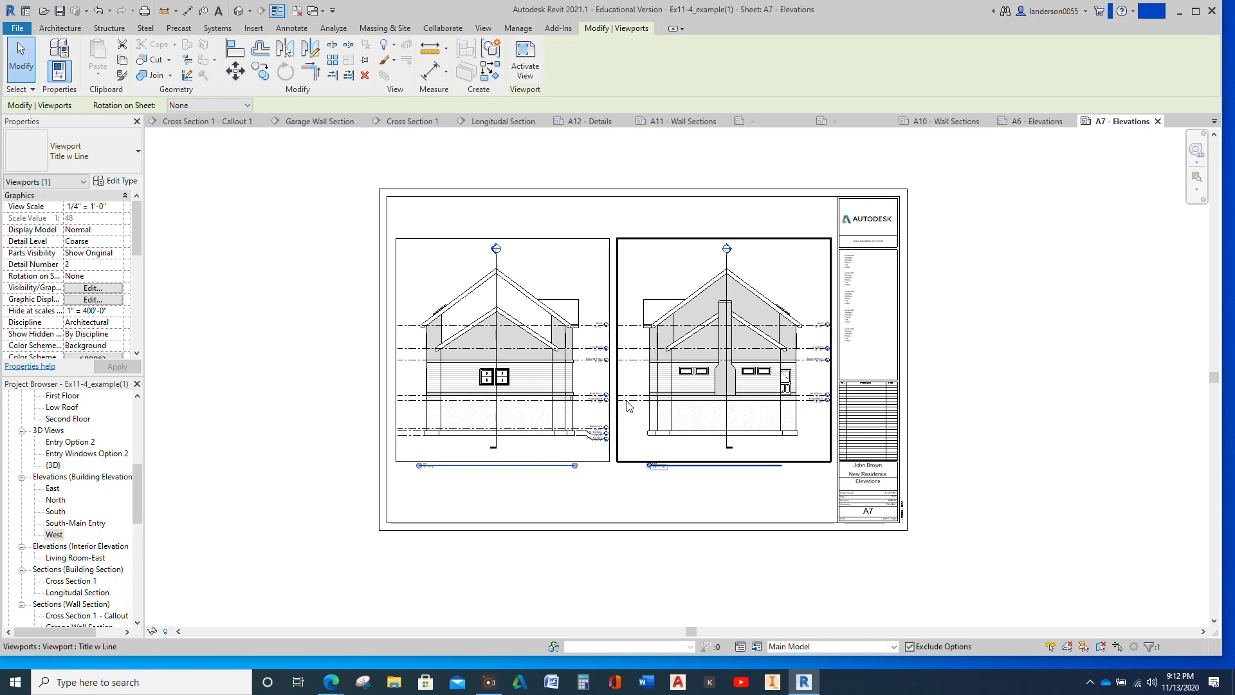
double_click(629, 406)
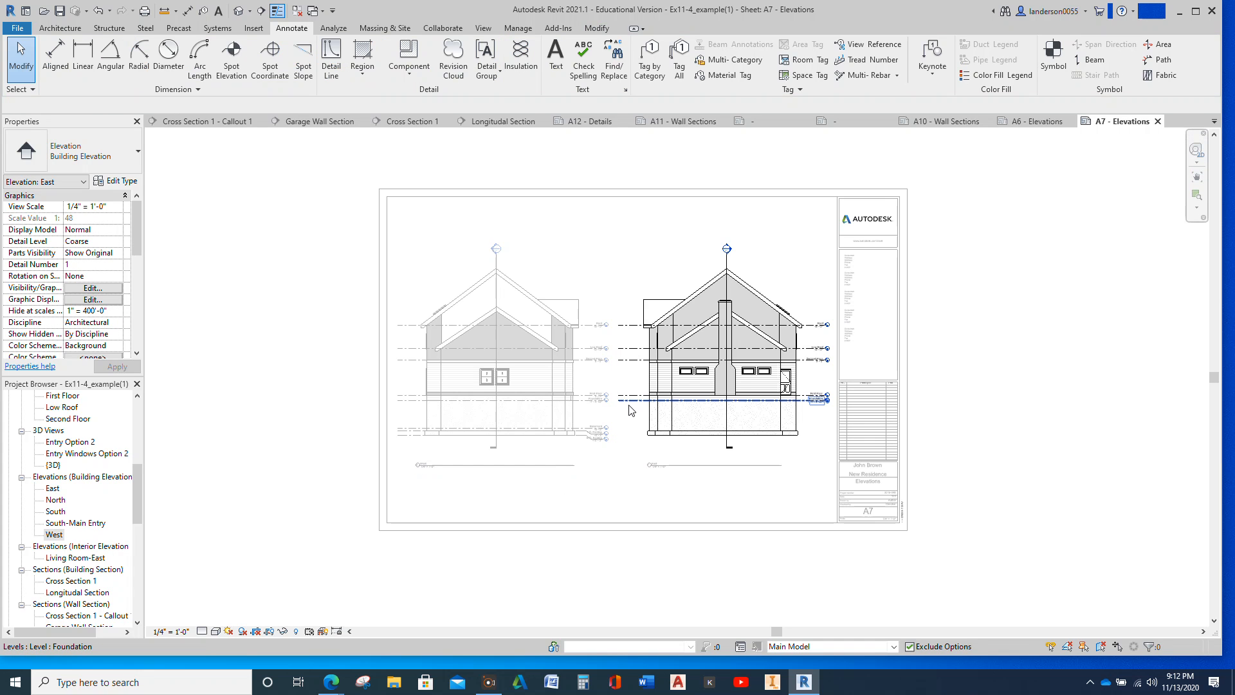
click(629, 404)
drag(619, 400, 636, 400)
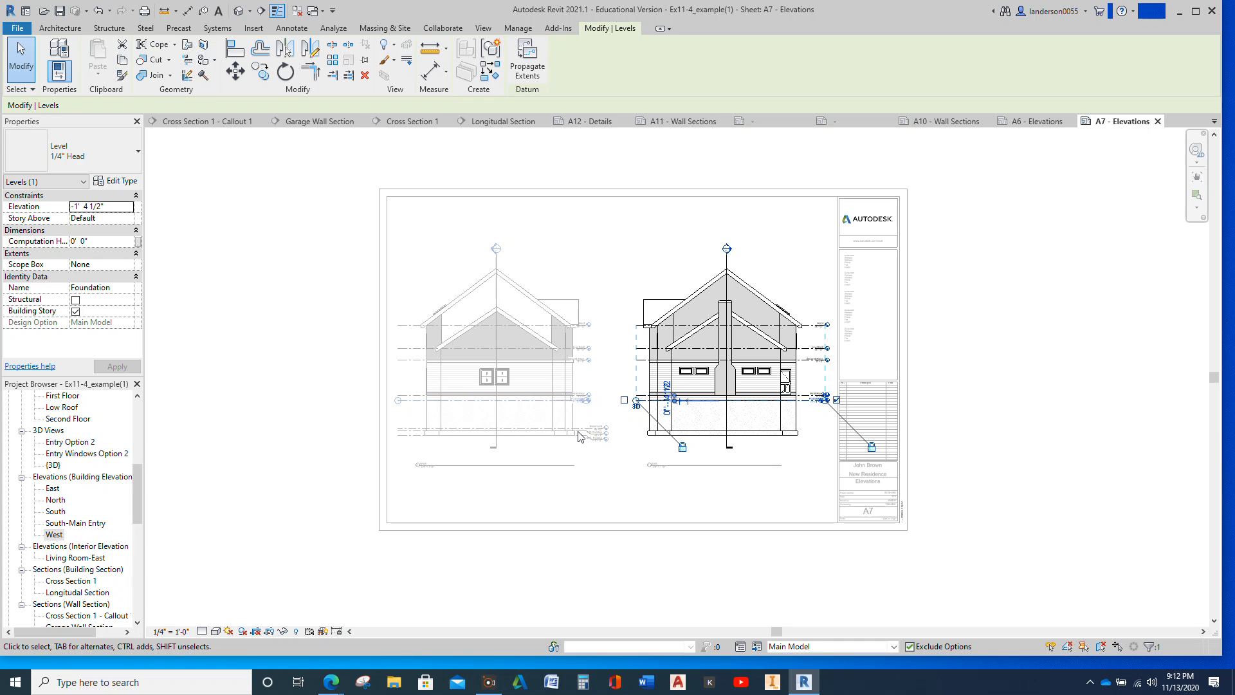
drag(638, 404, 619, 401)
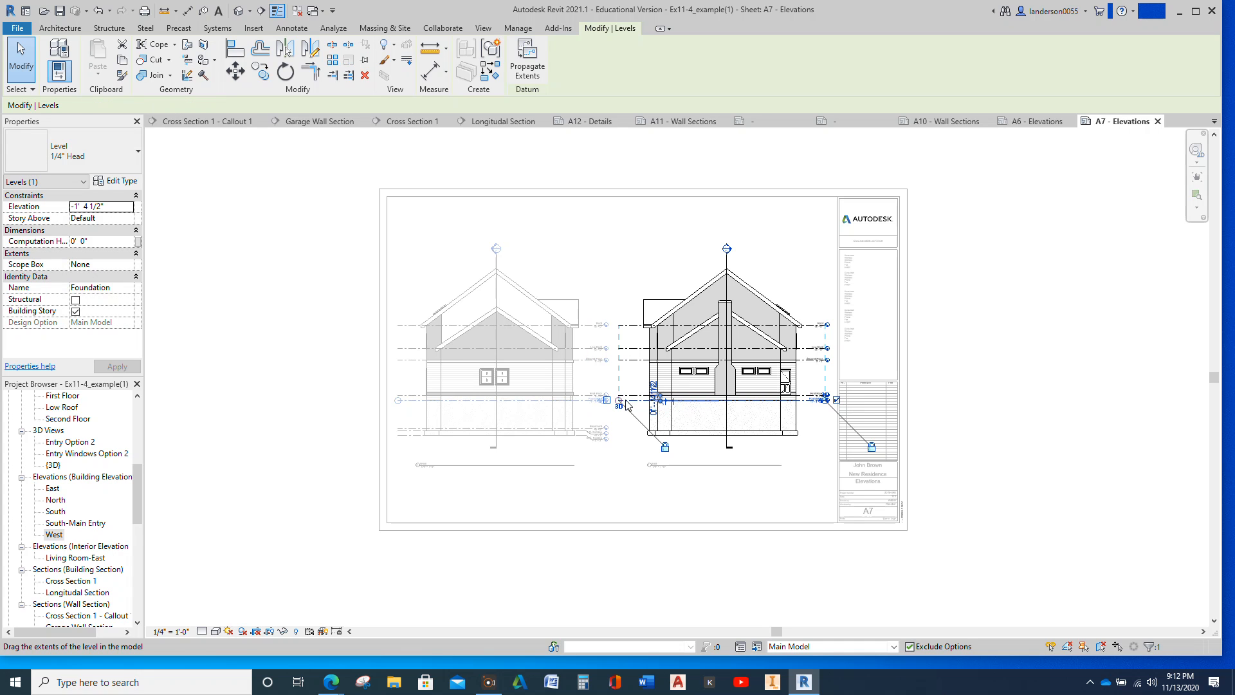
click(605, 486)
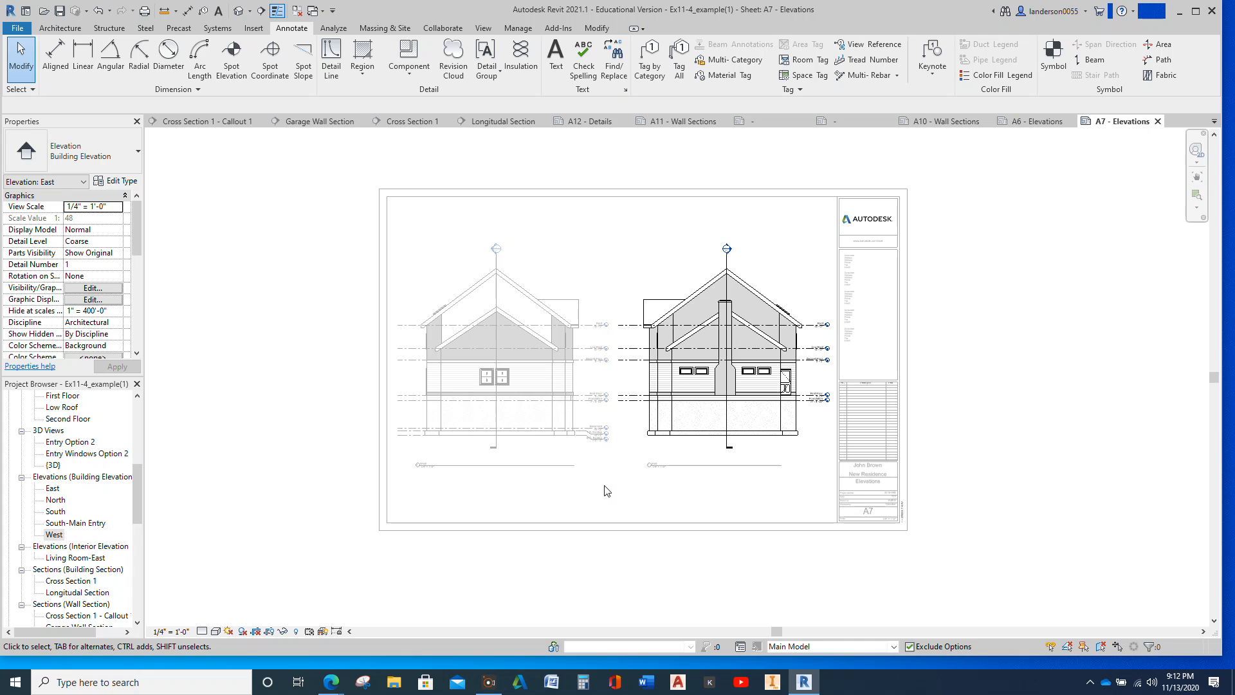
double_click(605, 486)
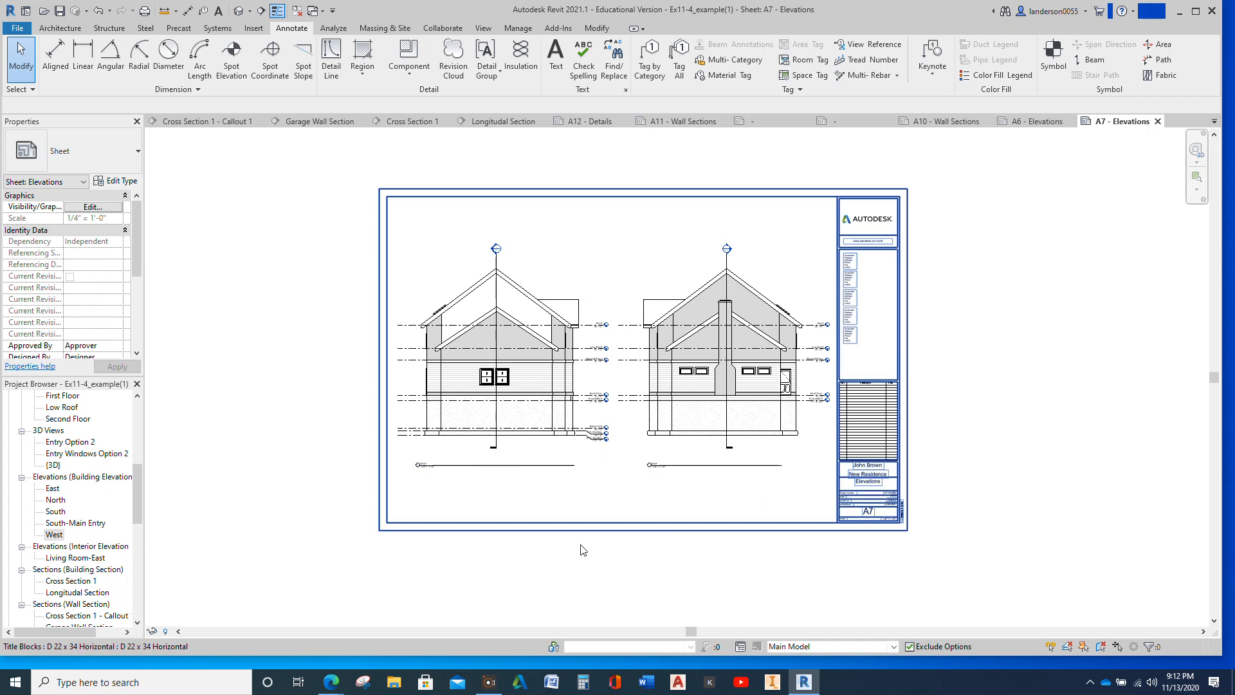
Create a new sheet using the D 22 x 34 Horizontal title block.
drag(138, 523, 138, 575)
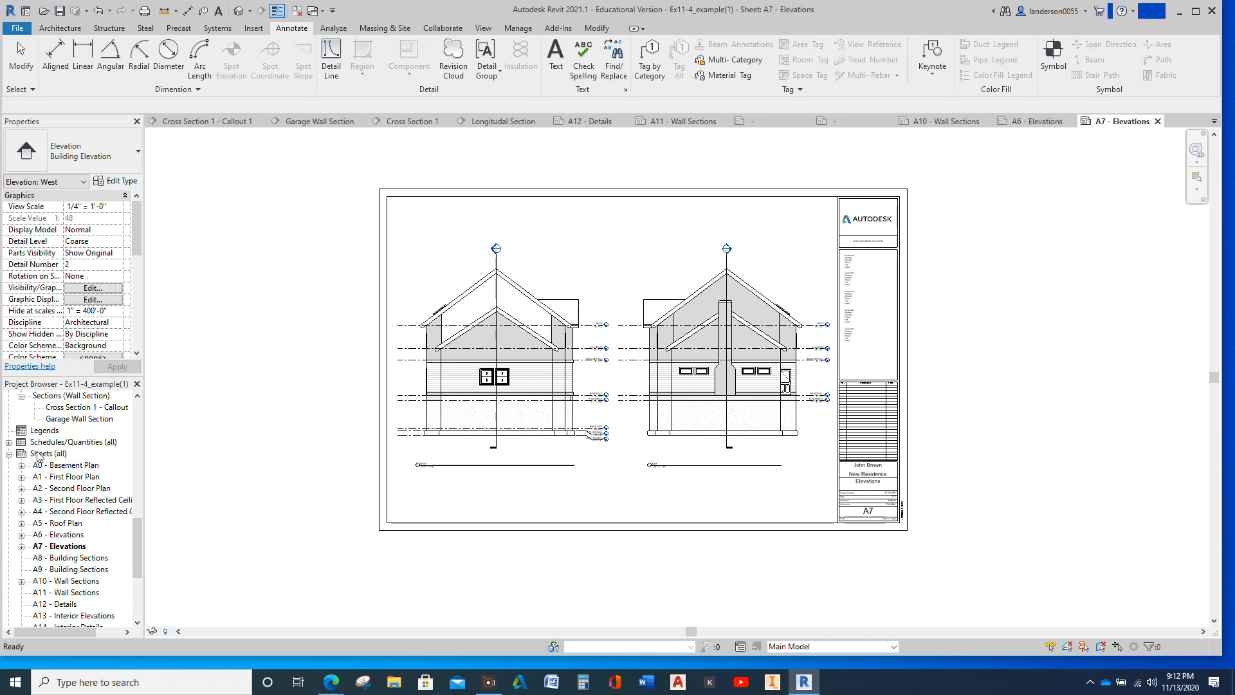
scroll(76, 515, down, 4)
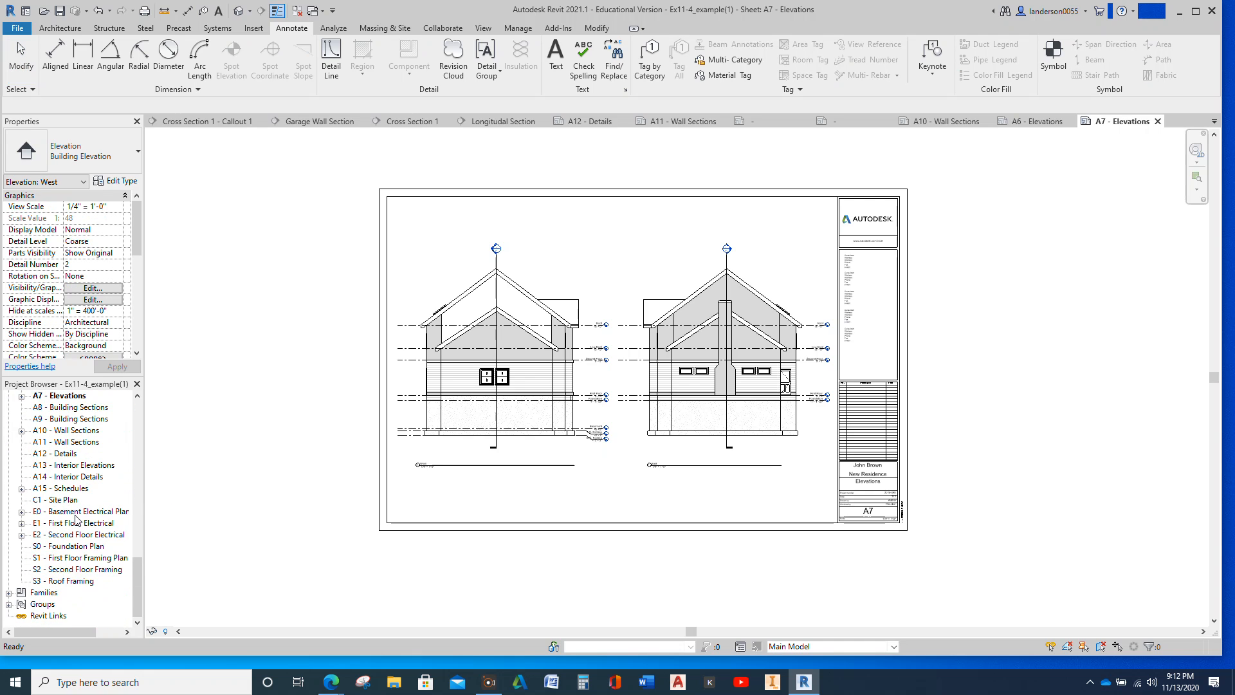
scroll(76, 518, up, 4)
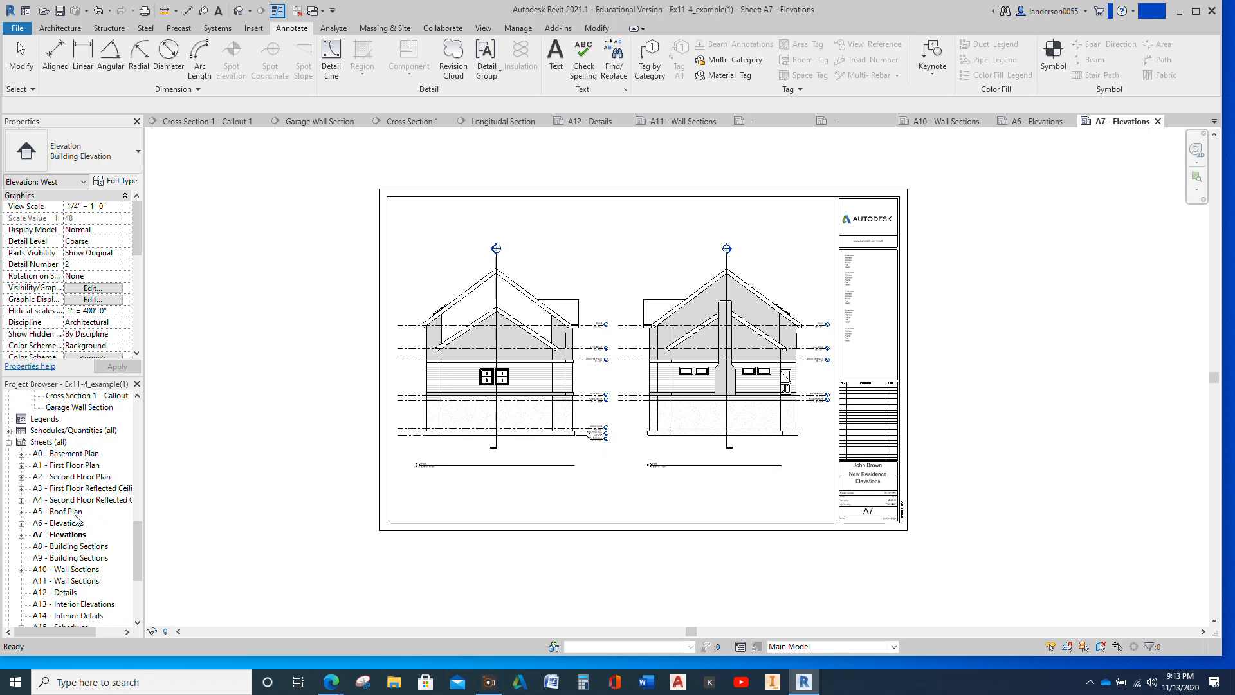
scroll(76, 518, up, 1)
right_click(41, 456)
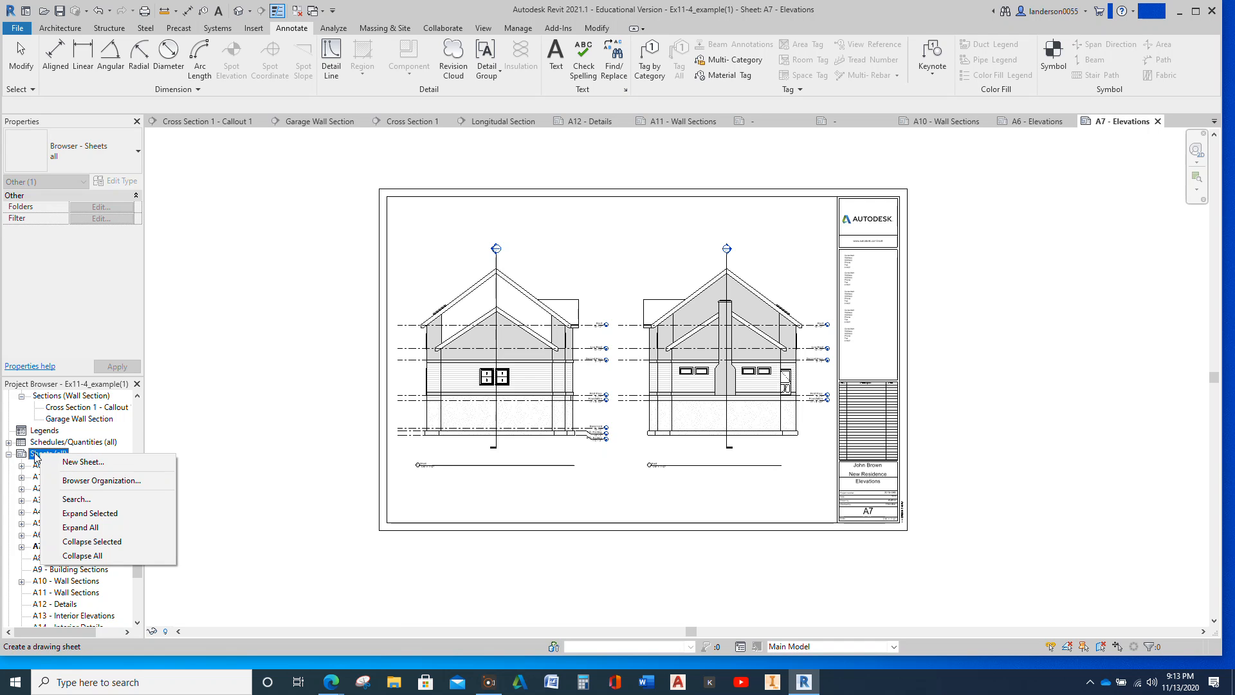
click(83, 462)
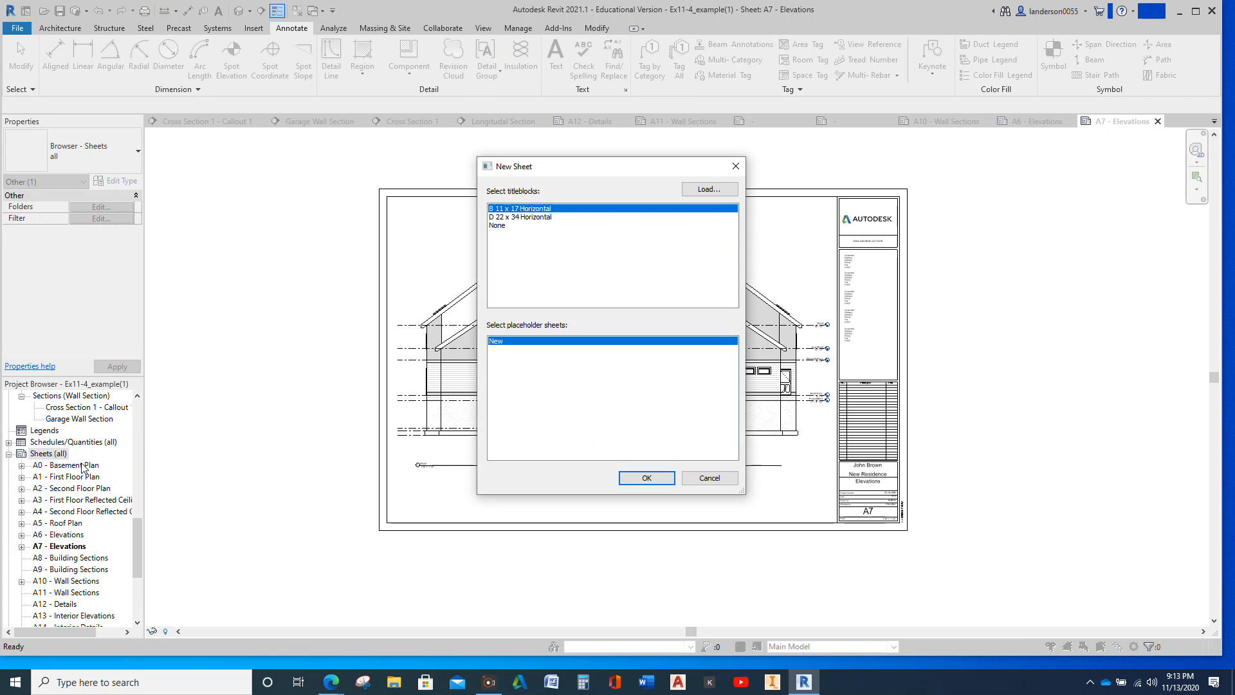
click(544, 217)
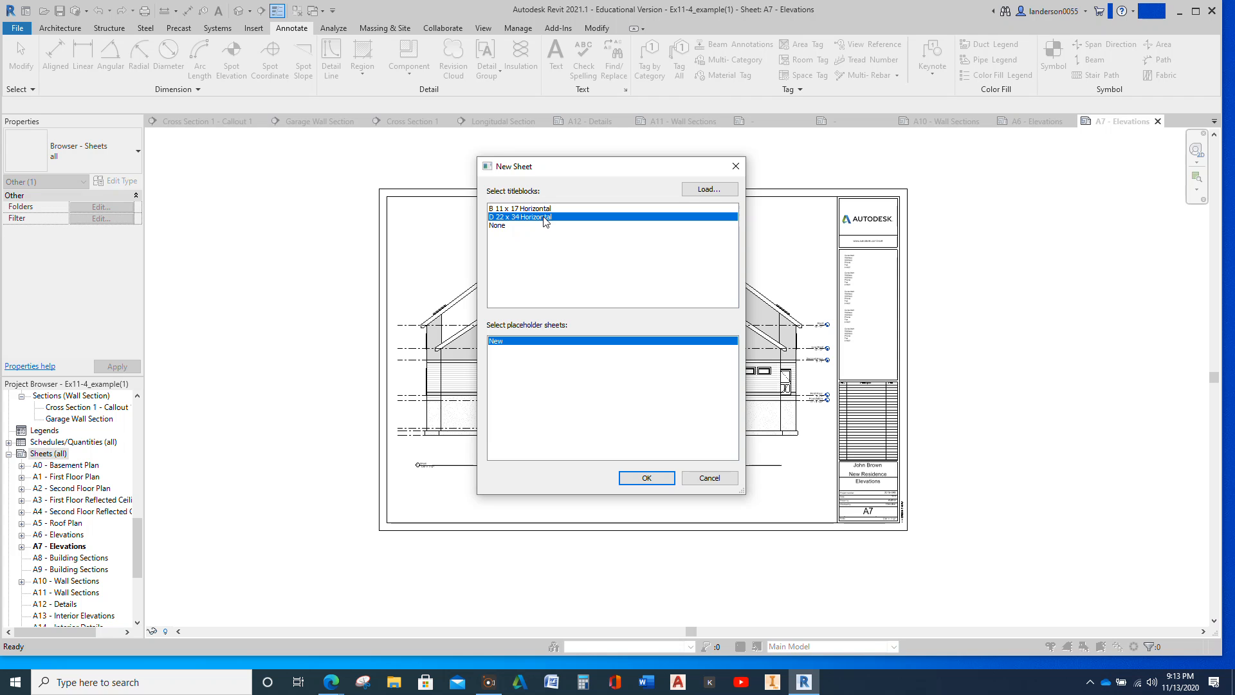
click(648, 477)
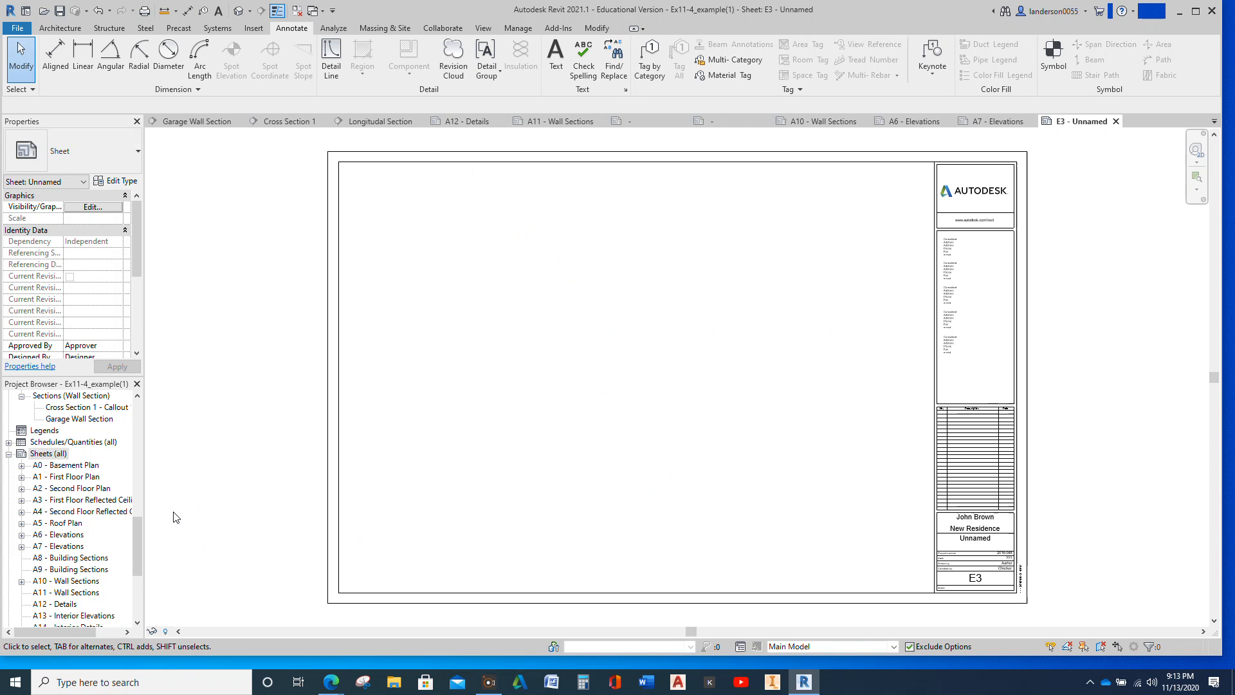
Renumber the new unnamed sheet E3 as A6.1 and name it ELEVATION.
drag(137, 530, 145, 571)
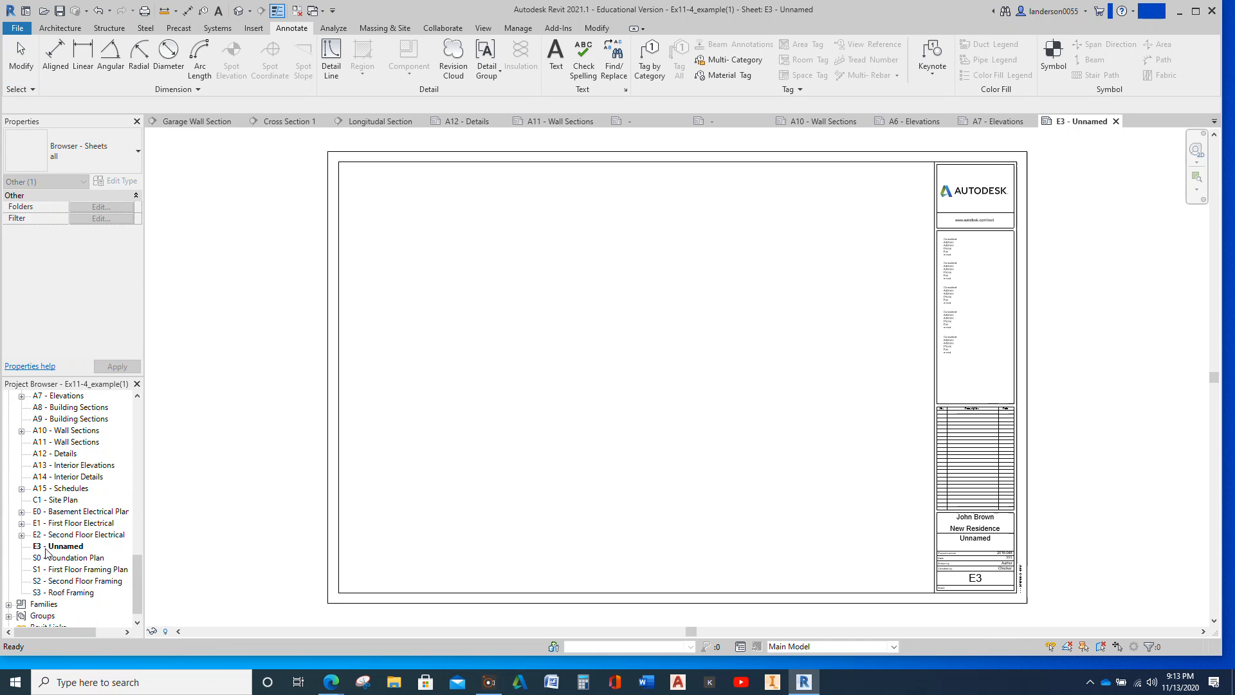
scroll(71, 550, up, 4)
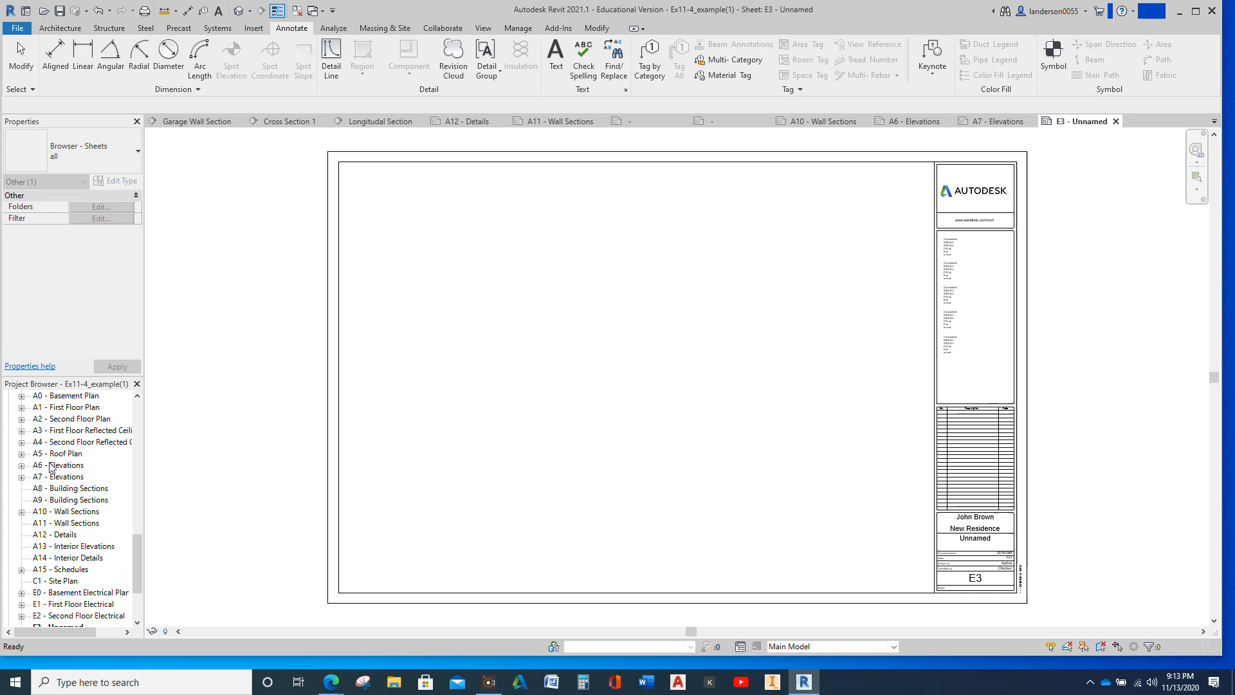
scroll(127, 519, down, 3)
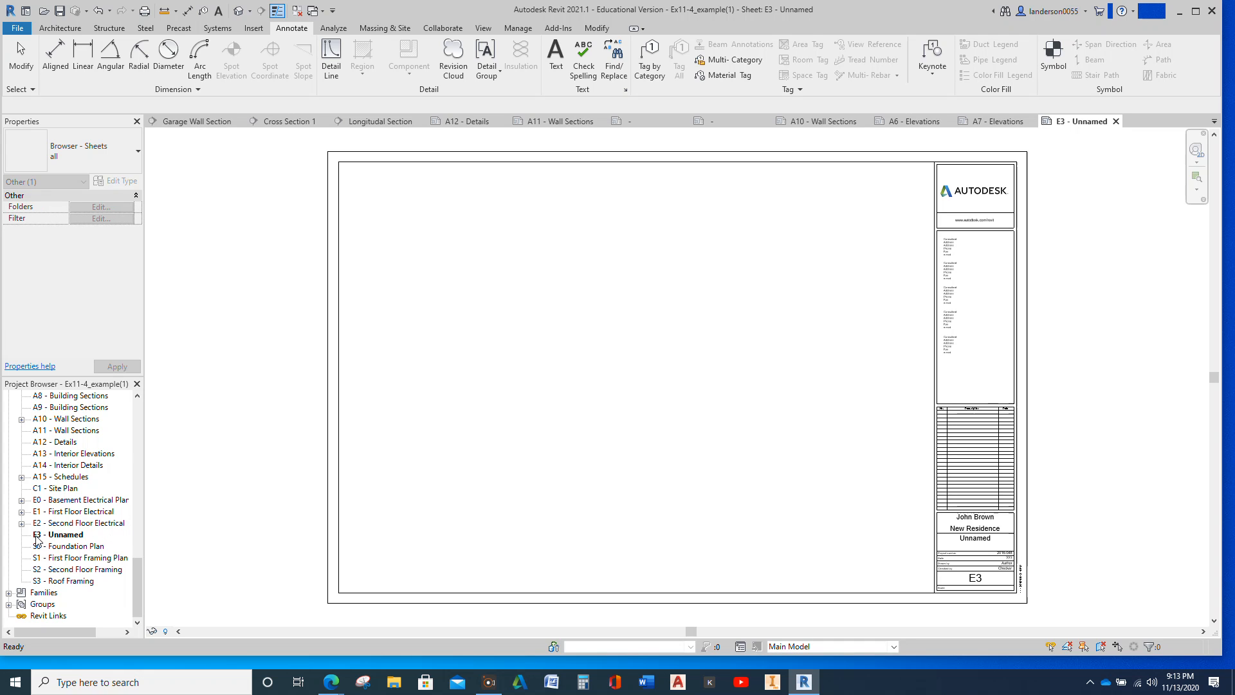
click(36, 536)
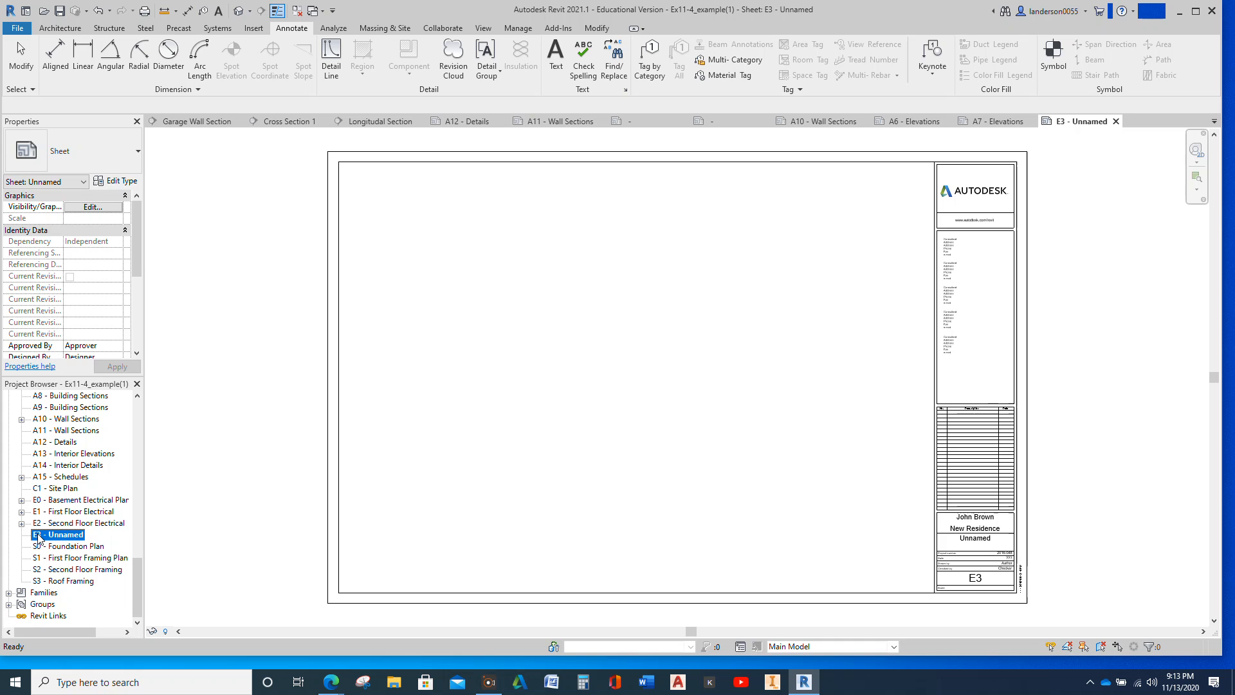
right_click(40, 538)
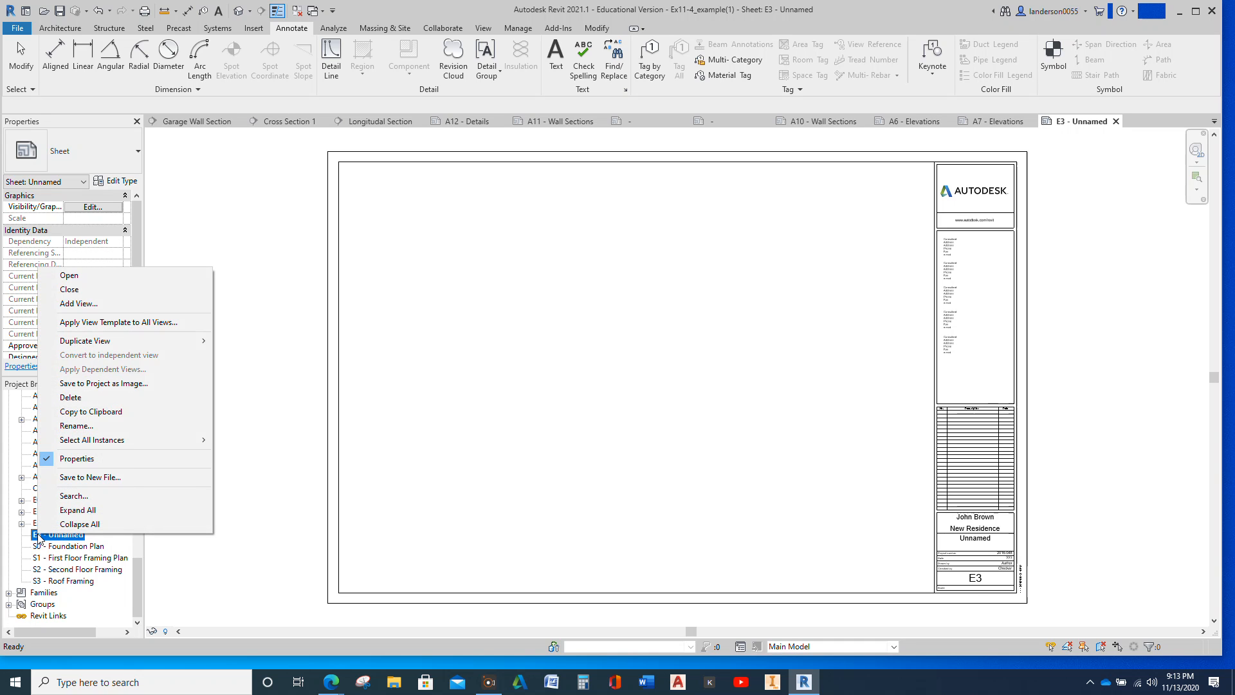
click(78, 425)
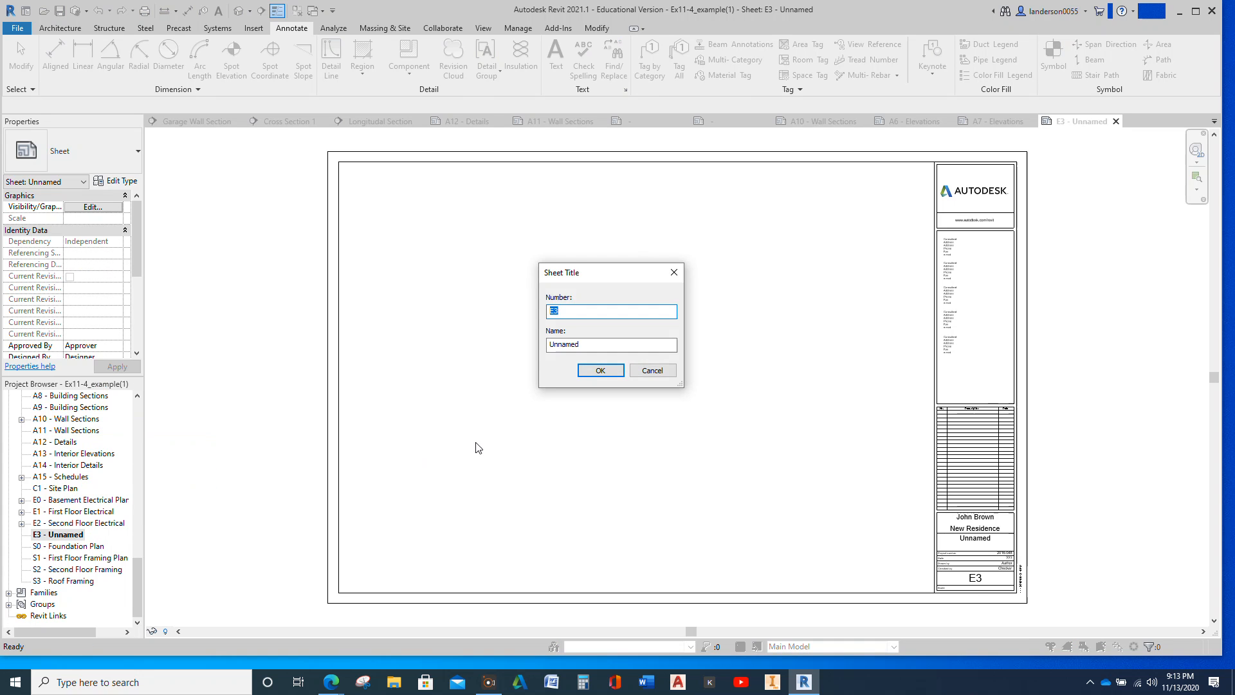
text(A6.1)
click(603, 346)
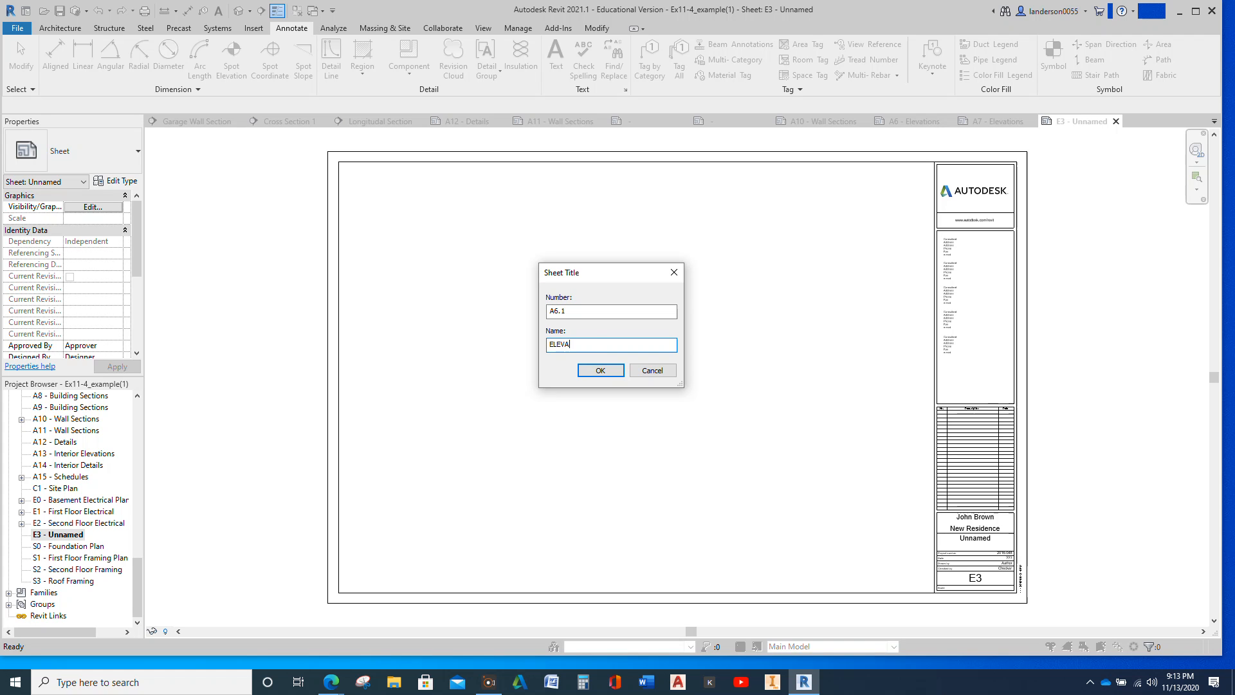
text(ELEVATION)
click(610, 372)
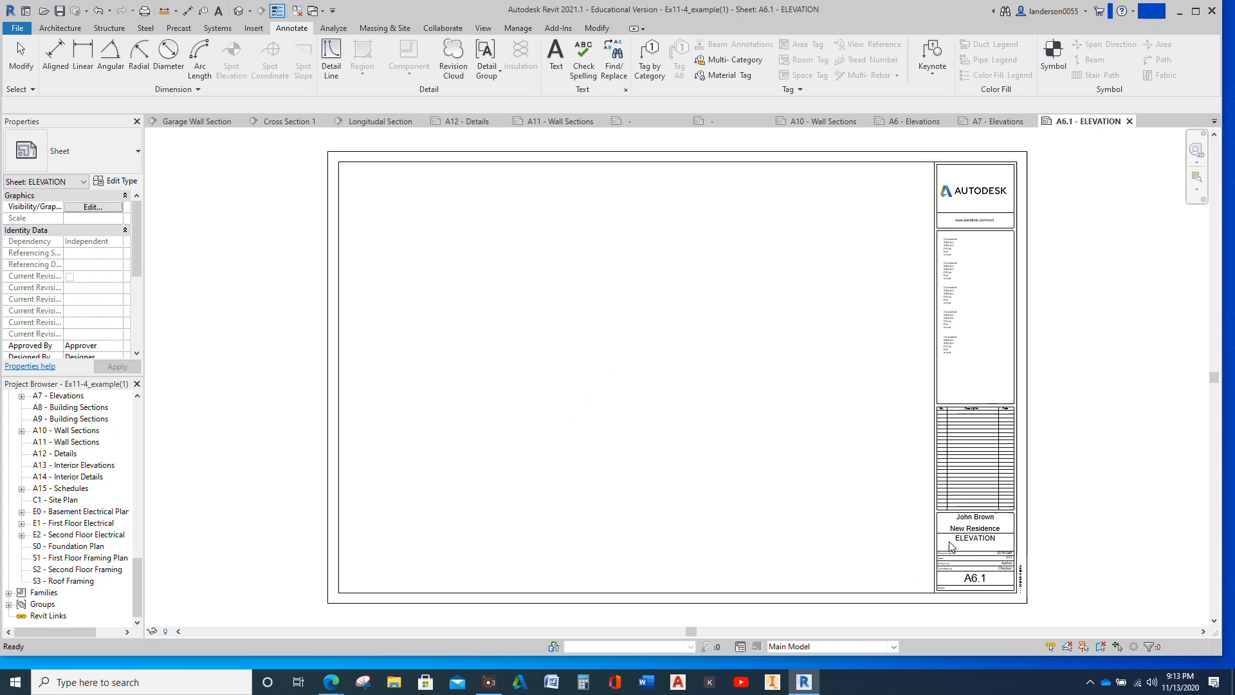
Fill in the drafter's initials for Drawn by and the checker's initials for Checked by in the A6.1 title block.
scroll(1025, 585, up, 2)
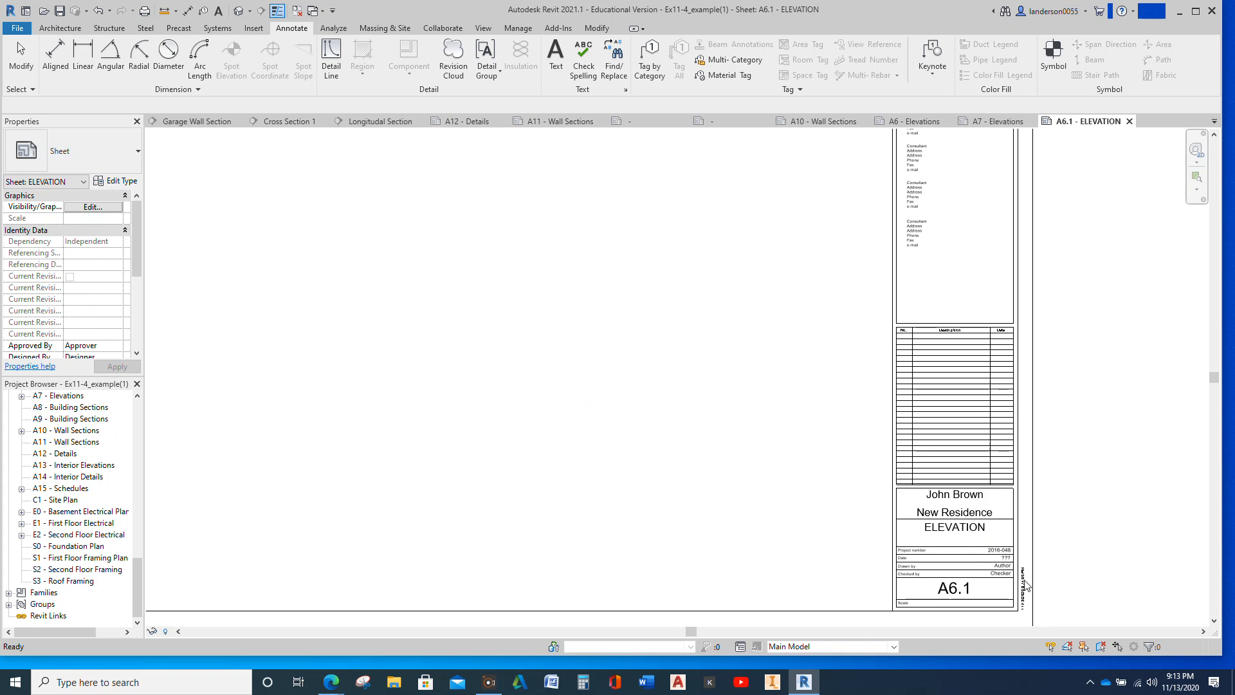
scroll(1025, 585, up, 3)
click(988, 560)
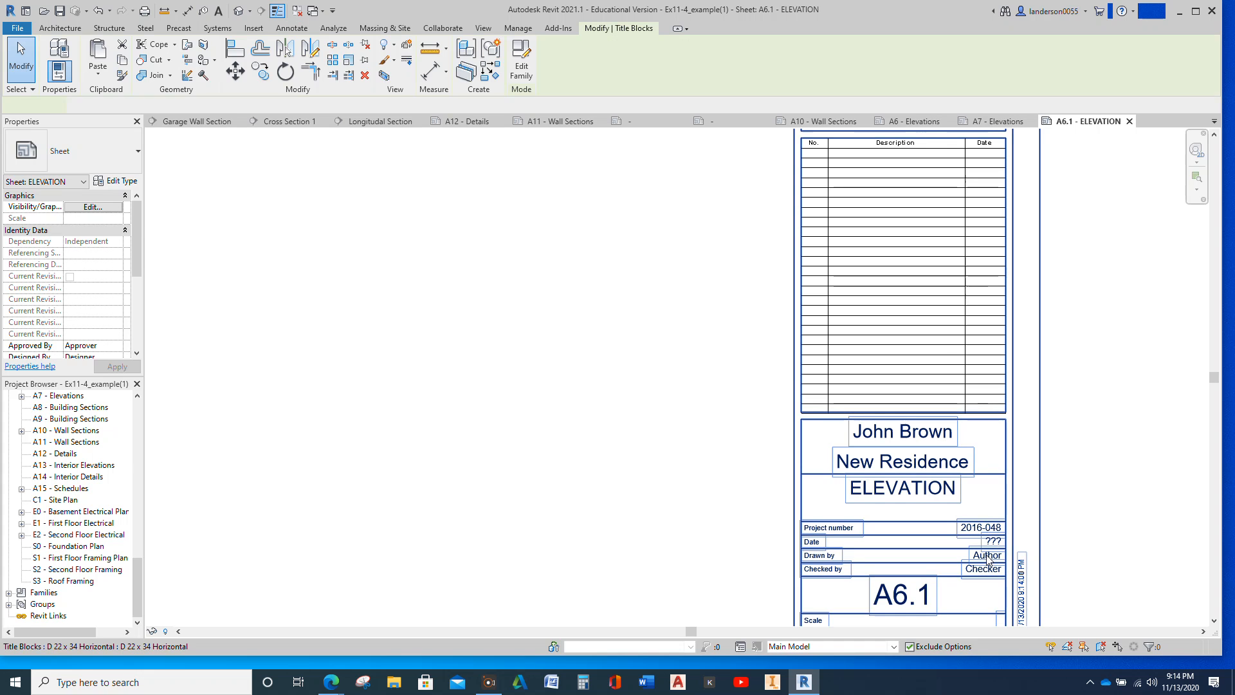
click(992, 558)
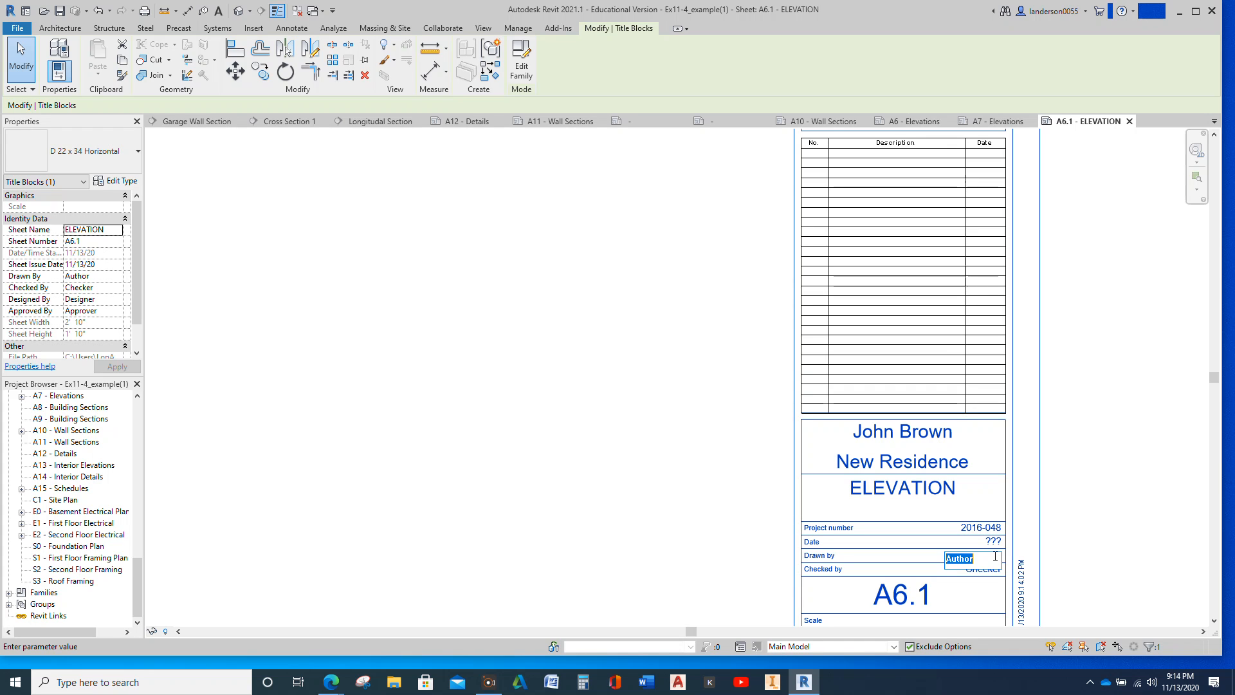
text(a)
key(Return)
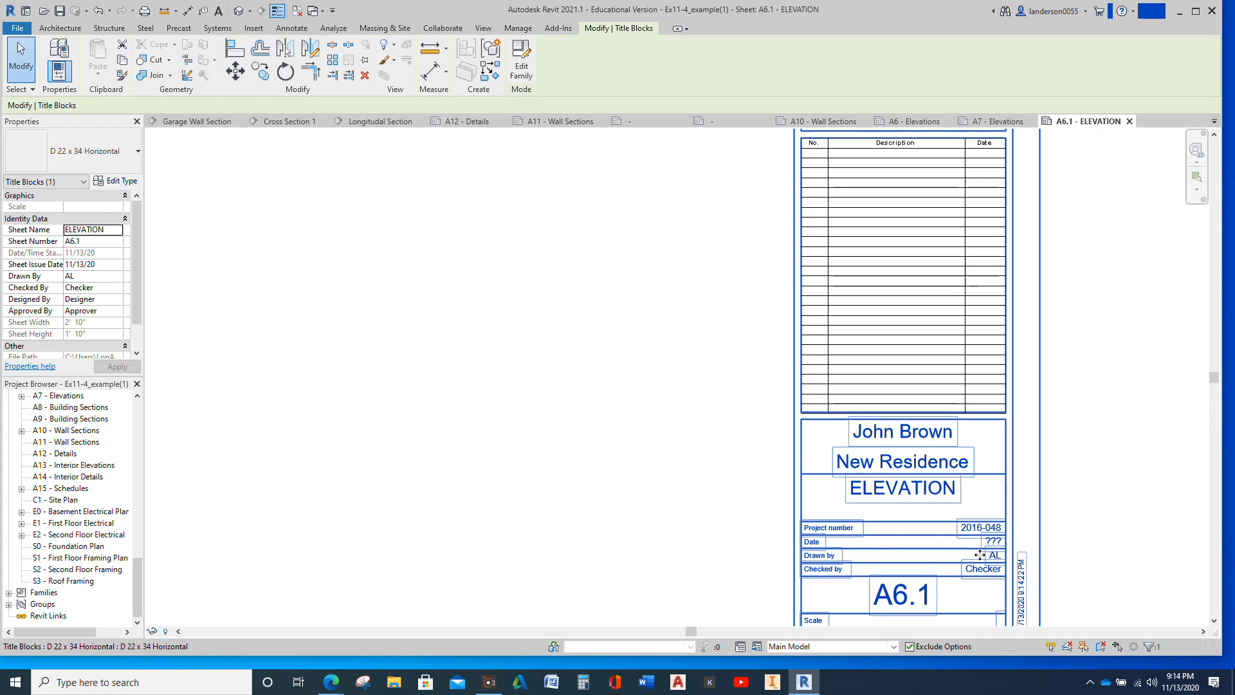
click(980, 570)
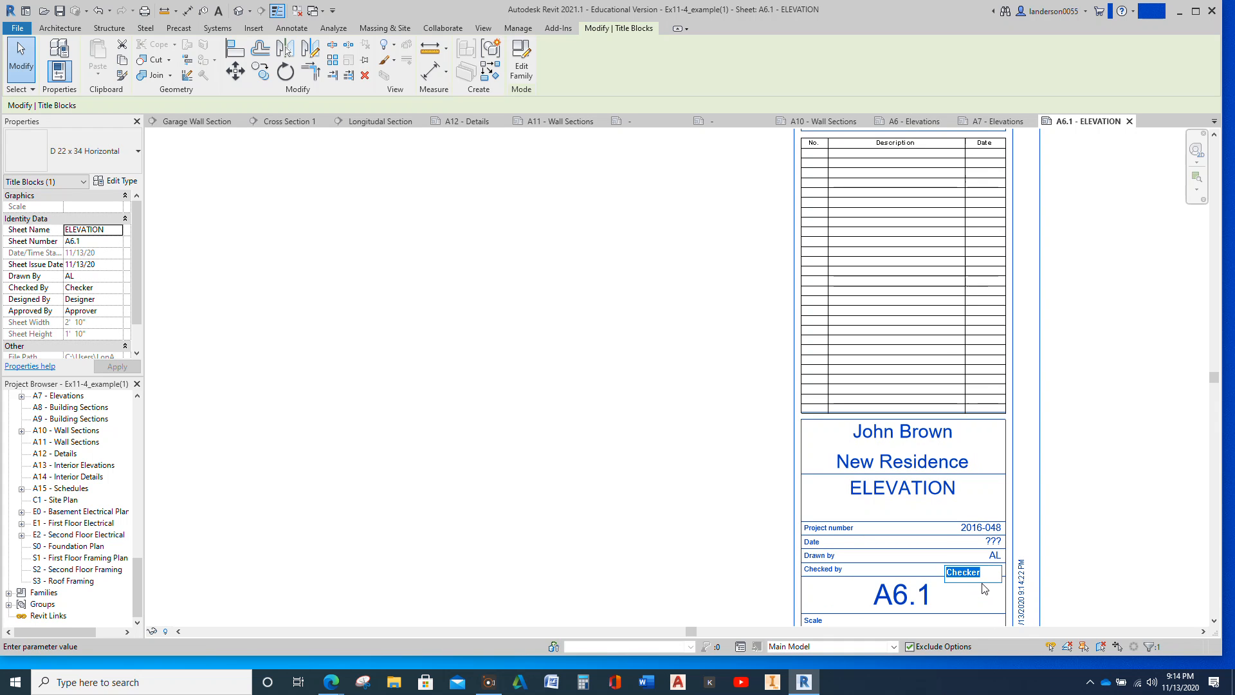
text(LEA)
key(Return)
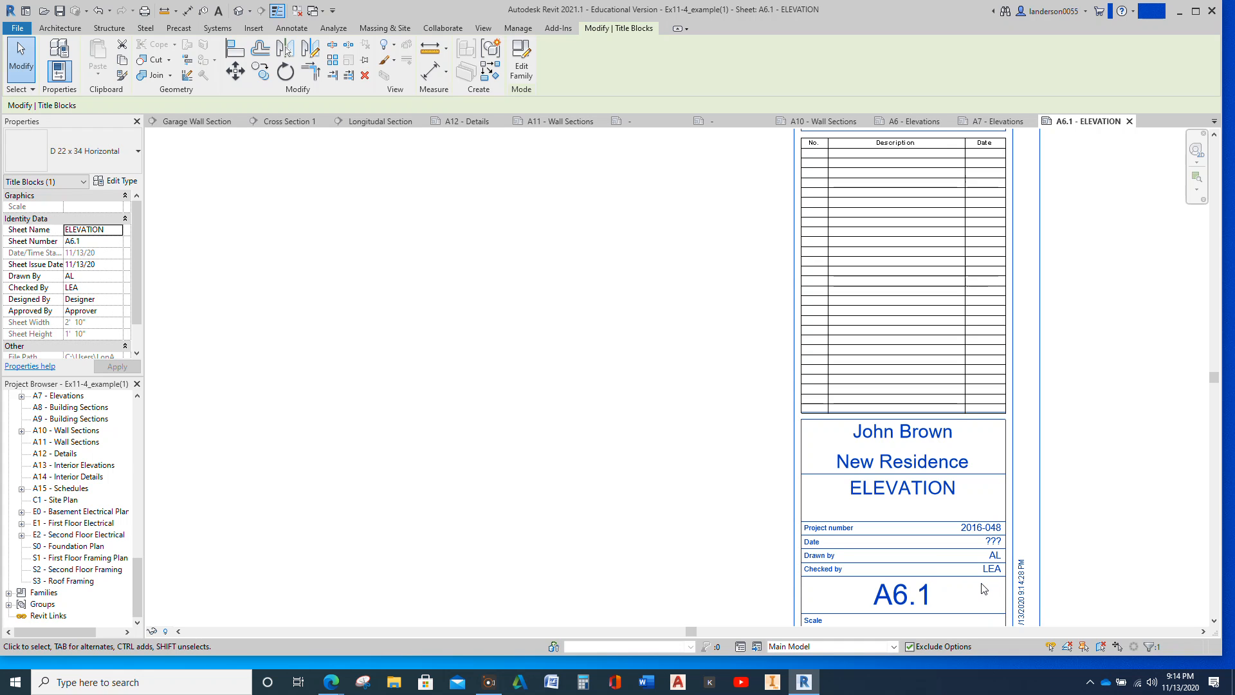
Set the A6.1 title block's project number to CAD-230 and its date to 11/13/2021.
click(977, 529)
text(CAD-230)
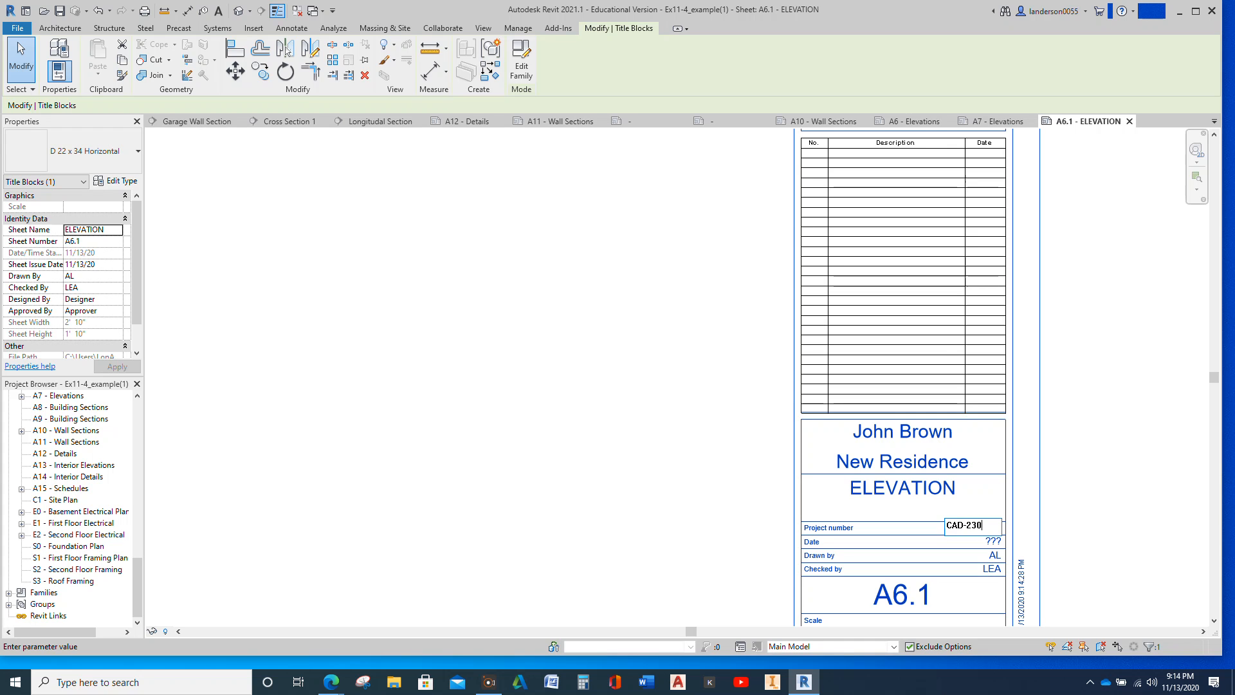
key(Return)
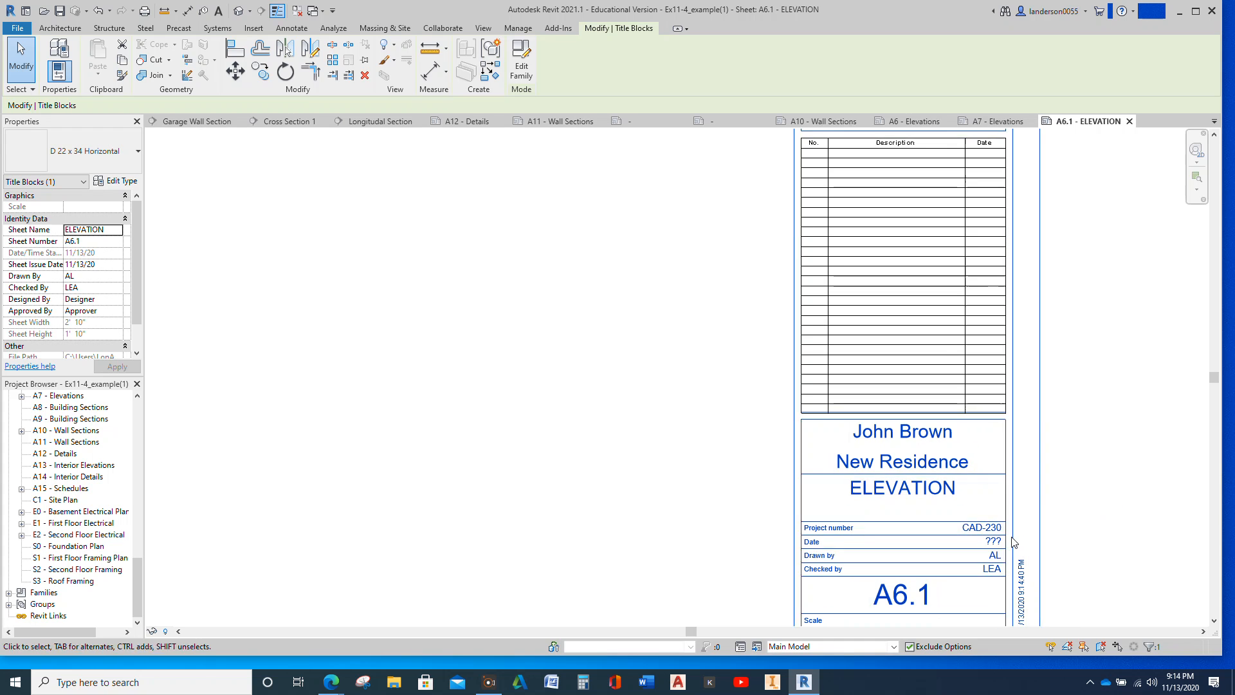
click(993, 542)
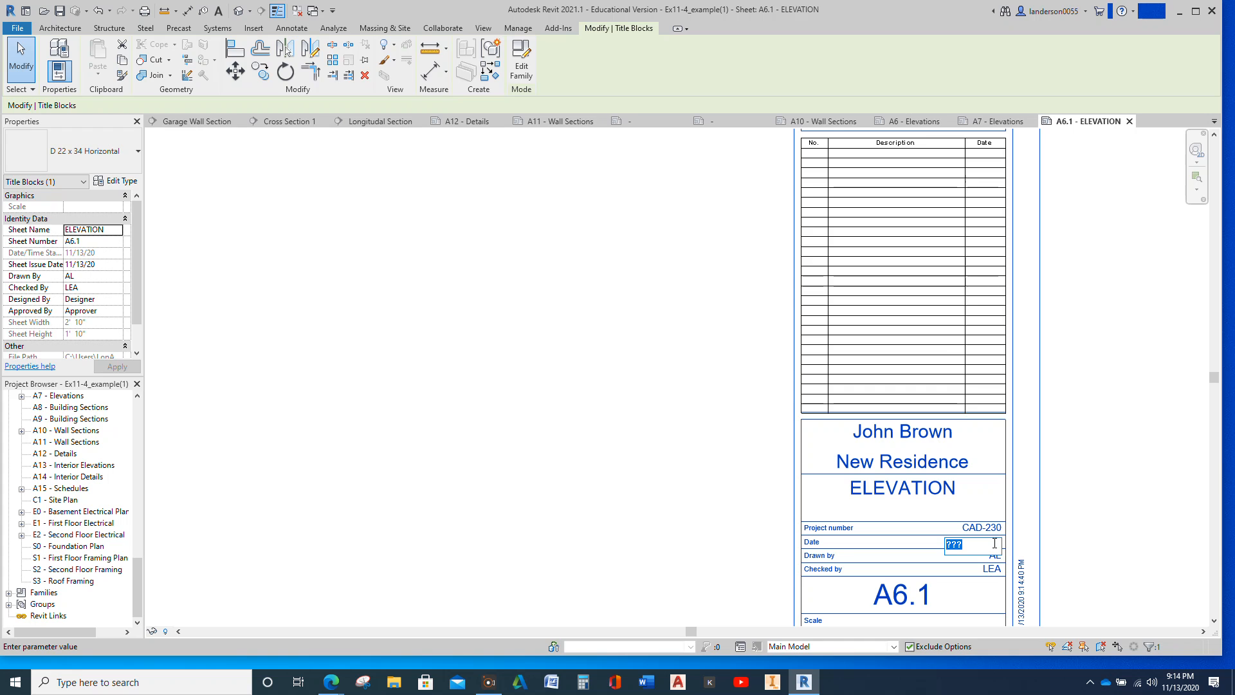
text(11/13/2021)
click(1102, 492)
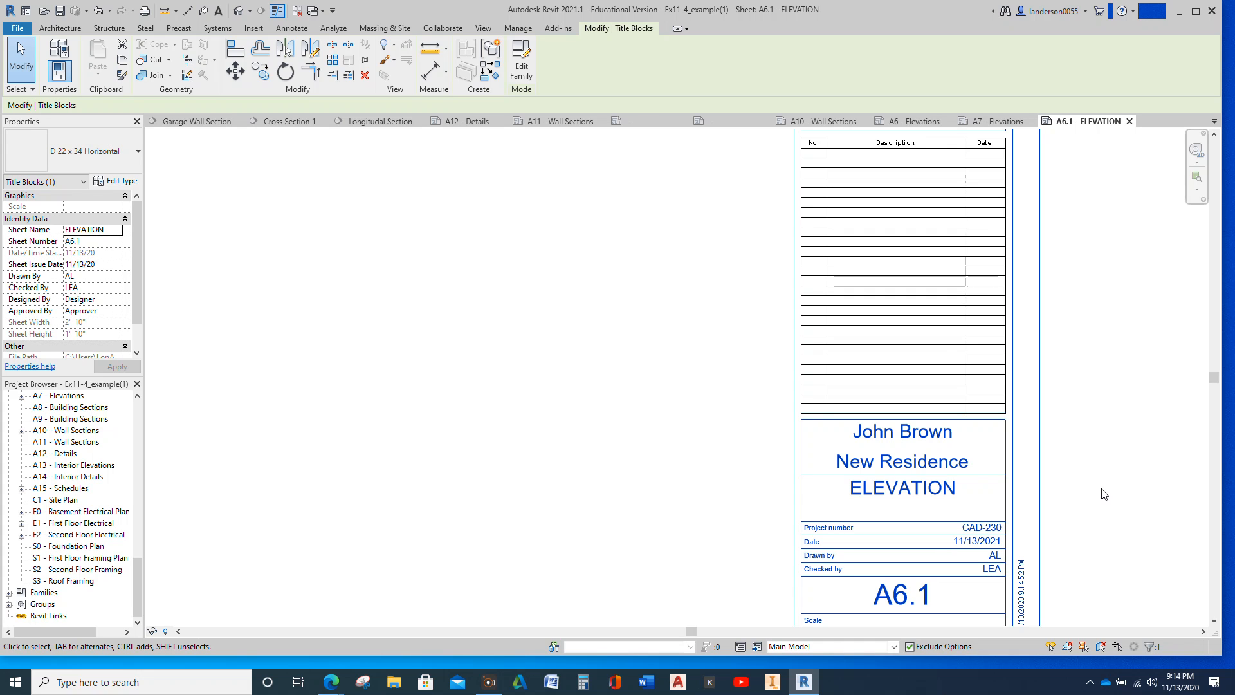
Place the South building elevation on sheet A6.1, centred in the drawing area beside the title block.
scroll(1055, 547, down, 5)
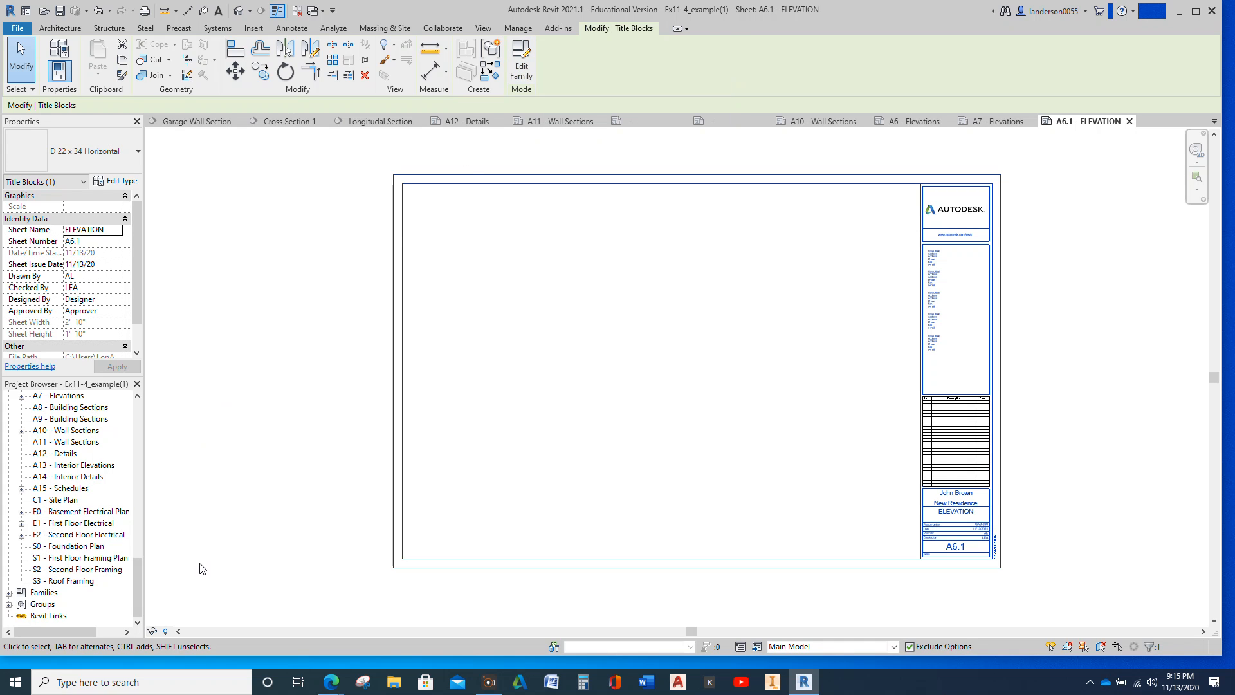
drag(139, 585, 140, 562)
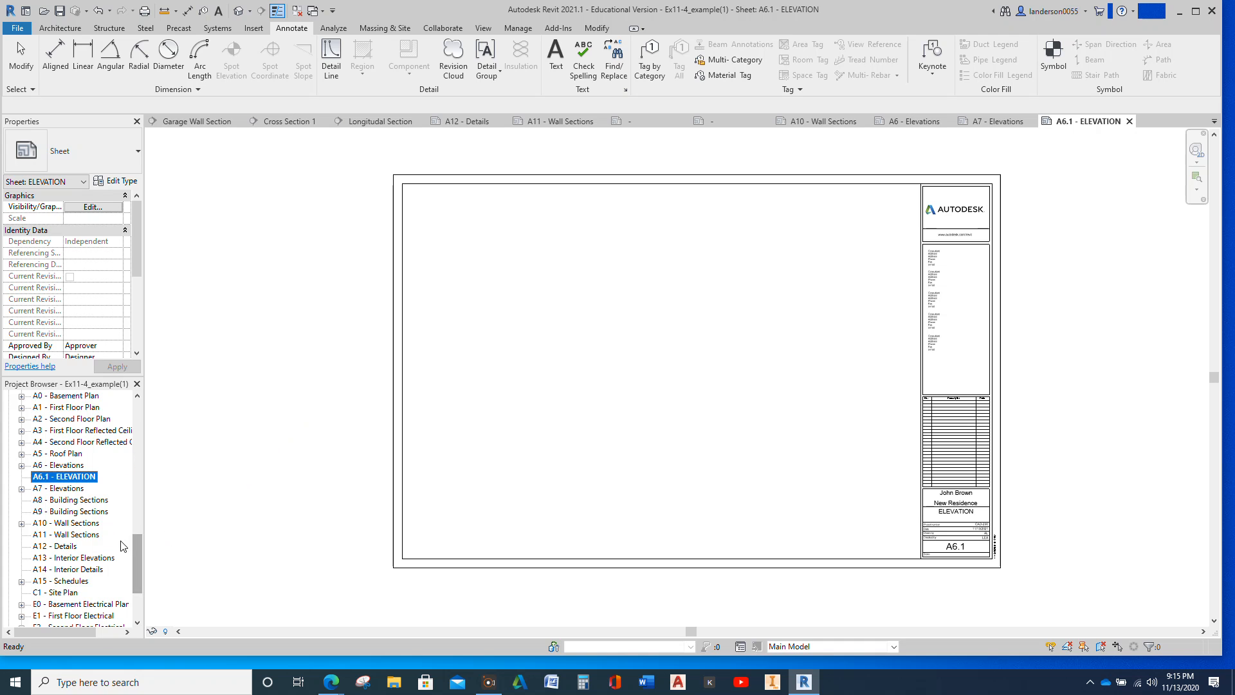
scroll(125, 533, up, 8)
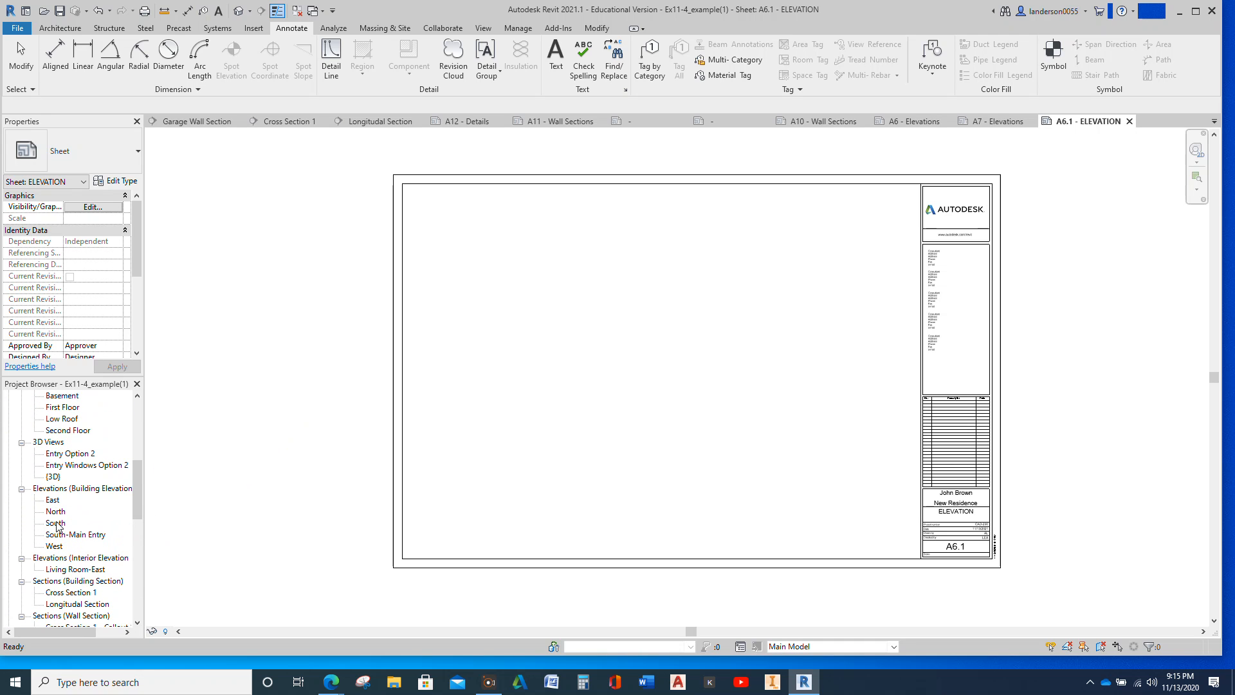
drag(56, 525, 644, 462)
click(665, 385)
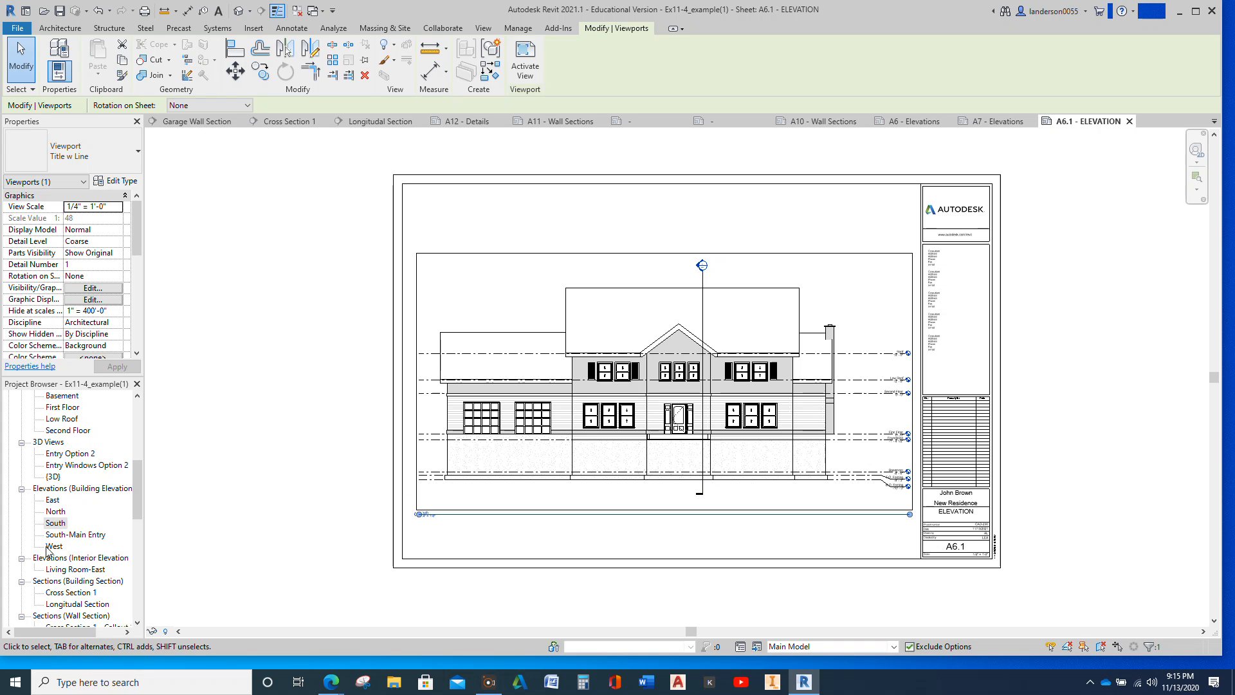
Open sheet A8 - Building Sections and place the Cross Section 1 view beside its title block.
drag(137, 511, 150, 586)
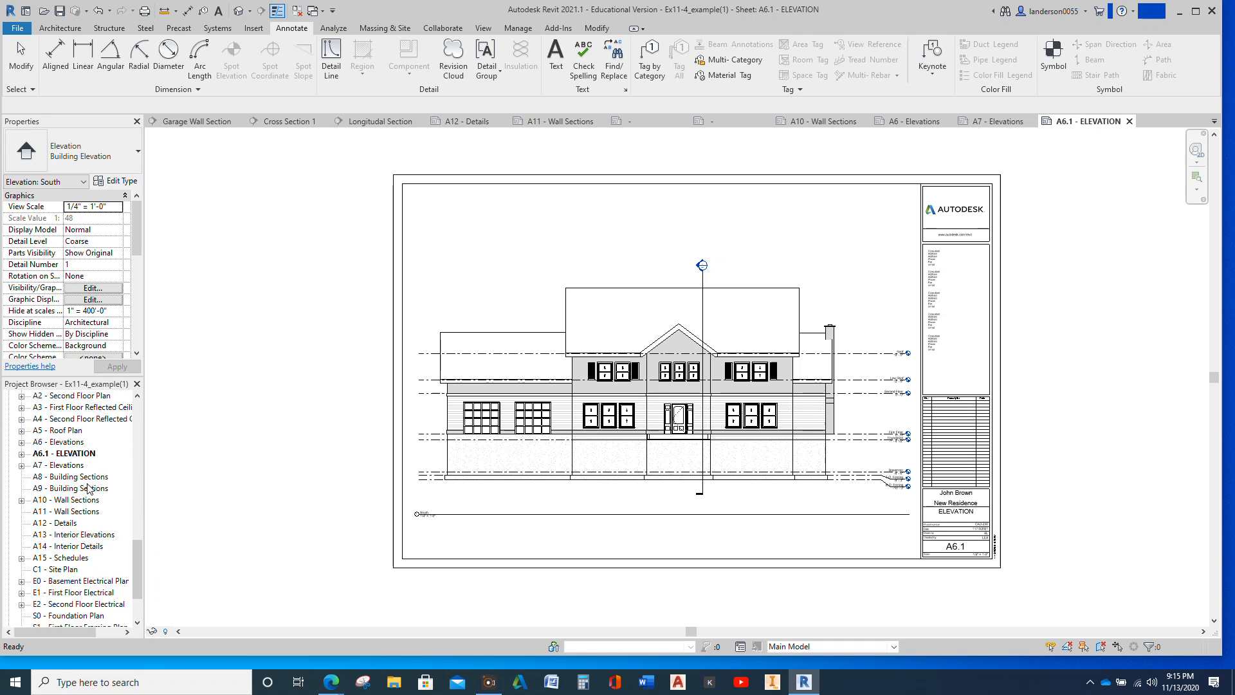
double_click(95, 482)
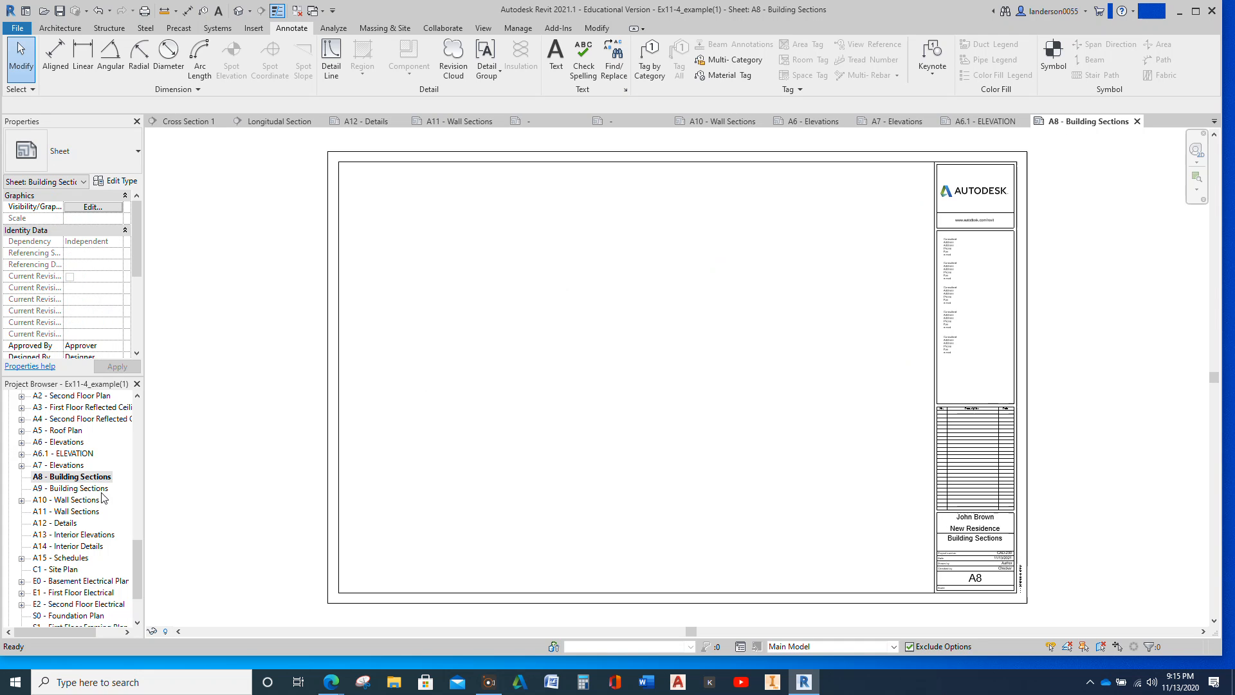
drag(141, 569, 706, 421)
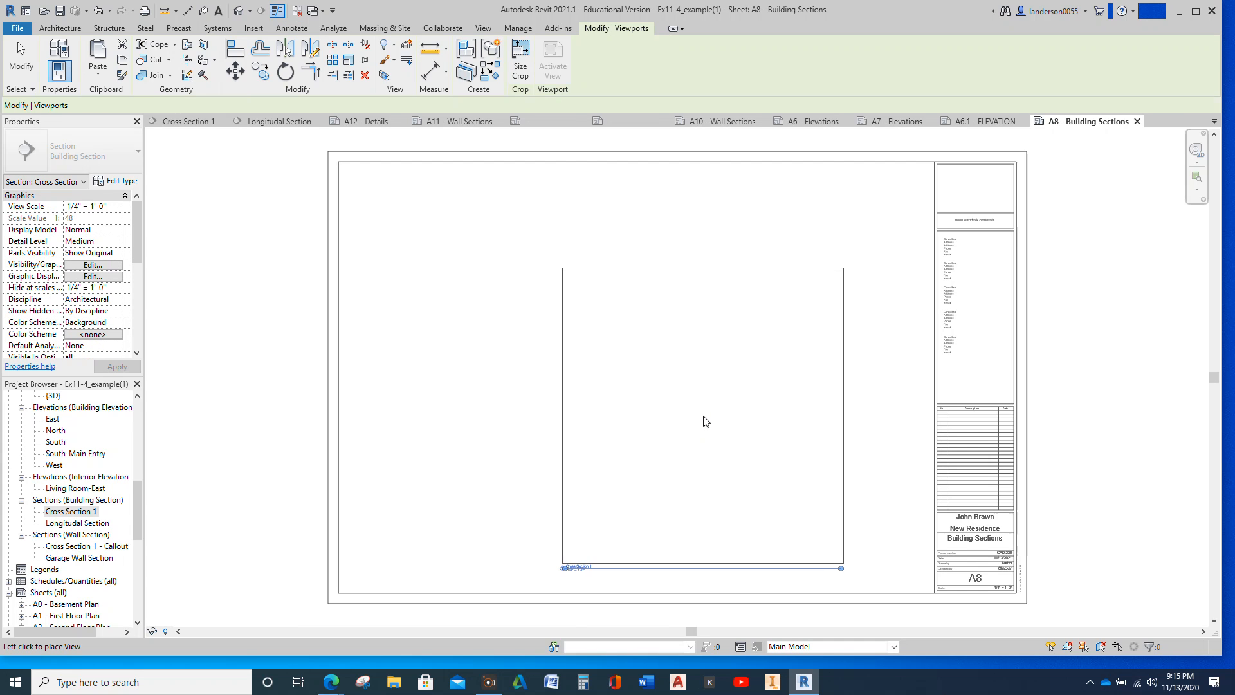
click(776, 357)
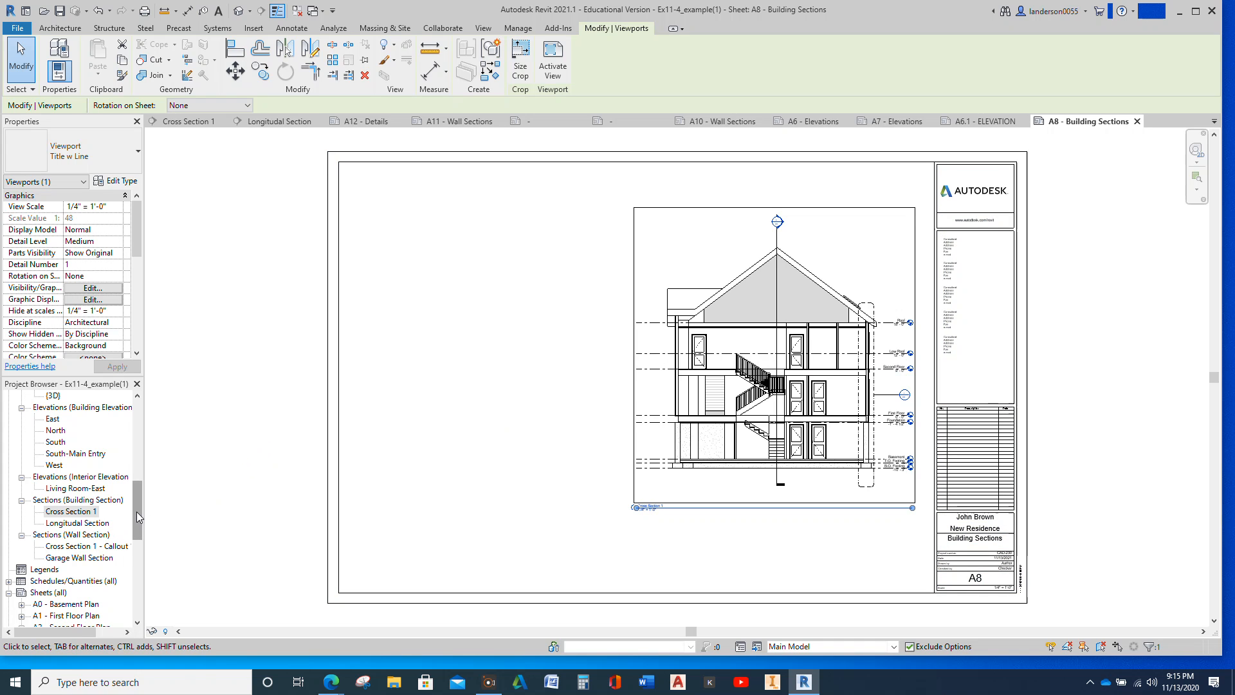
Open sheet A9 - Building Sections and place the Longitudal Section view in the middle of its drawing area.
drag(140, 509, 146, 554)
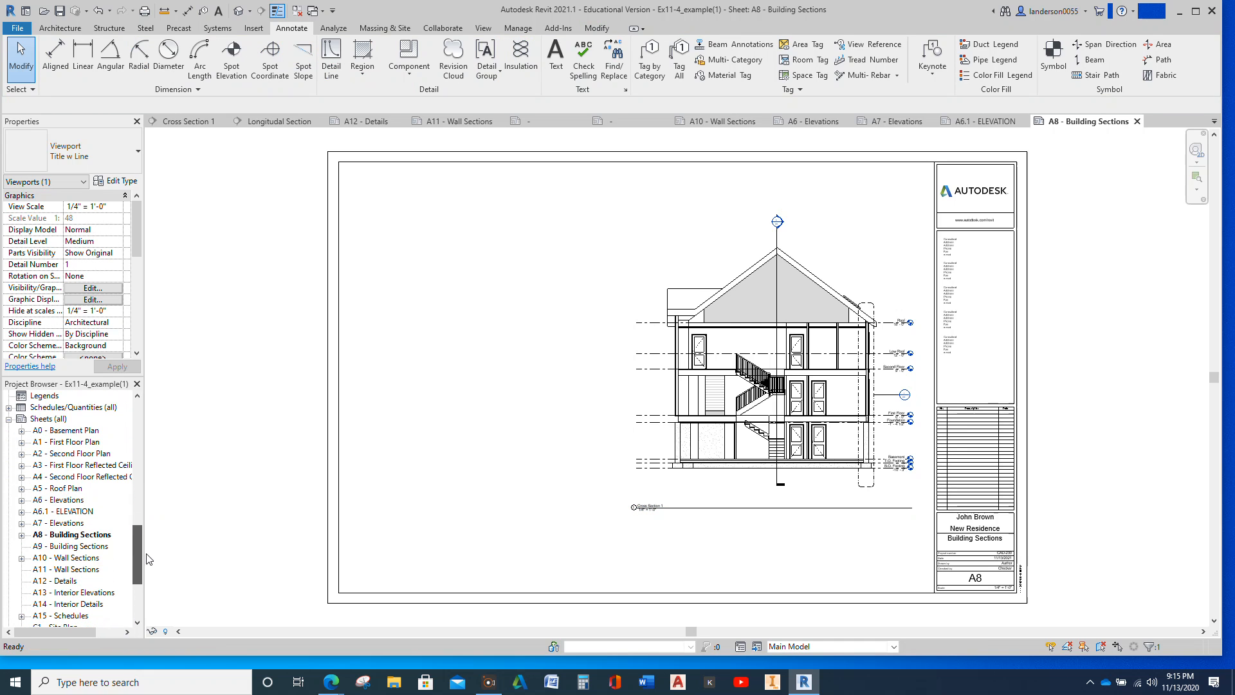
click(88, 546)
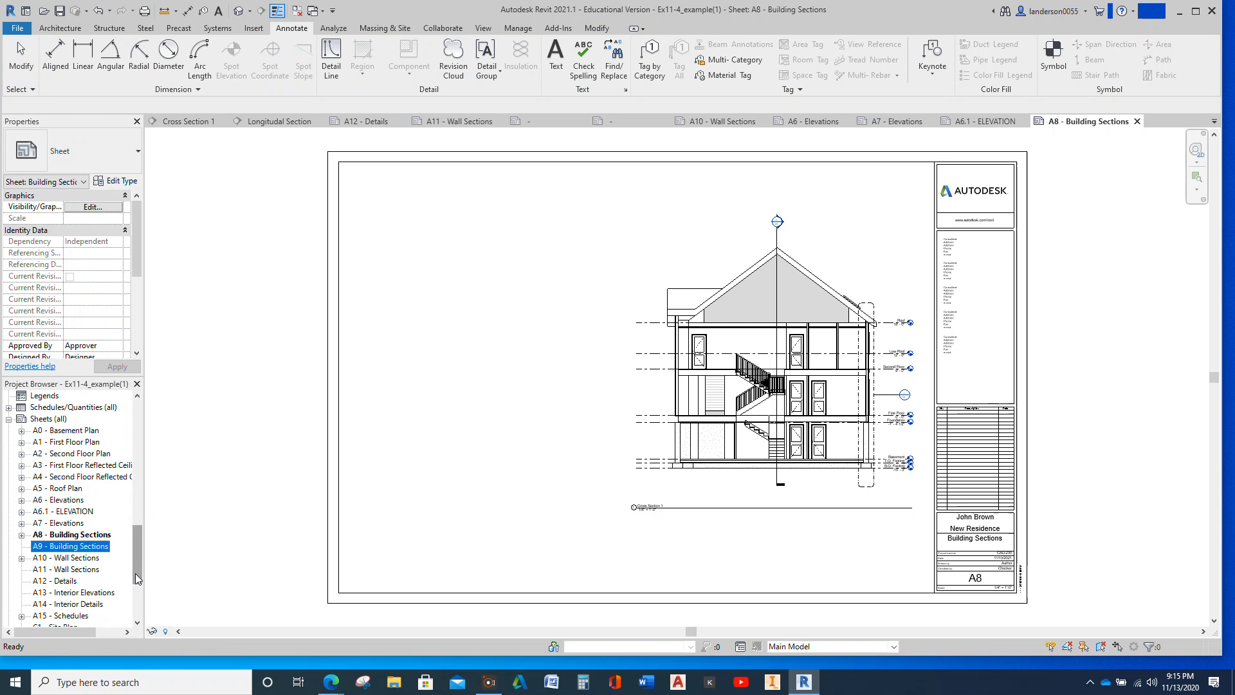
double_click(98, 549)
drag(137, 569, 740, 472)
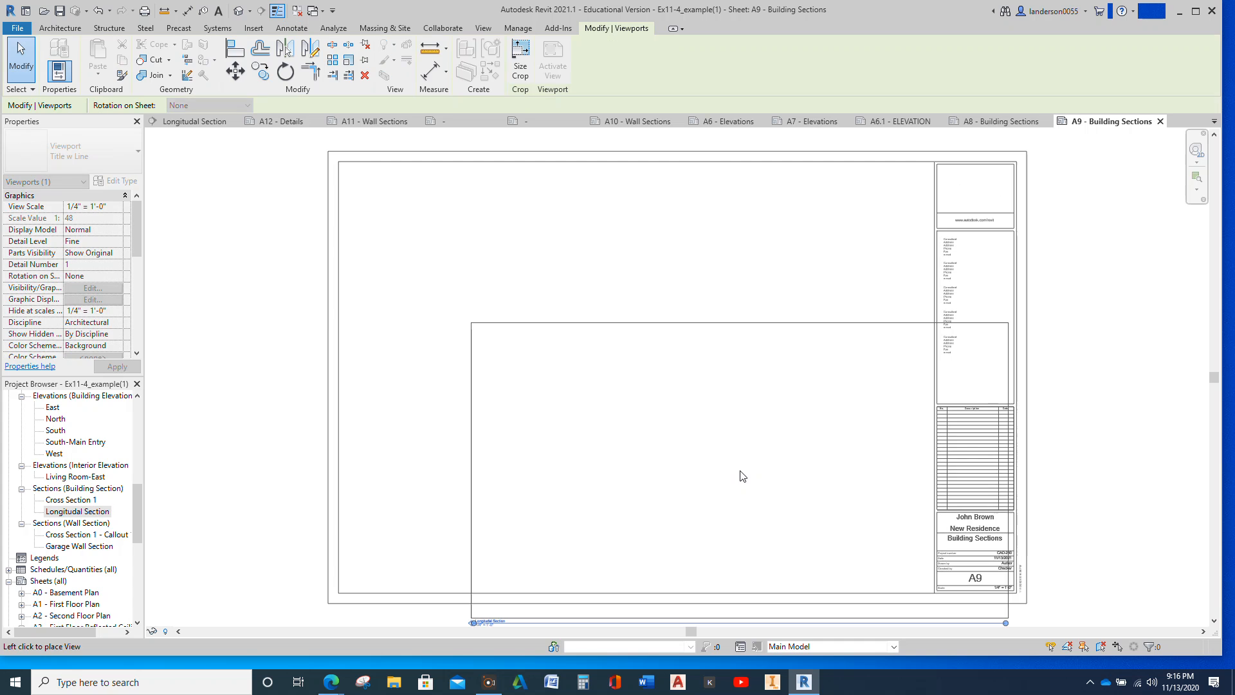
click(650, 377)
key(Escape)
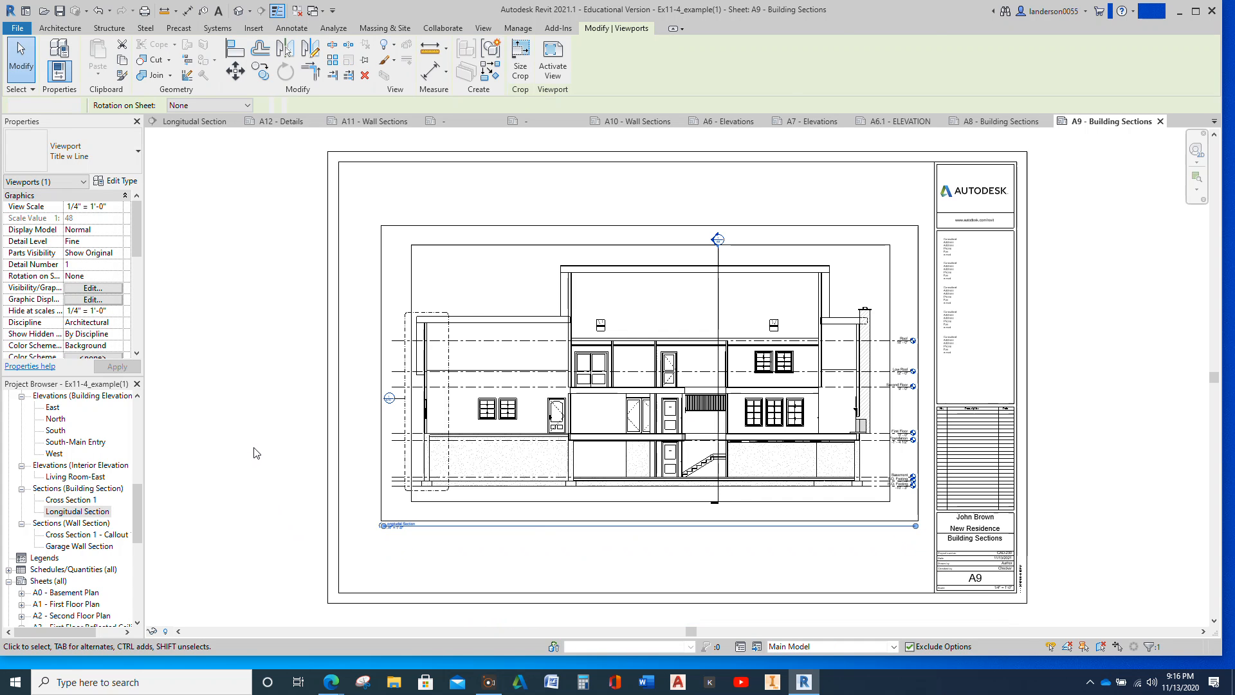
Turn off crop region visibility for the Longitudal Section viewport on sheet A9.
click(452, 279)
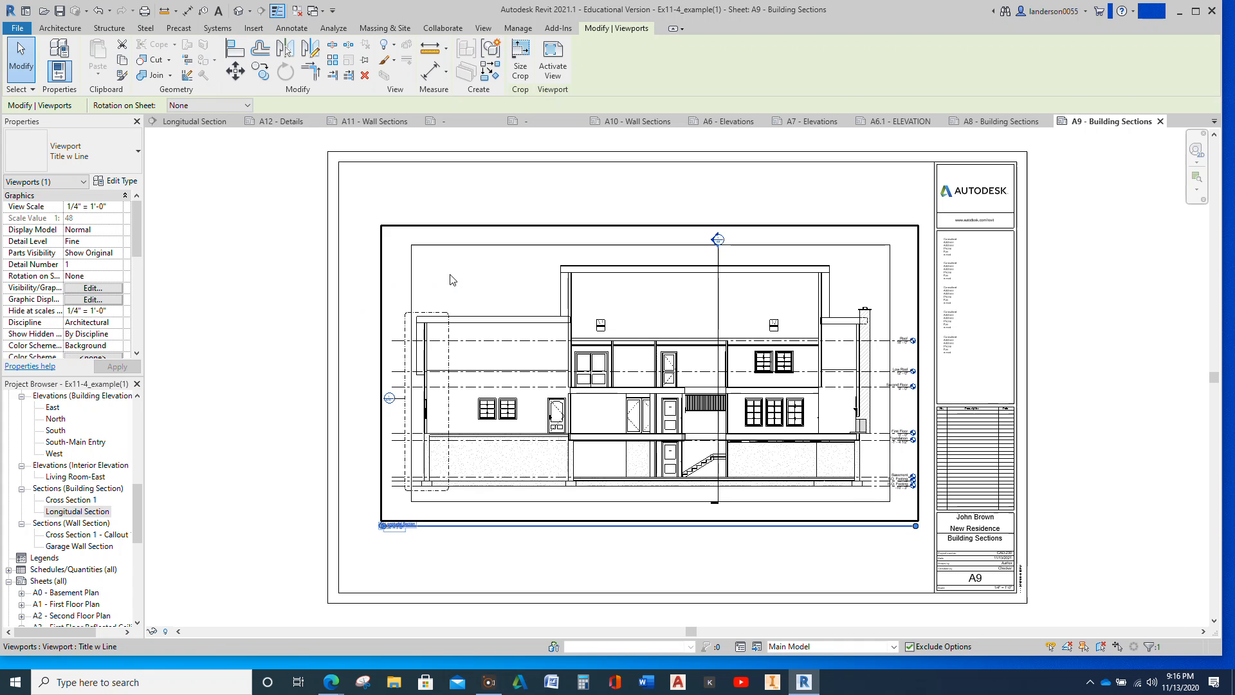
scroll(96, 270, down, 4)
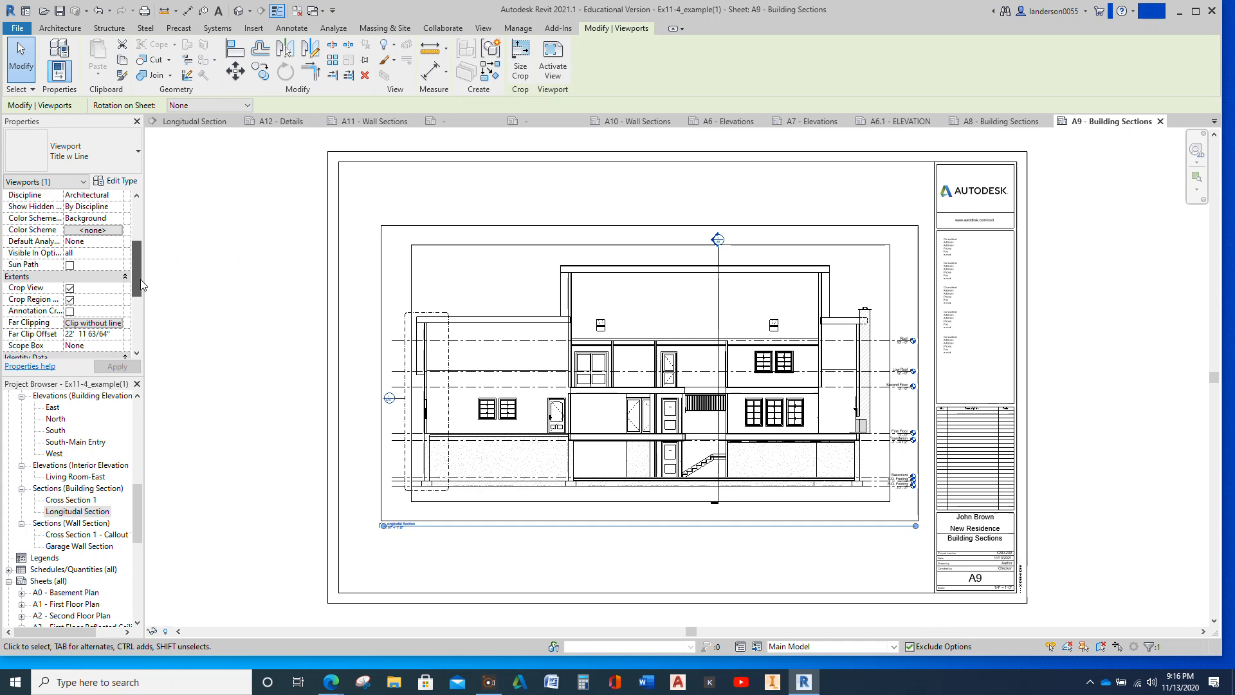
click(69, 288)
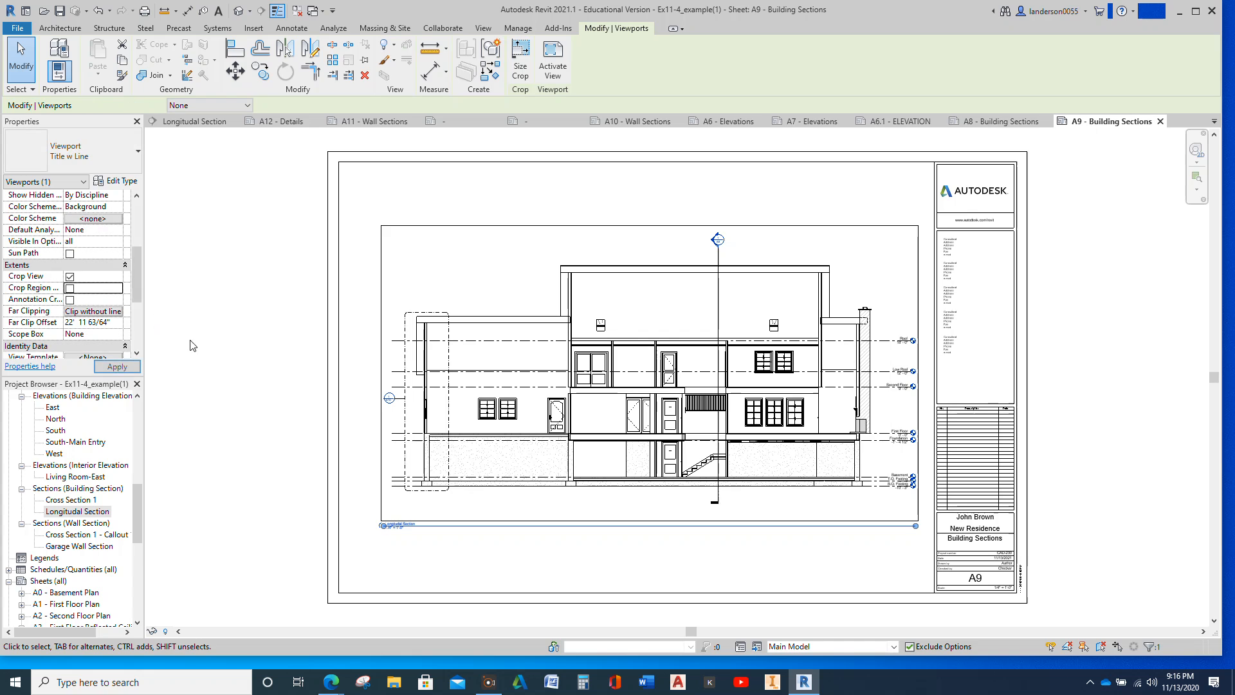
click(234, 363)
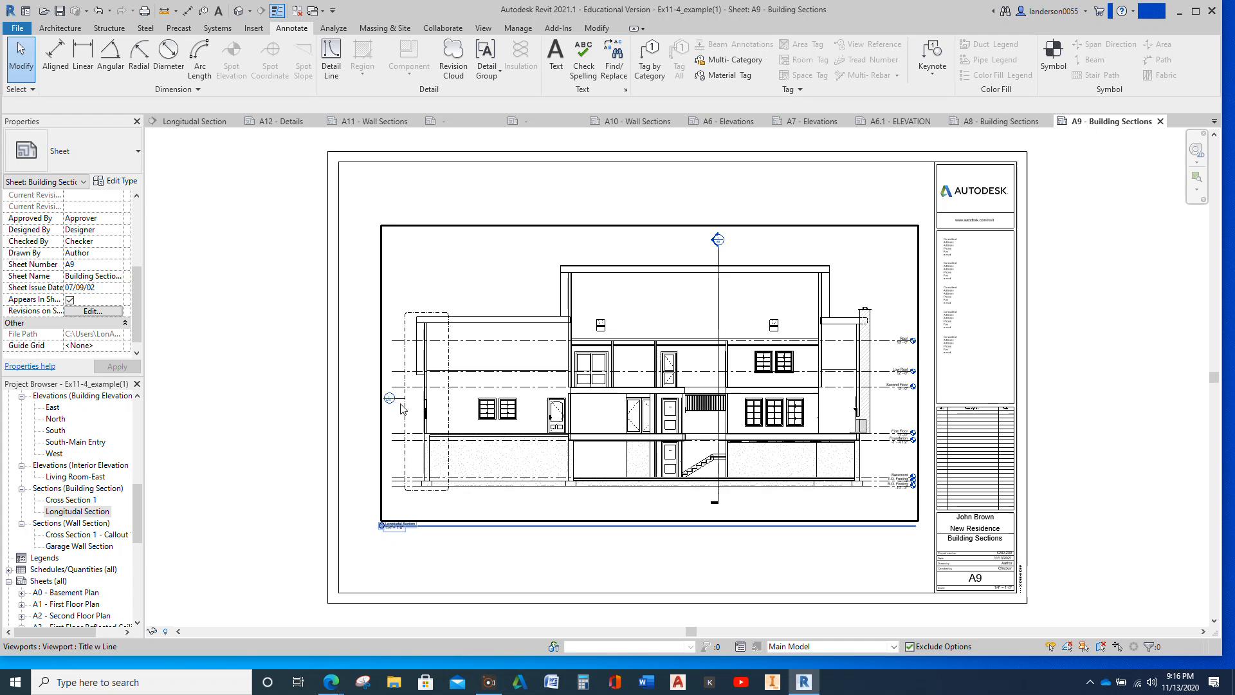
Open sheet A1 - First Floor Plan and examine the sheet references in its section and elevation markers.
scroll(400, 410, up, 5)
scroll(396, 409, down, 4)
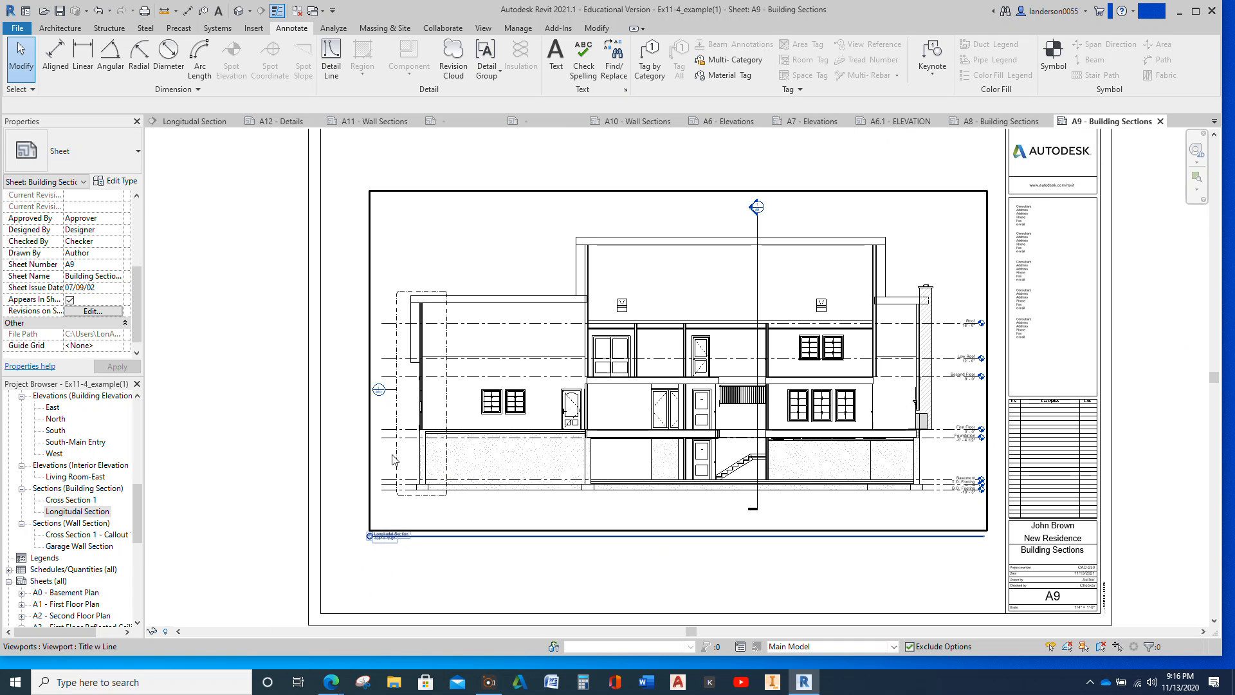
click(89, 511)
scroll(81, 534, down, 3)
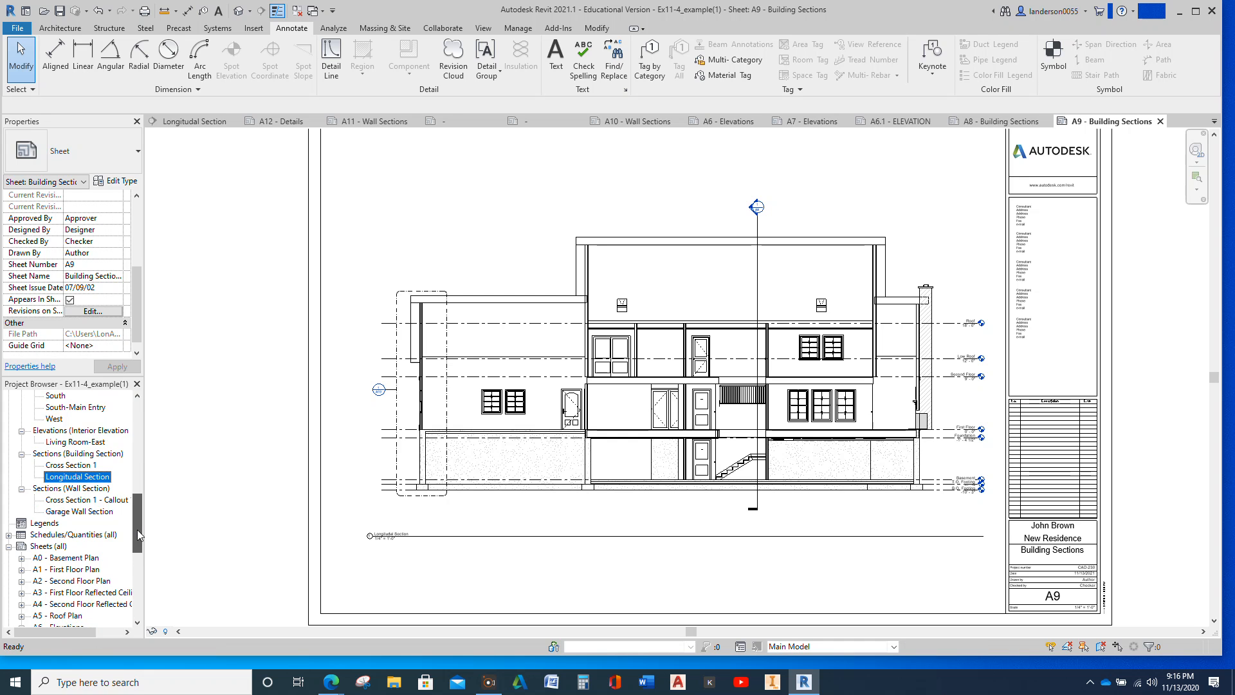
double_click(76, 523)
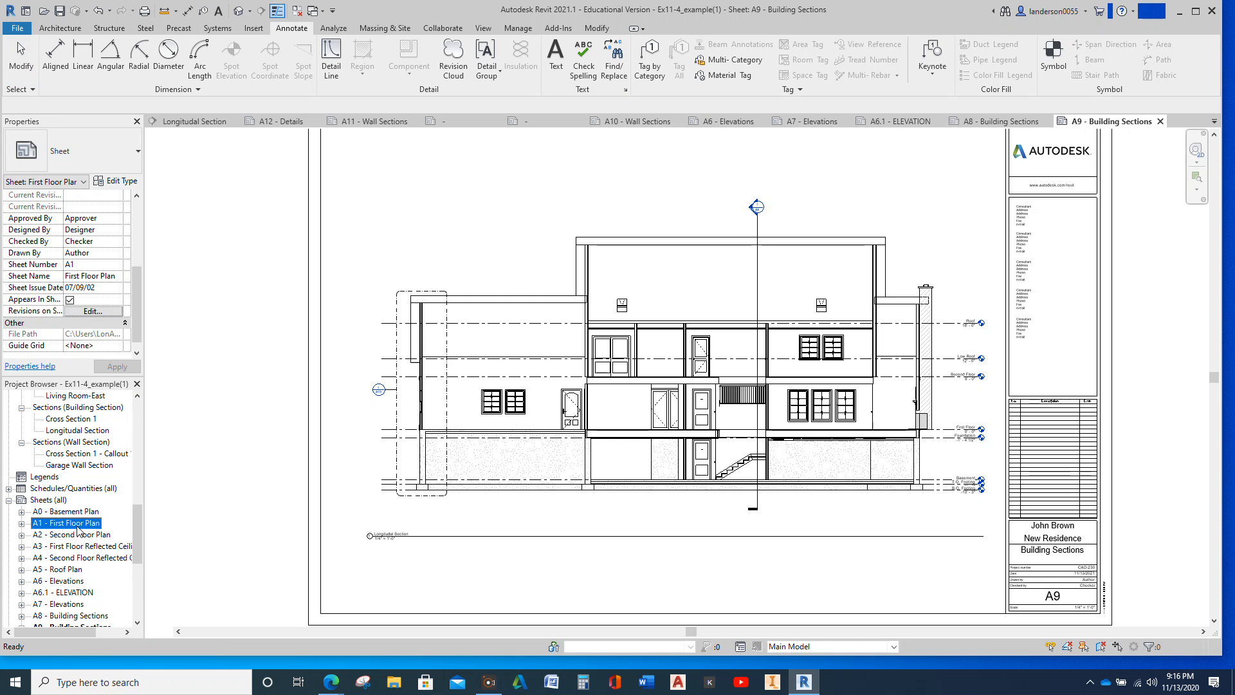
scroll(398, 439, up, 5)
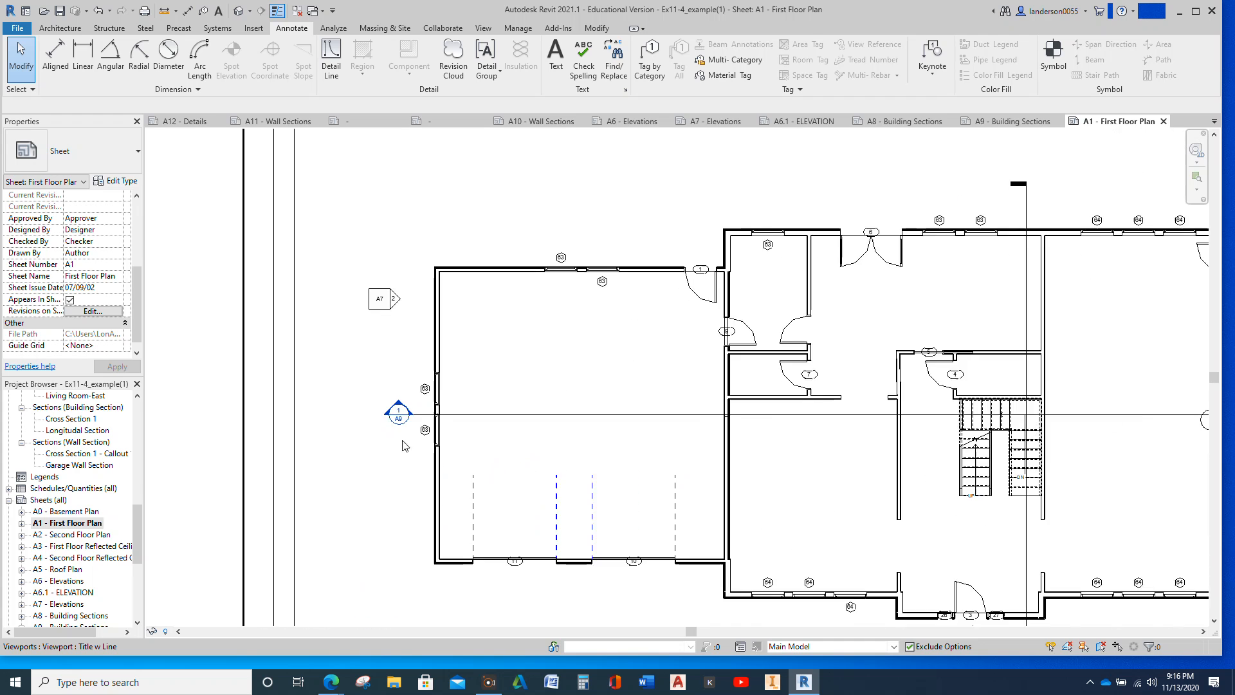
scroll(397, 438, down, 5)
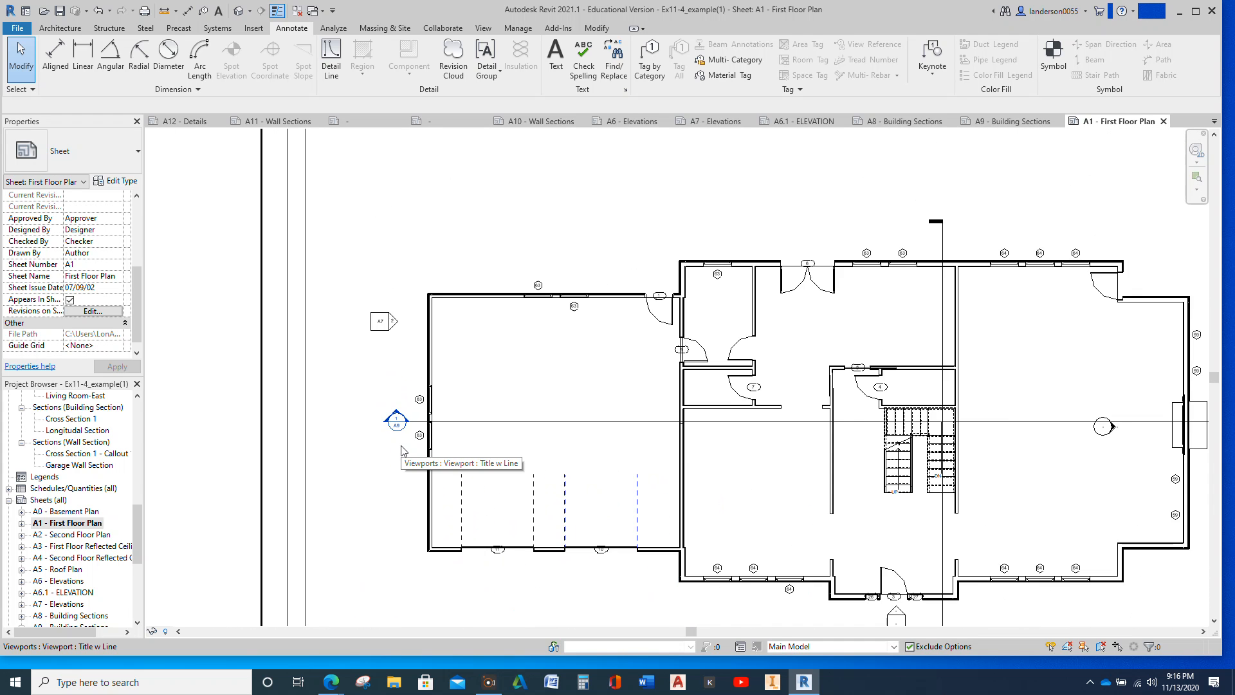
scroll(707, 561, up, 5)
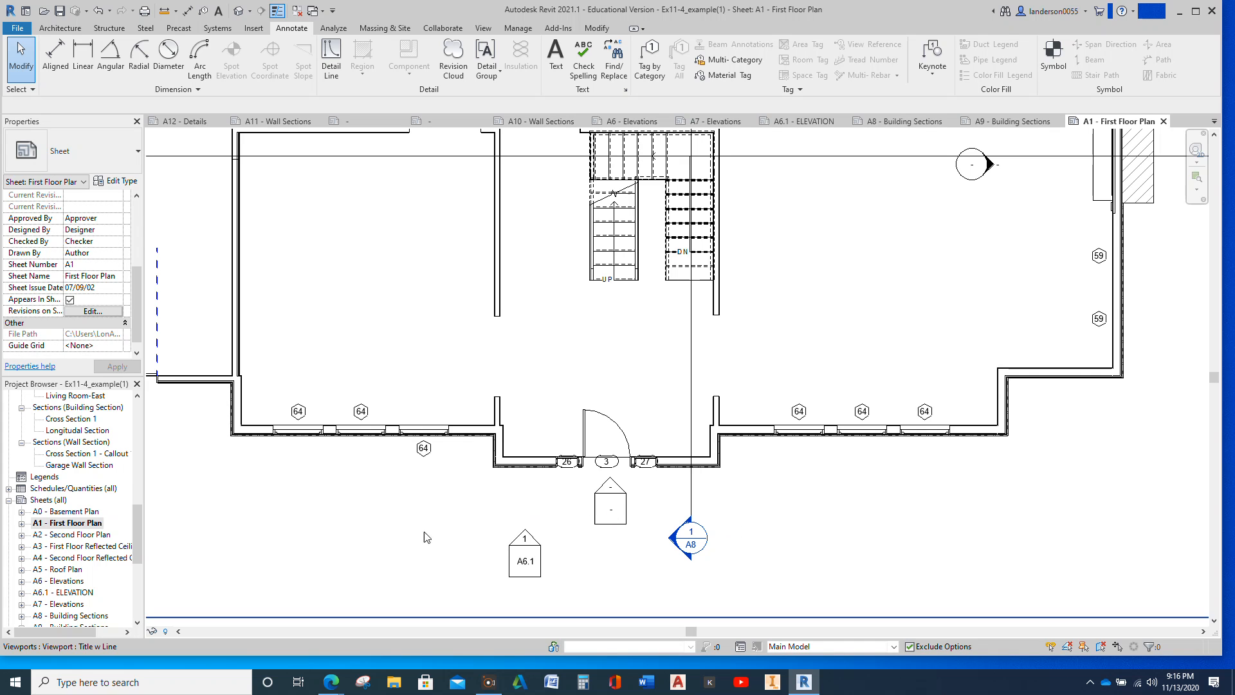
Look through the project's lists of sheets, sections, elevations and floor plans.
drag(139, 544, 143, 577)
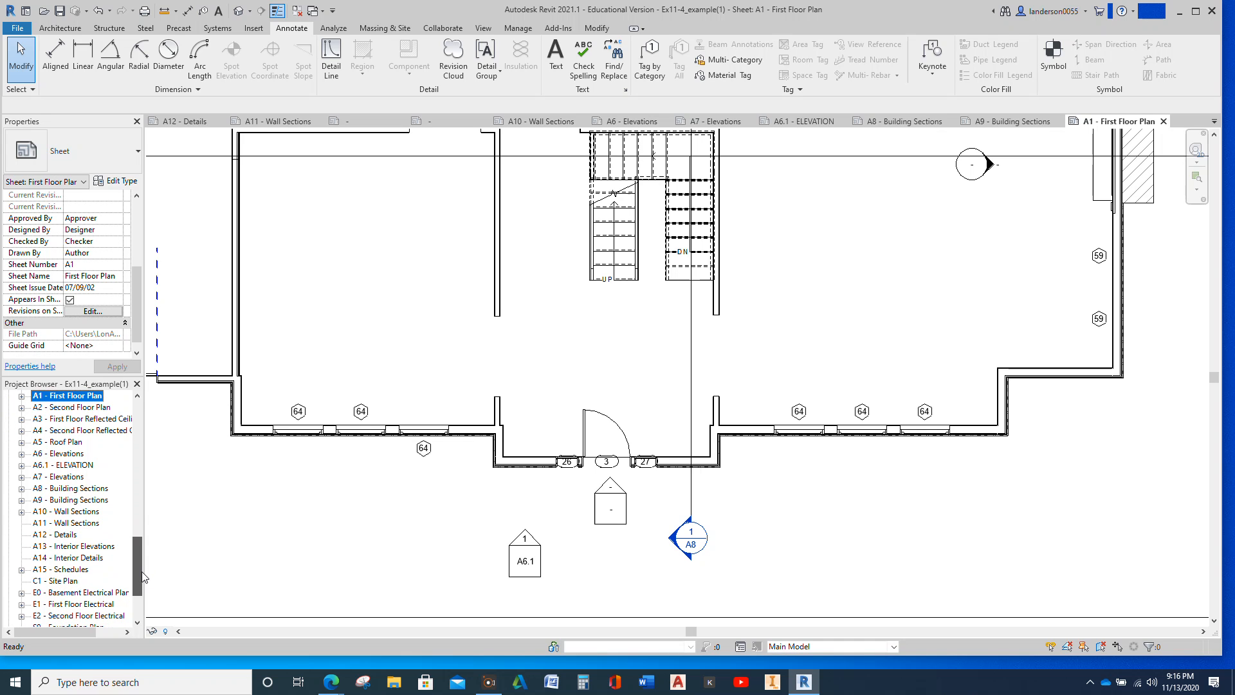
mouse_move(143, 576)
mouse_down()
mouse_move(144, 596)
mouse_move(144, 555)
mouse_up()
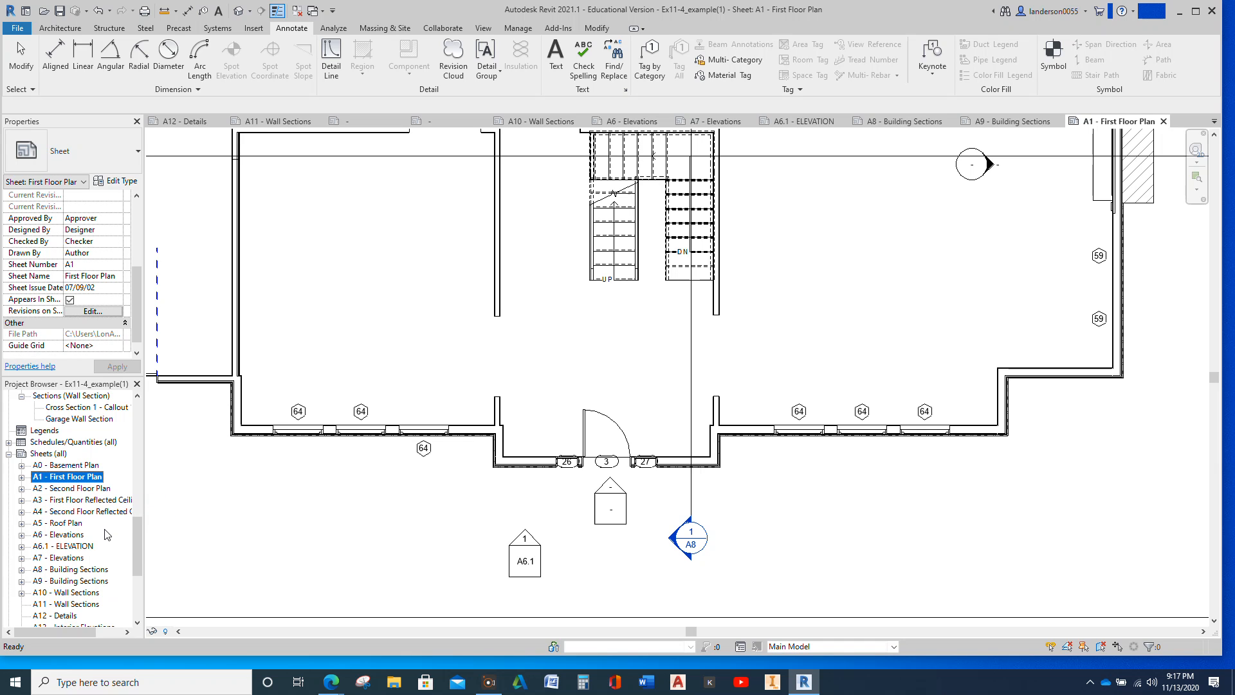
scroll(107, 534, down, 3)
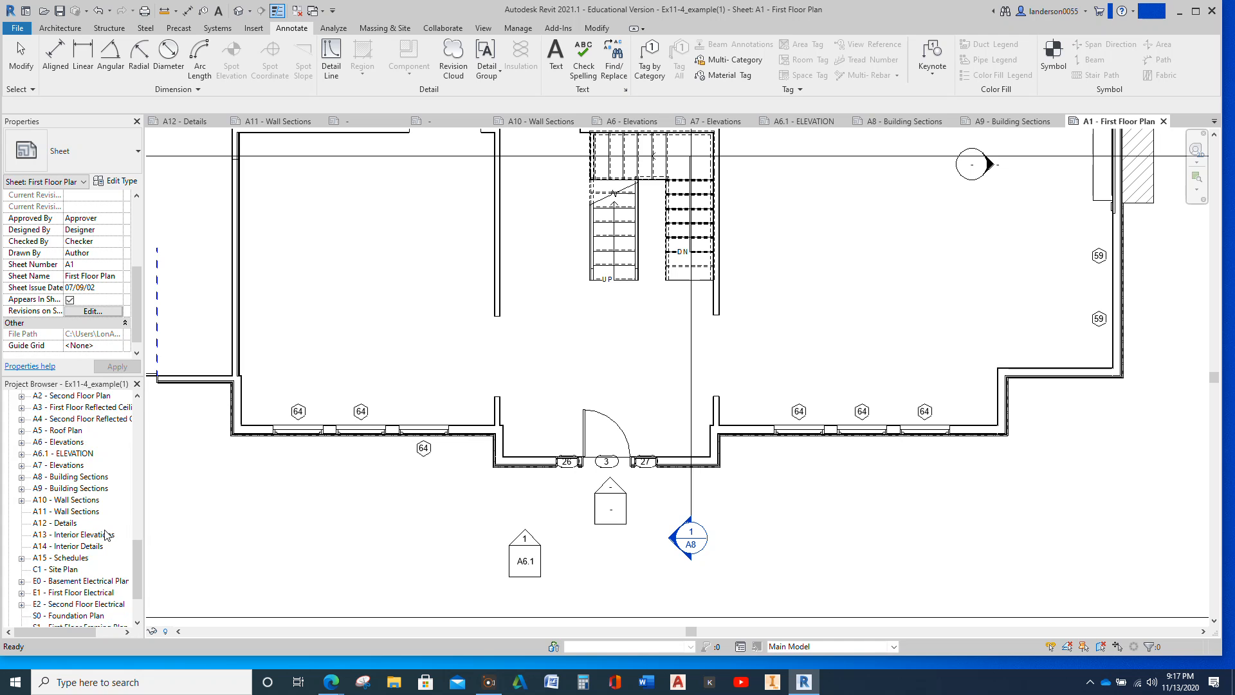
scroll(106, 534, up, 3)
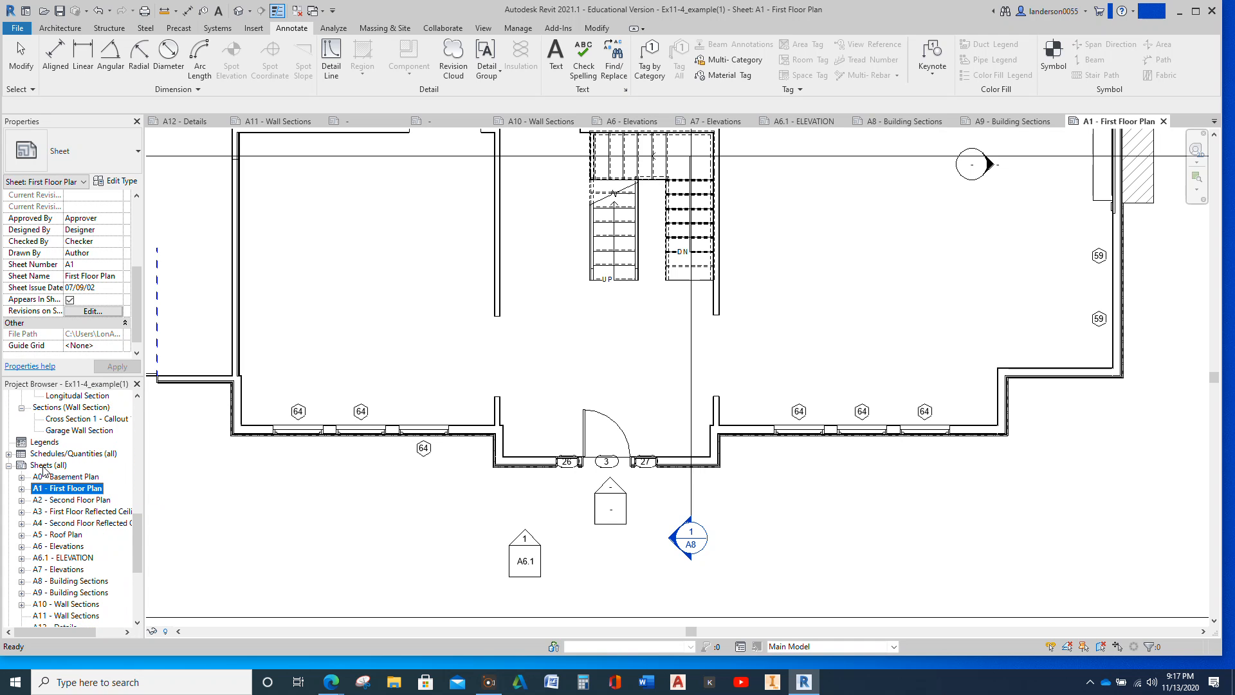
drag(138, 559, 145, 521)
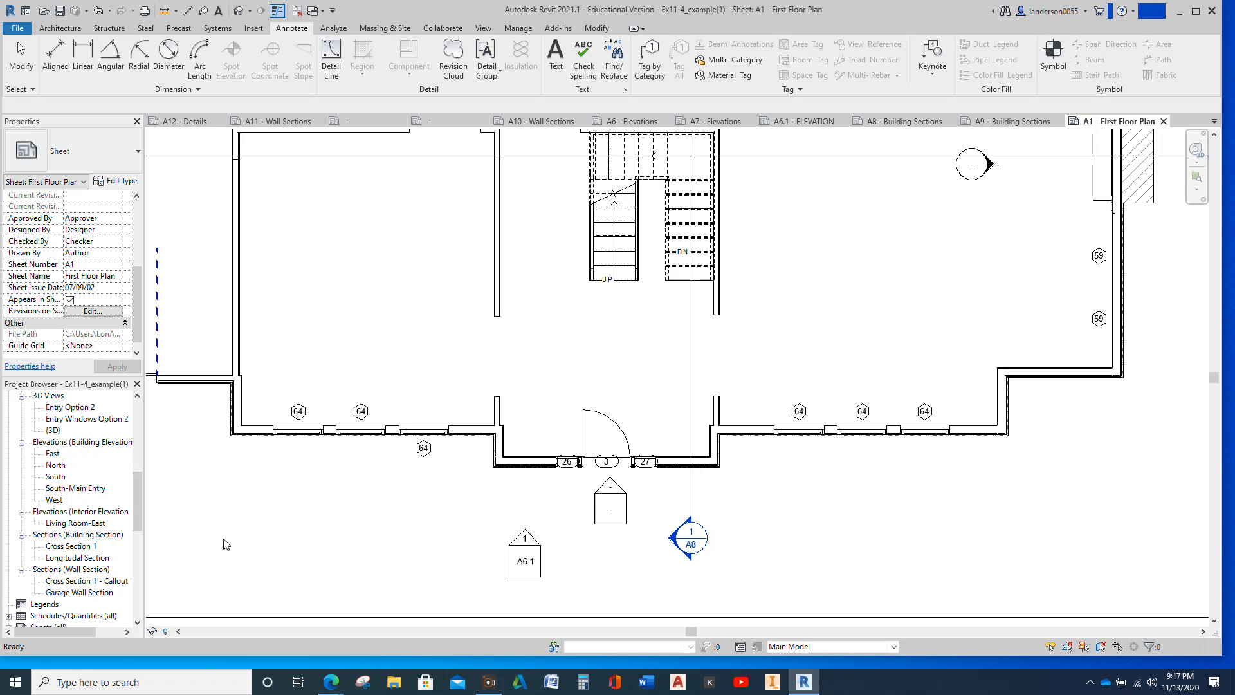
drag(138, 506, 167, 431)
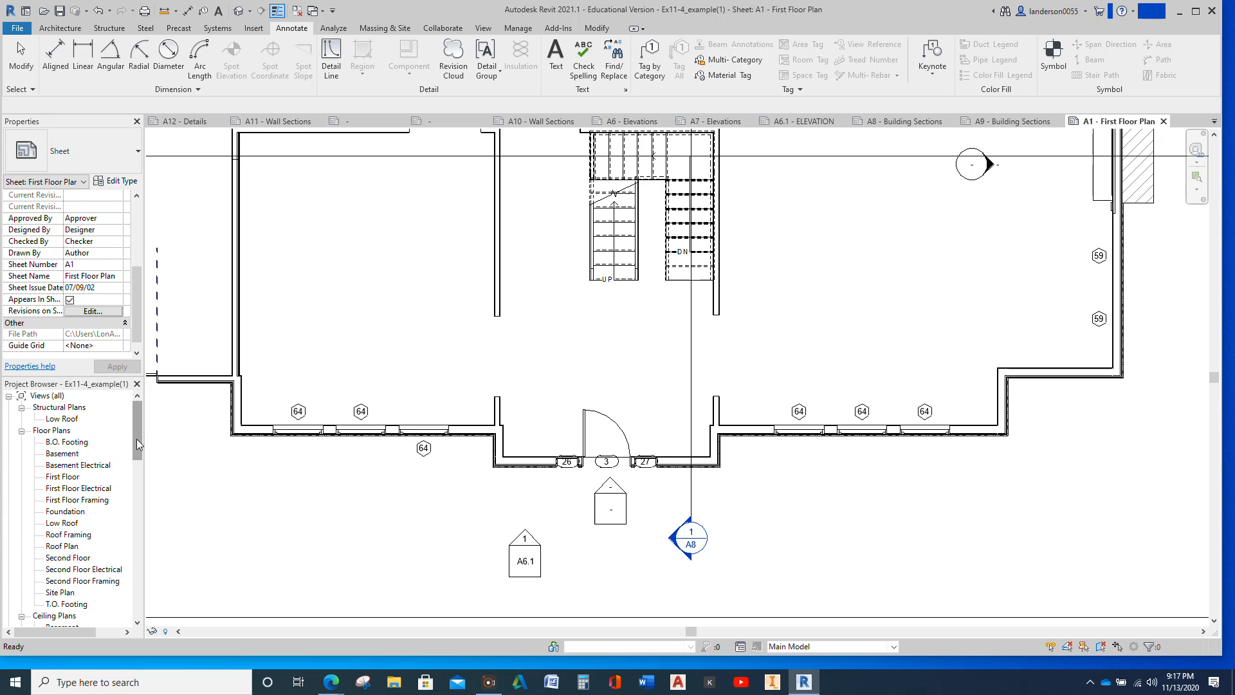
Open the A11 - Wall Sections sheet.
drag(136, 438, 149, 586)
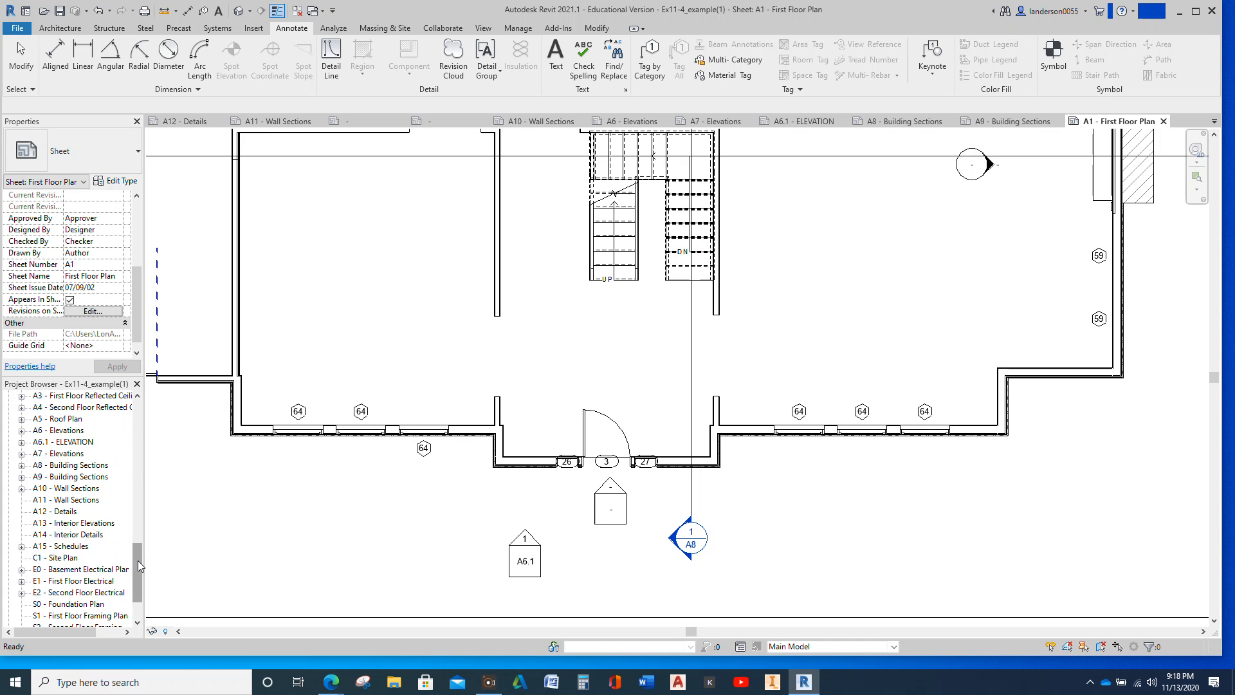
drag(139, 565, 139, 570)
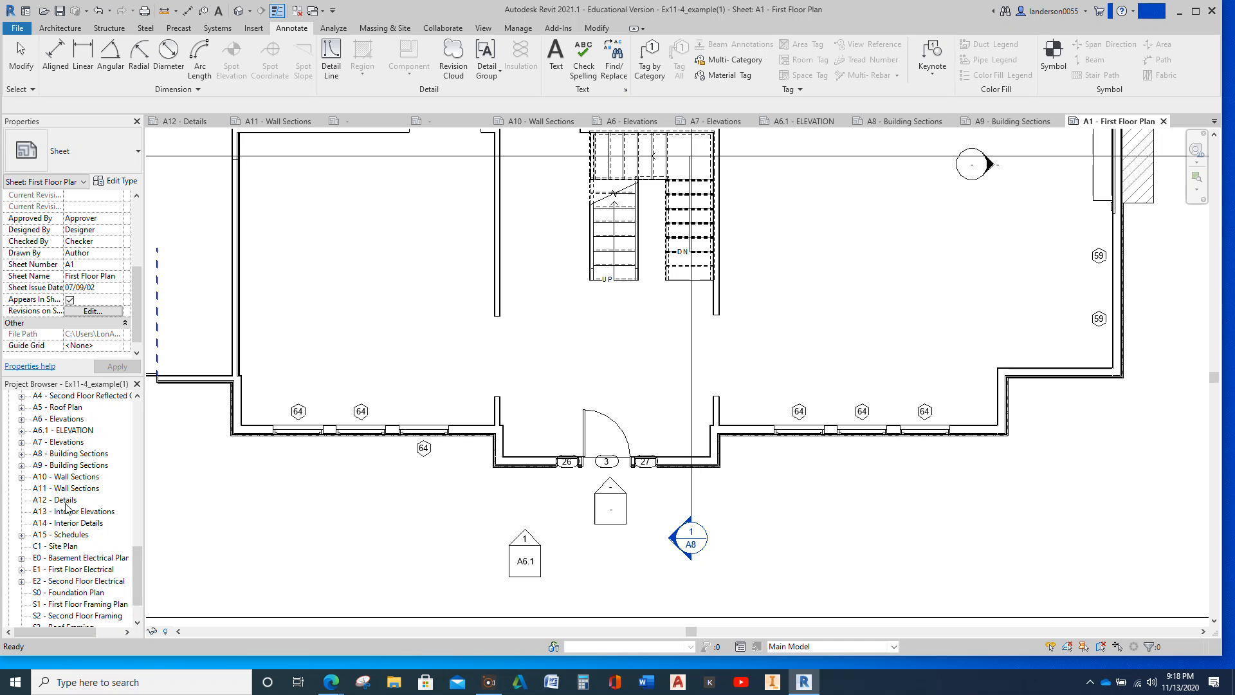
double_click(64, 490)
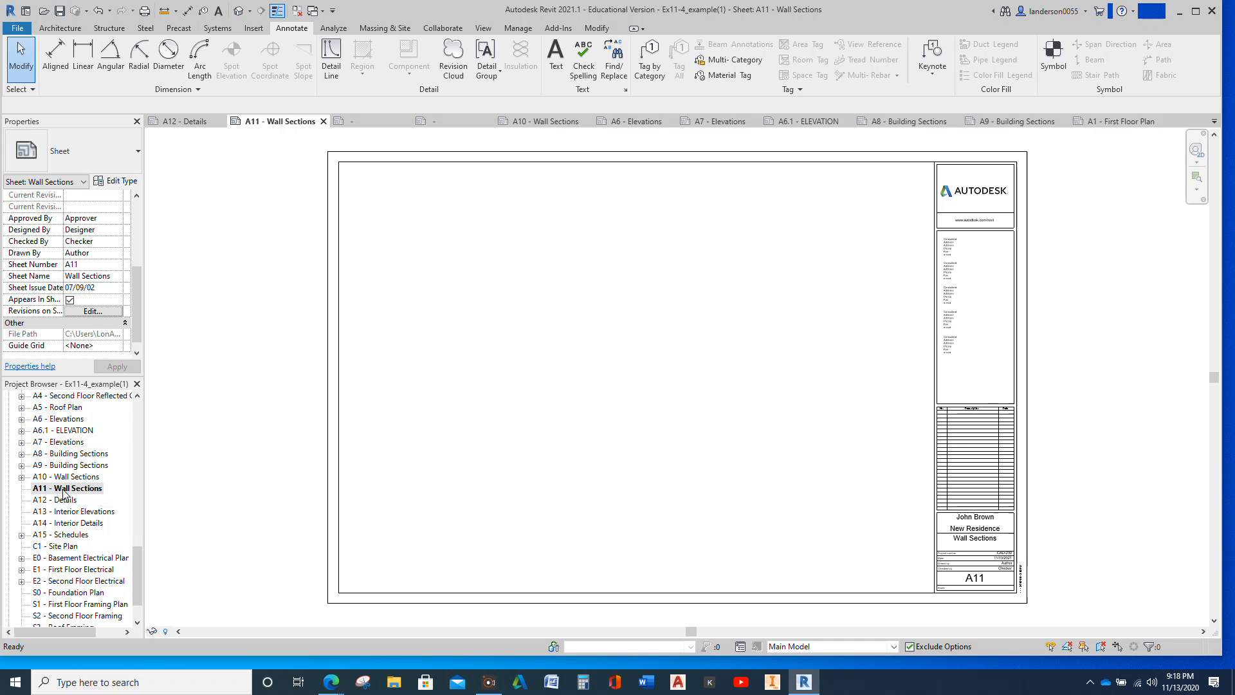
Look through the project's list of sheets and open the A12 - Details sheet.
scroll(65, 494, up, 1)
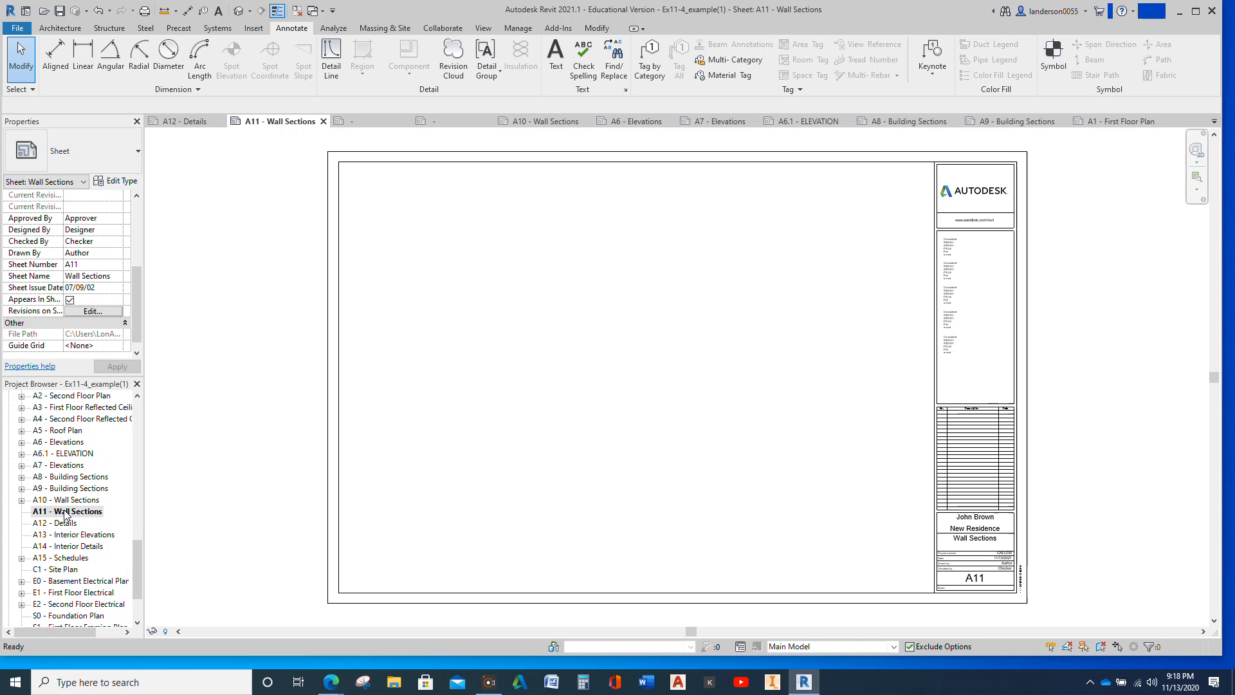
scroll(66, 515, up, 1)
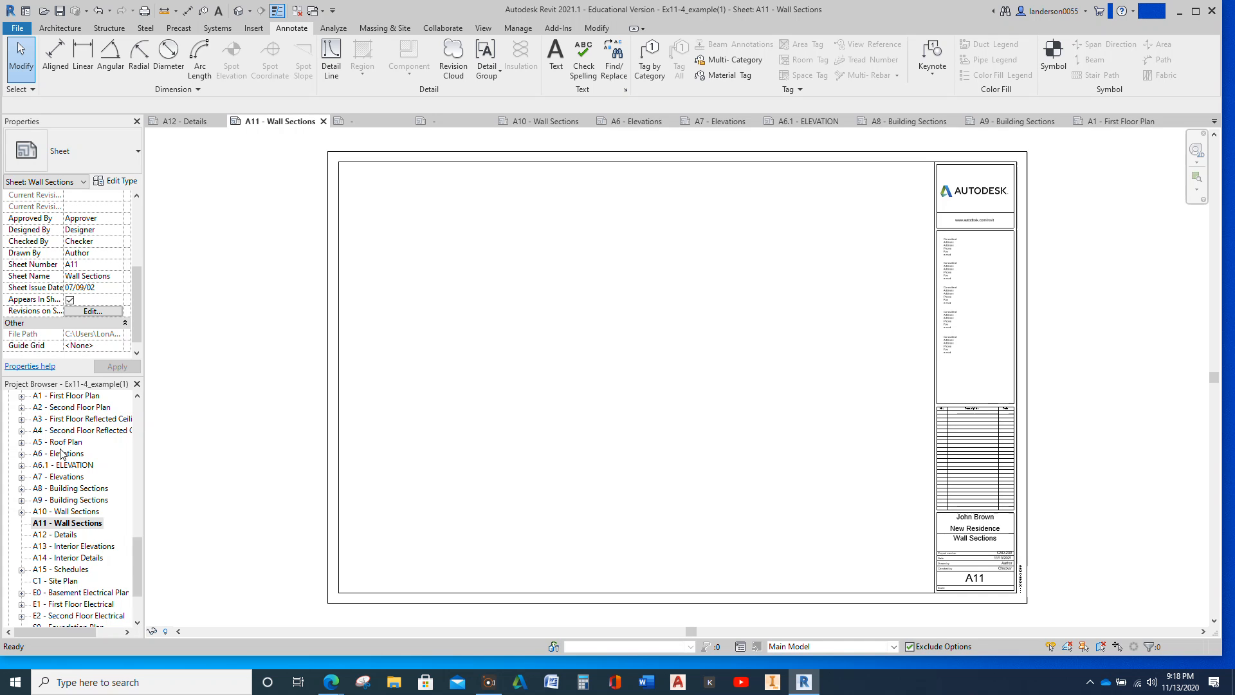
scroll(61, 450, up, 2)
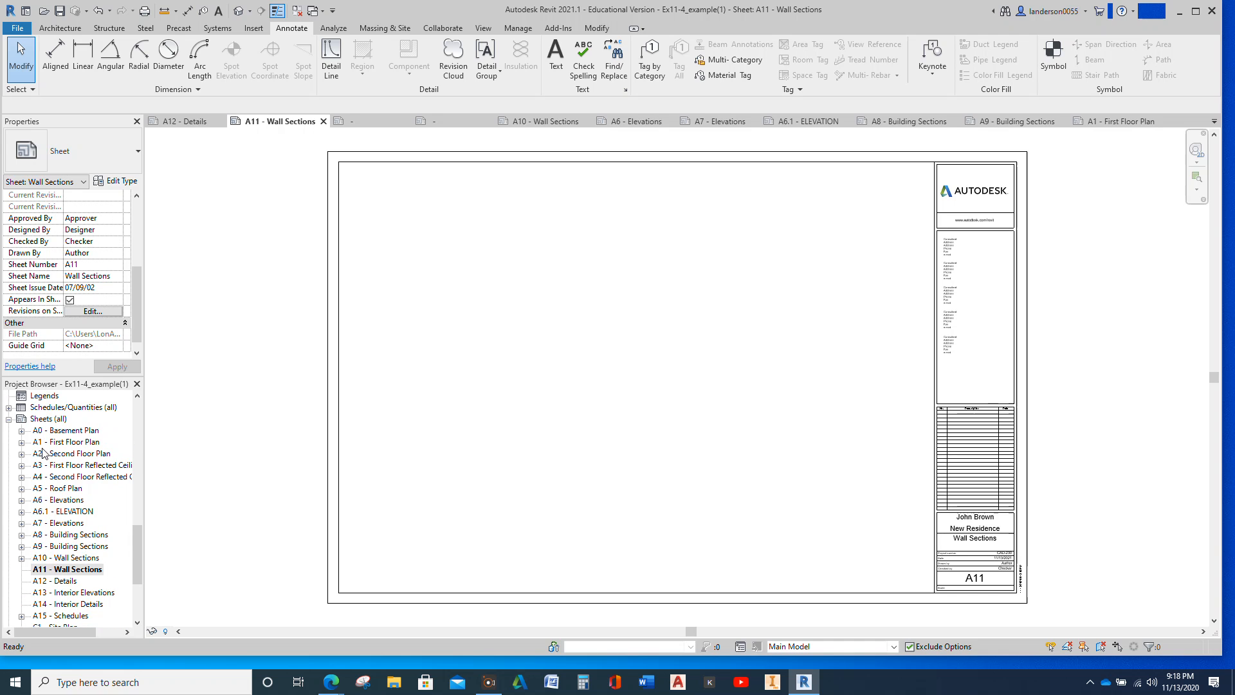
scroll(73, 566, down, 2)
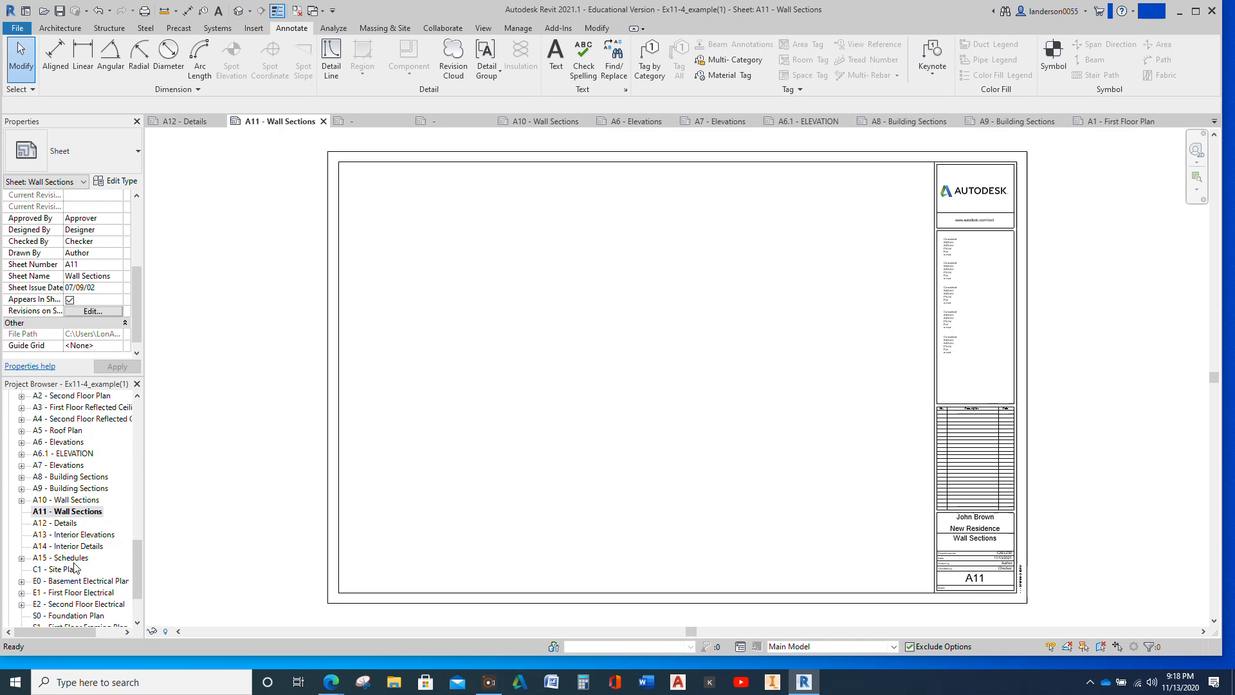
scroll(73, 565, up, 2)
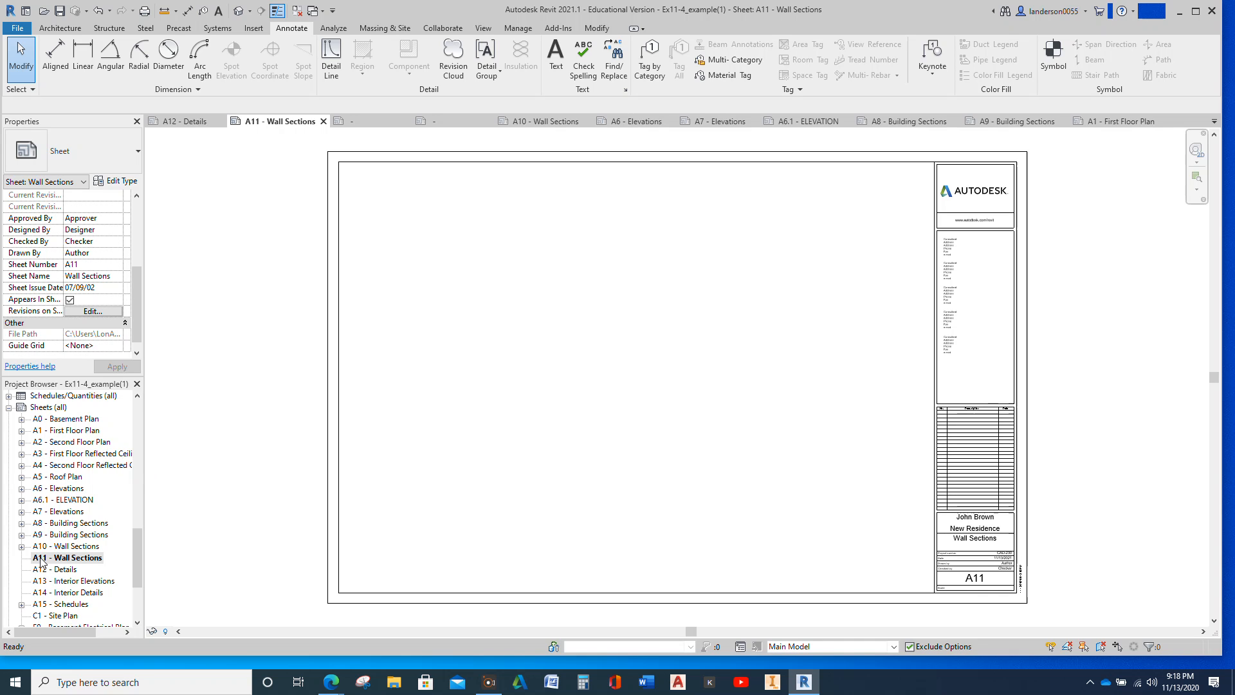
scroll(59, 550, down, 3)
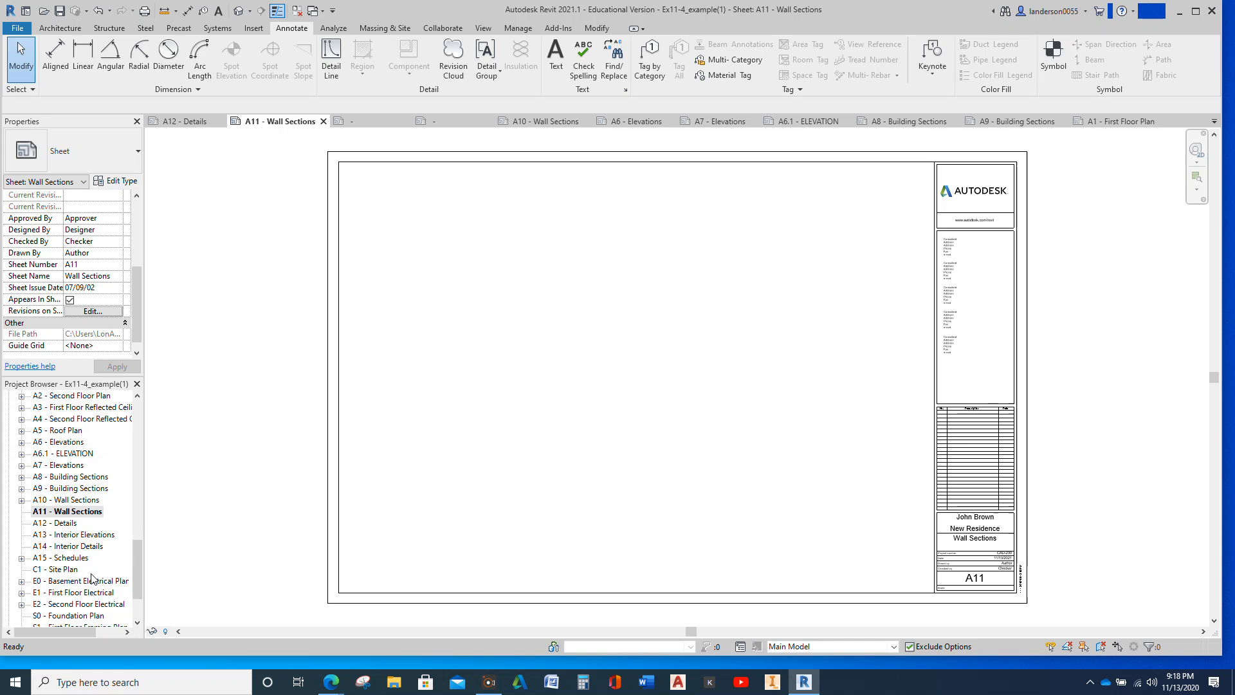
scroll(98, 572, up, 1)
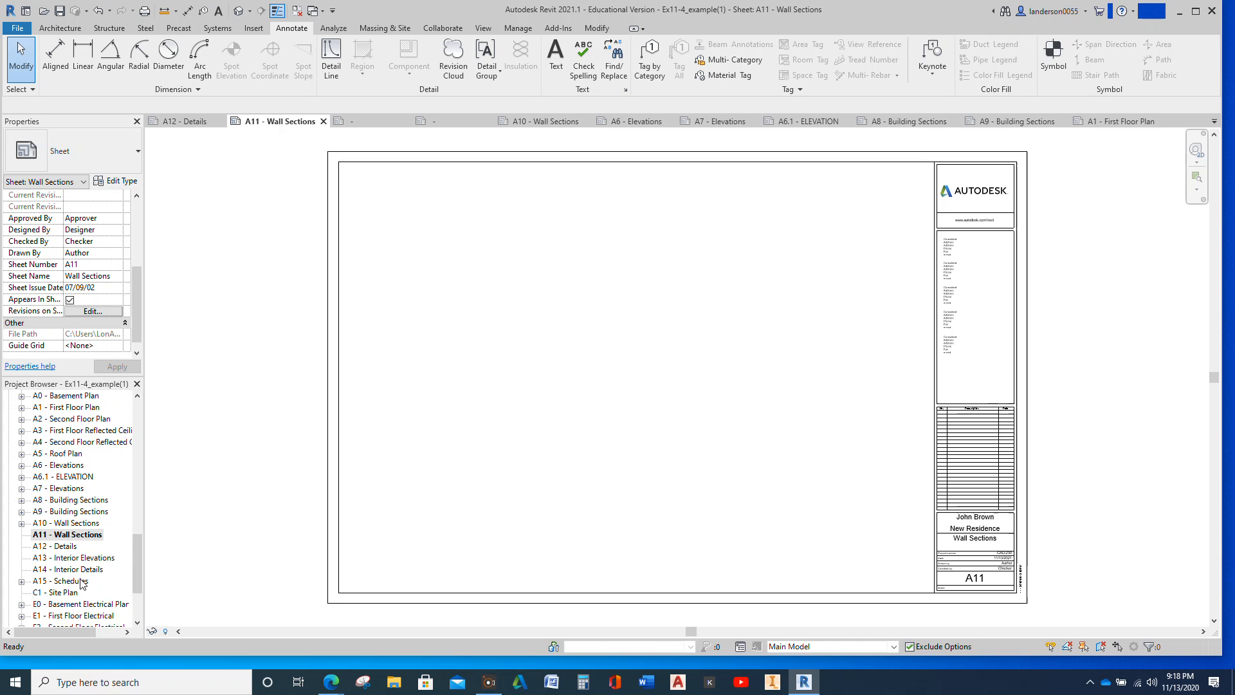
double_click(66, 546)
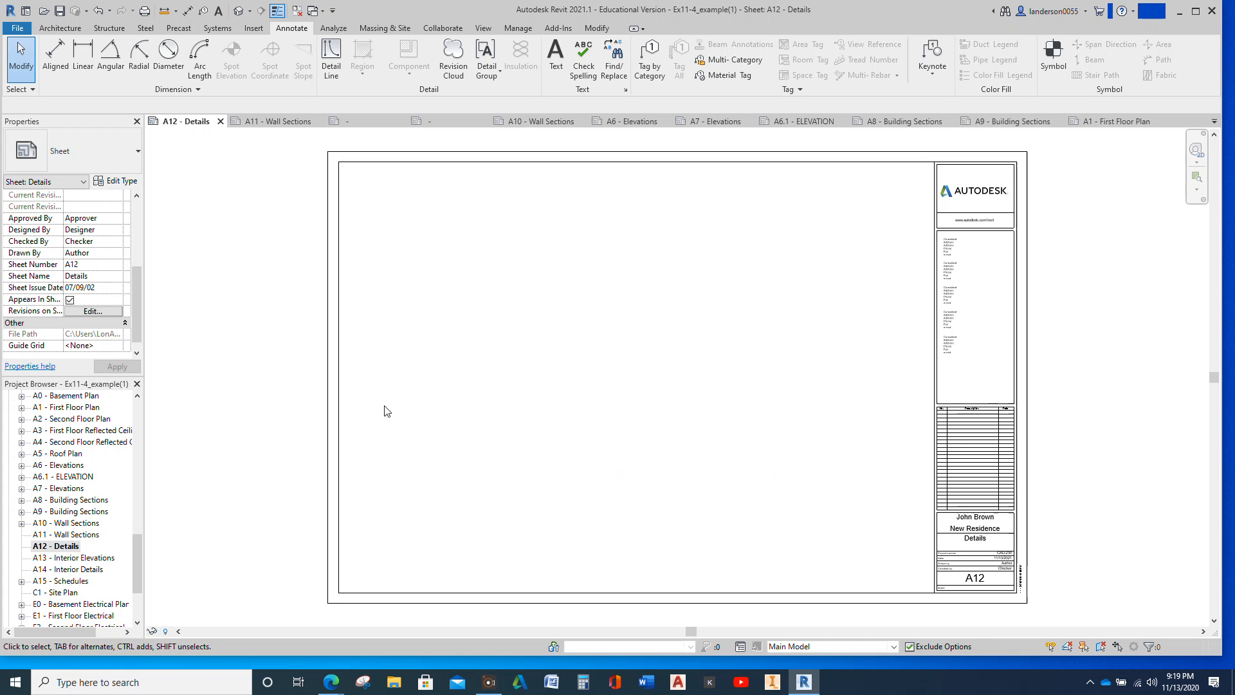
Open sheet A5 - Roof Plan and examine the sheet references in its section markers and its north and south elevation markers.
scroll(85, 477, up, 1)
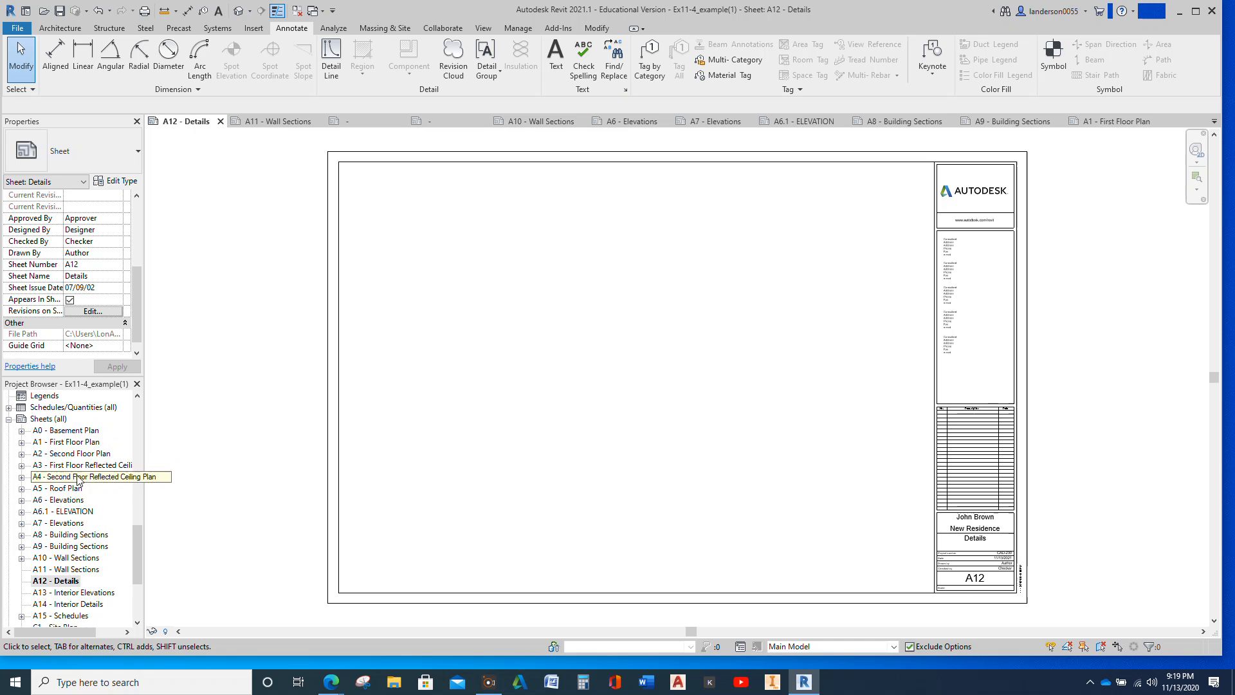
double_click(70, 489)
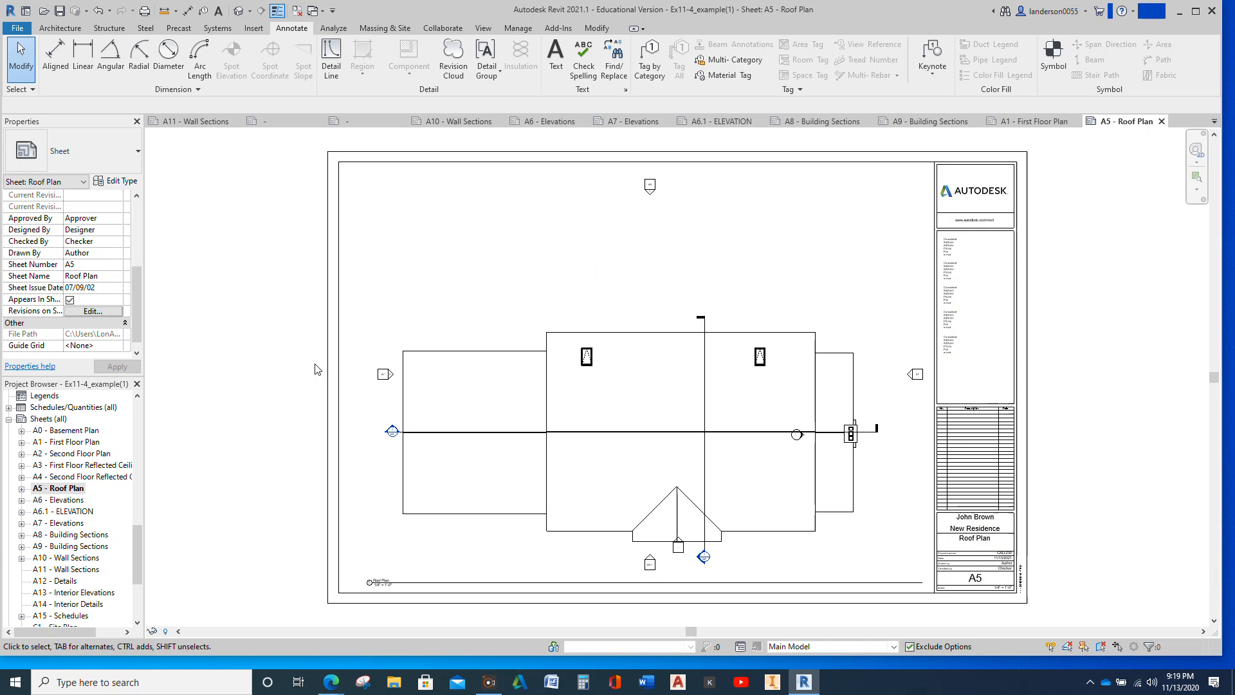
scroll(395, 458, up, 5)
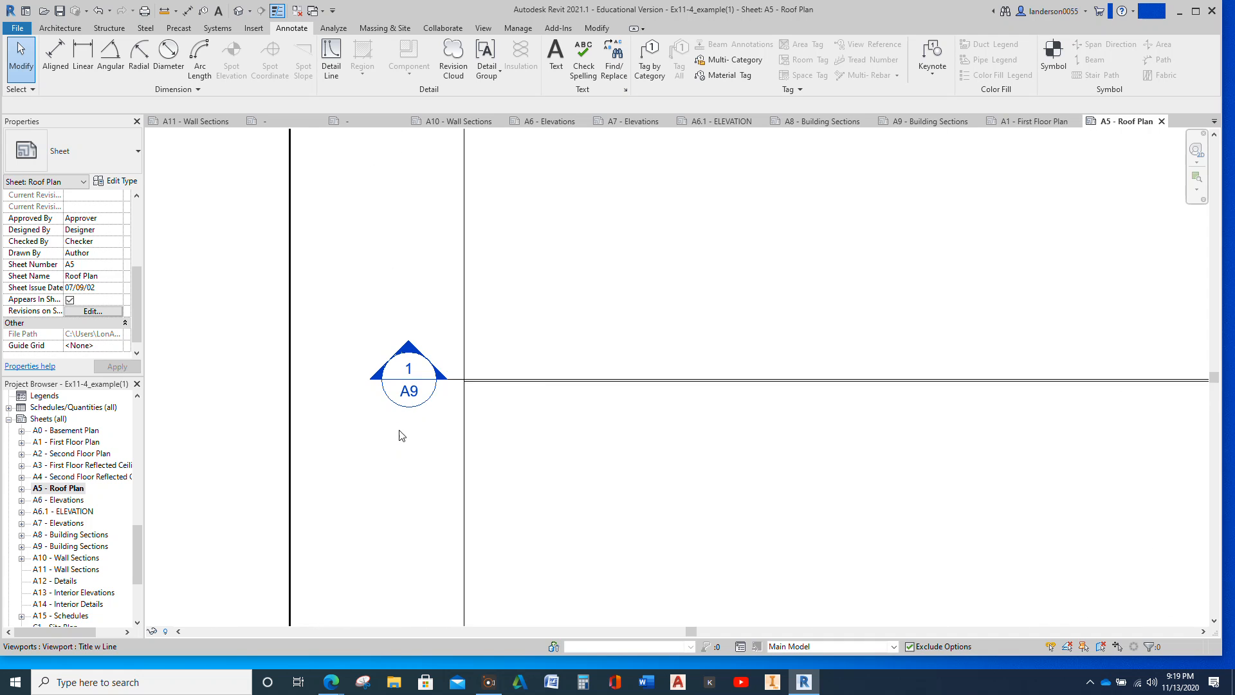
scroll(404, 412, down, 5)
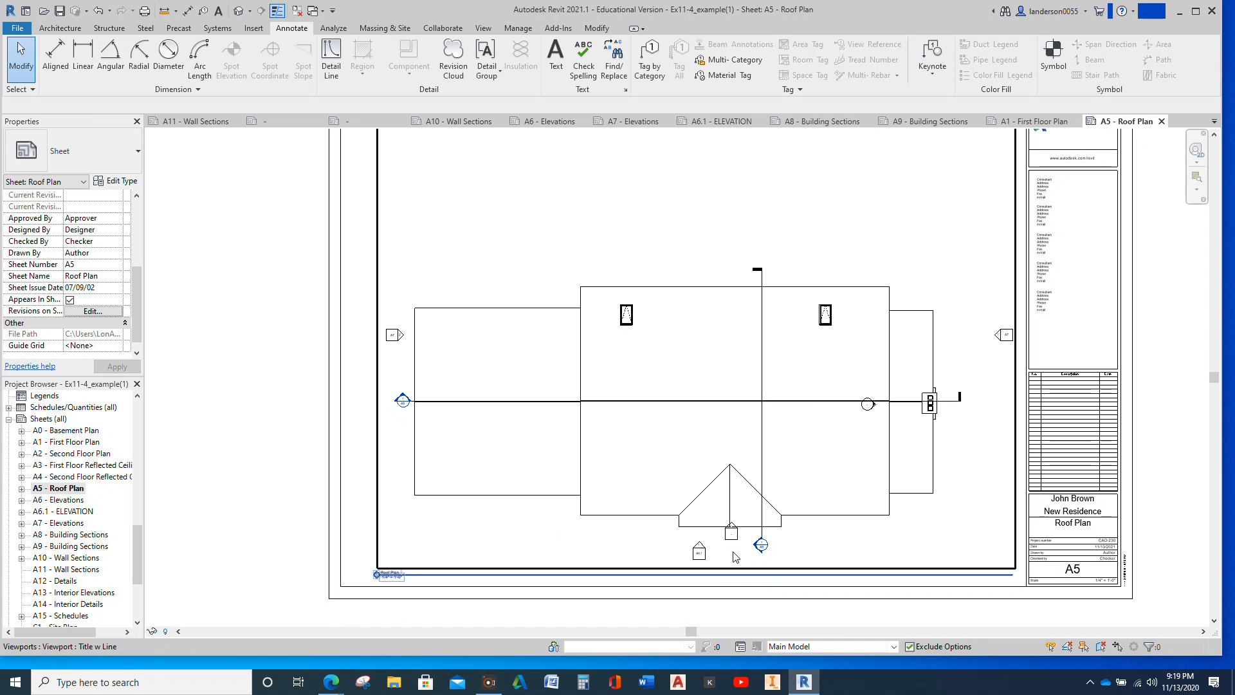
middle_drag(717, 241, 545, 357)
scroll(522, 228, up, 5)
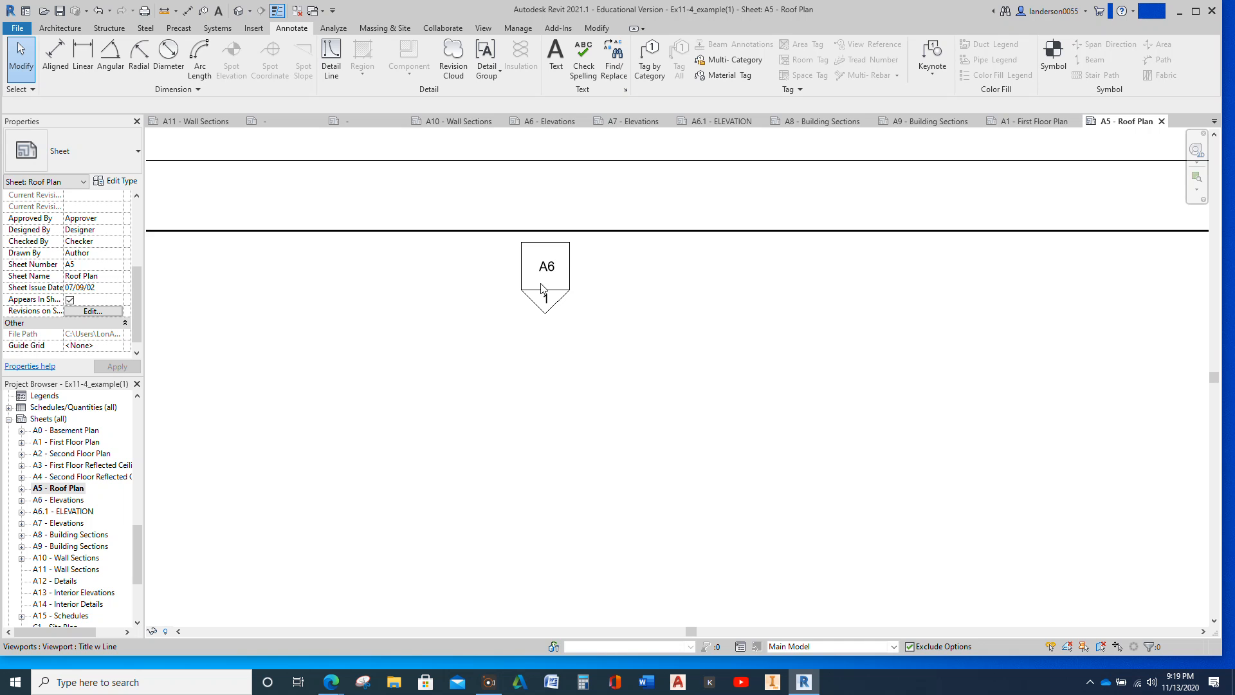
scroll(543, 280, down, 5)
scroll(544, 280, down, 2)
scroll(565, 527, up, 6)
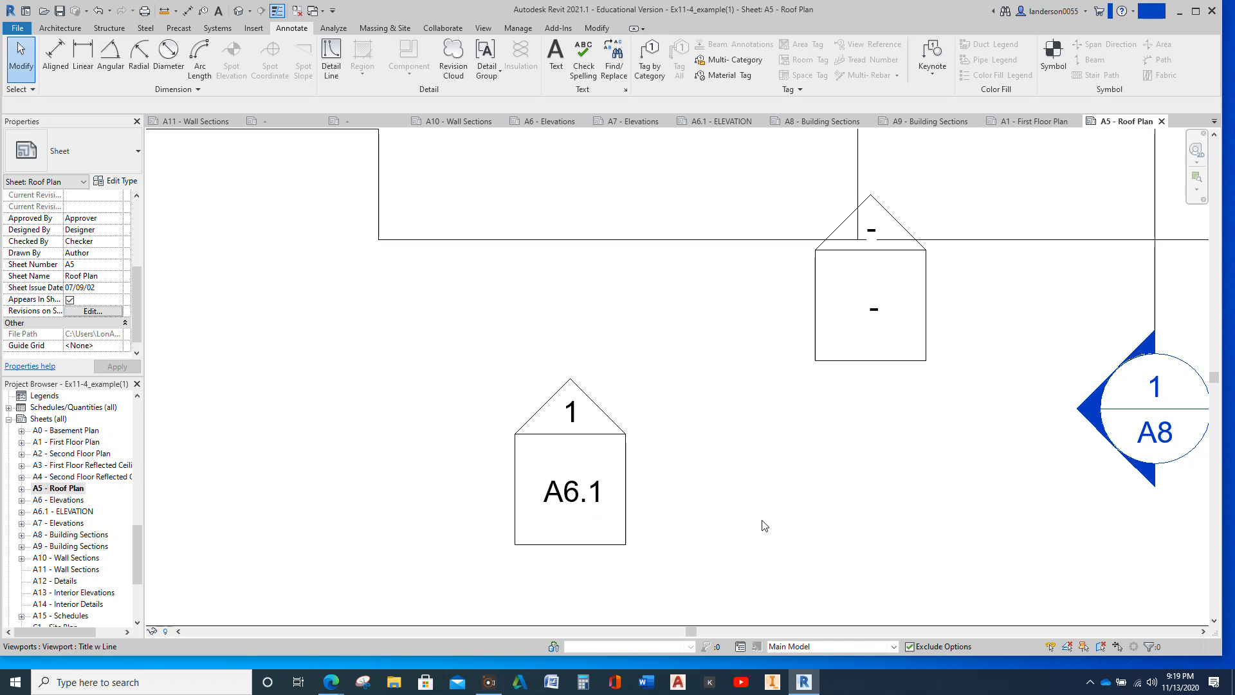
scroll(762, 520, down, 6)
Examine the sheet references in the west and east elevation markers on the Roof Plan sheet.
scroll(1036, 296, up, 5)
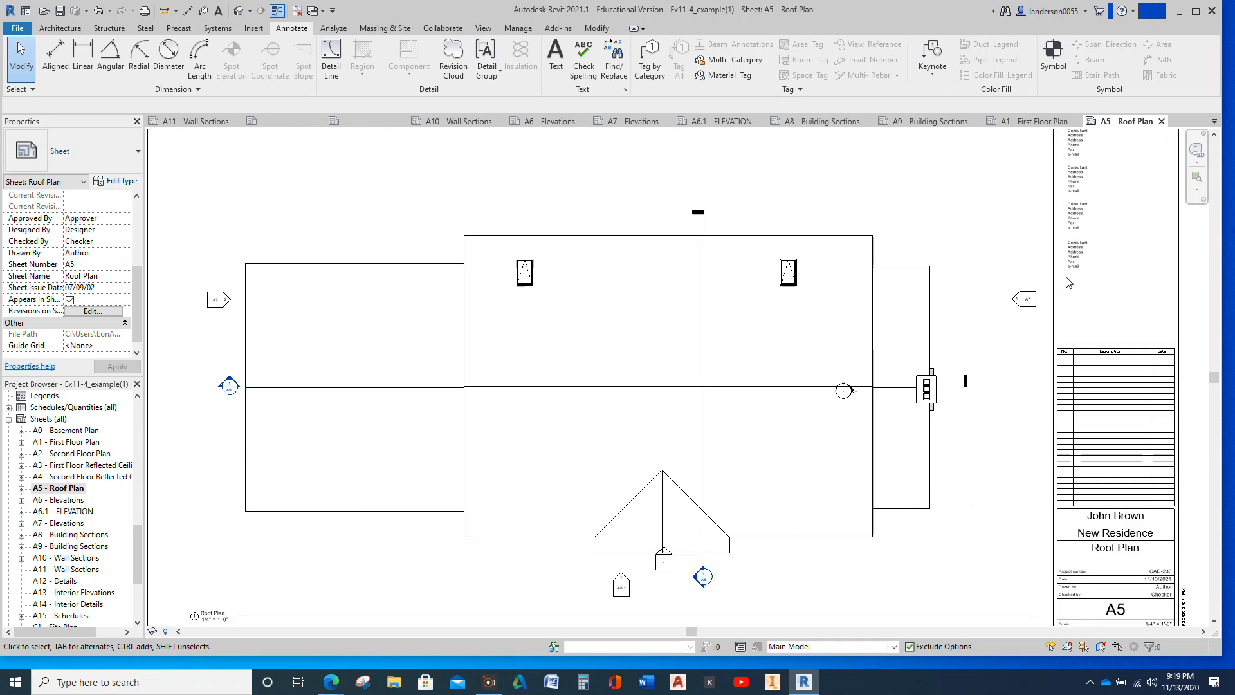
scroll(980, 344, down, 3)
scroll(980, 344, down, 3)
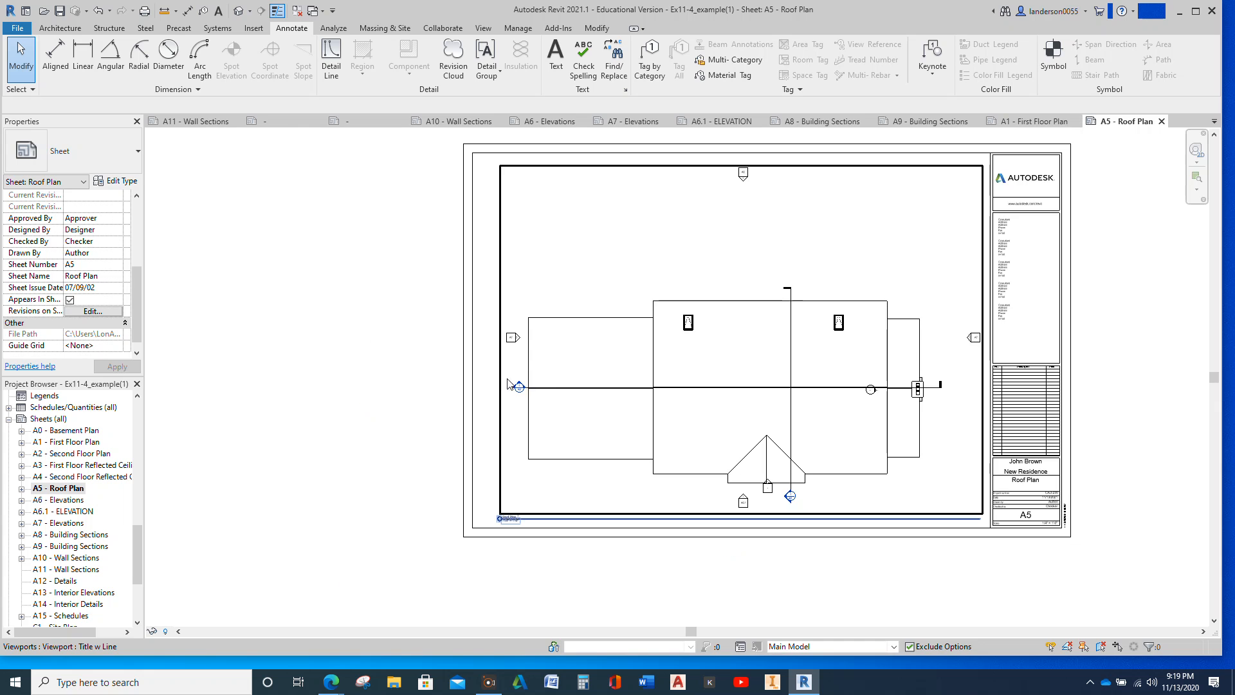
scroll(919, 386, up, 6)
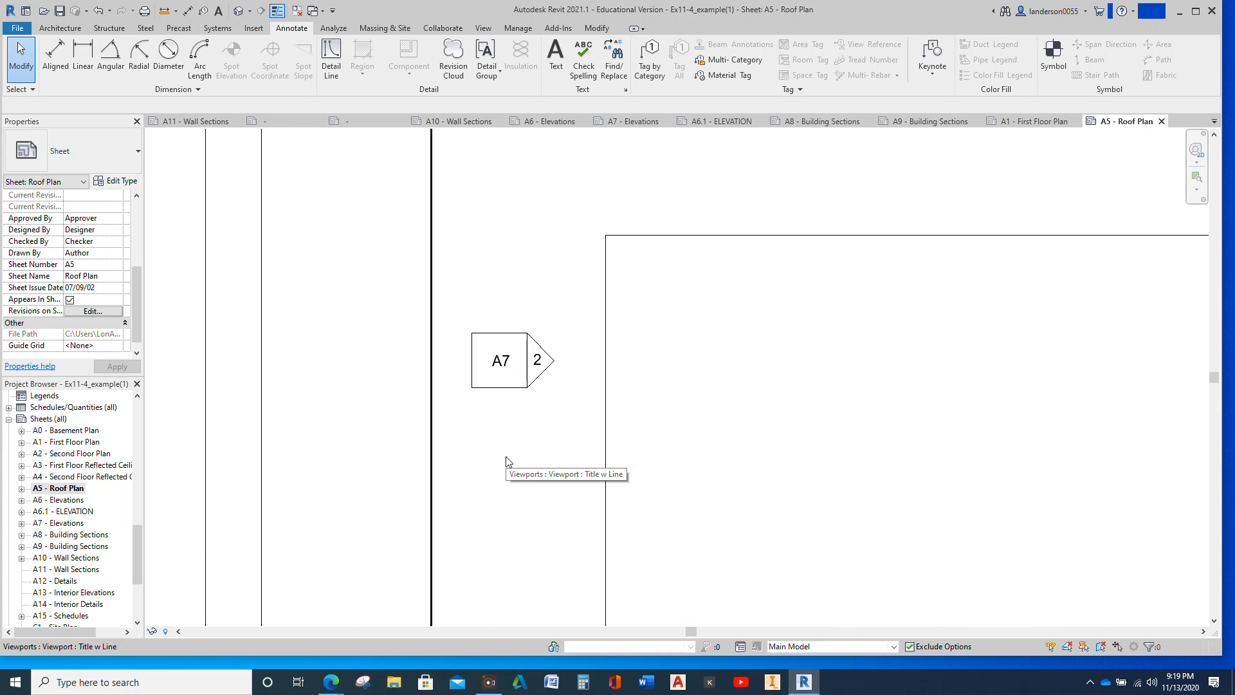
scroll(506, 461, down, 2)
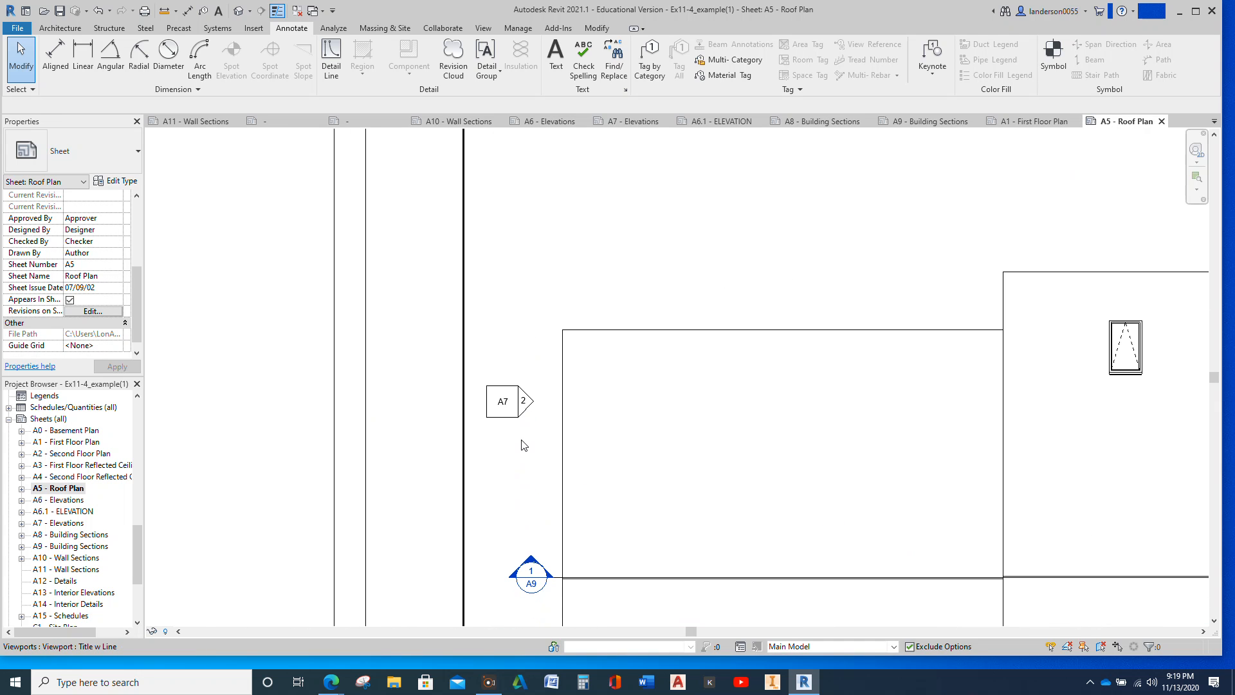
scroll(514, 468, down, 3)
scroll(1145, 492, down, 1)
scroll(1026, 457, up, 8)
scroll(1026, 458, down, 6)
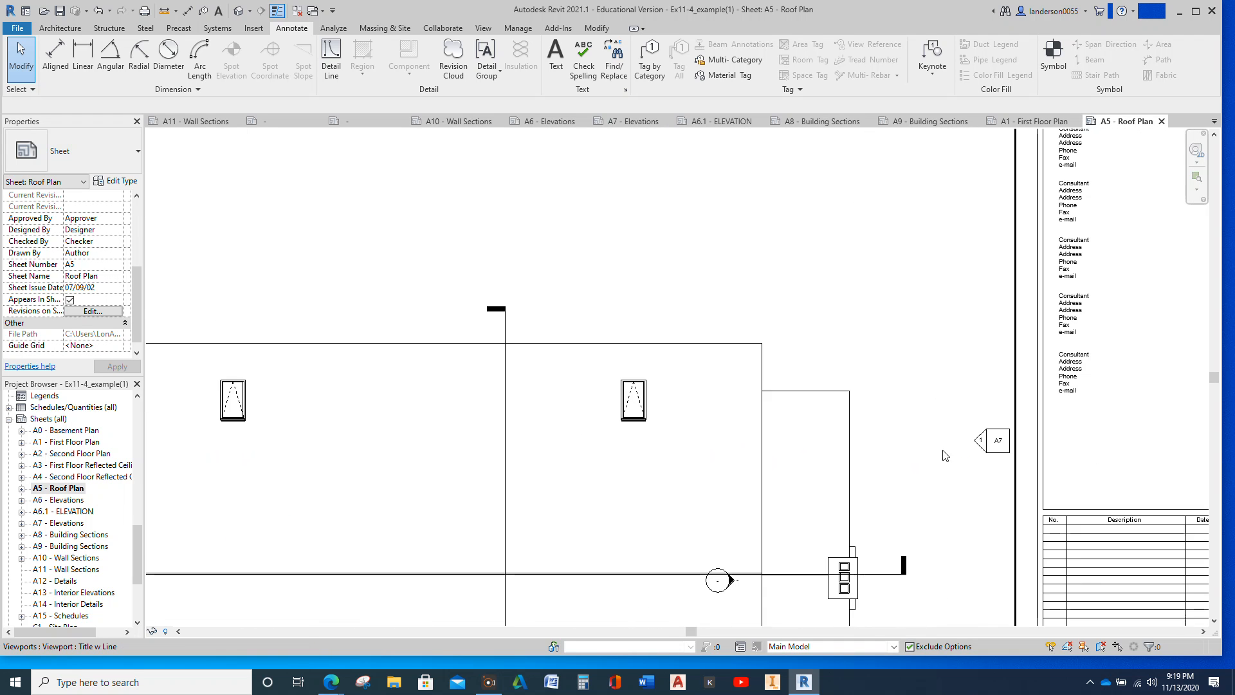
middle_drag(623, 506, 553, 422)
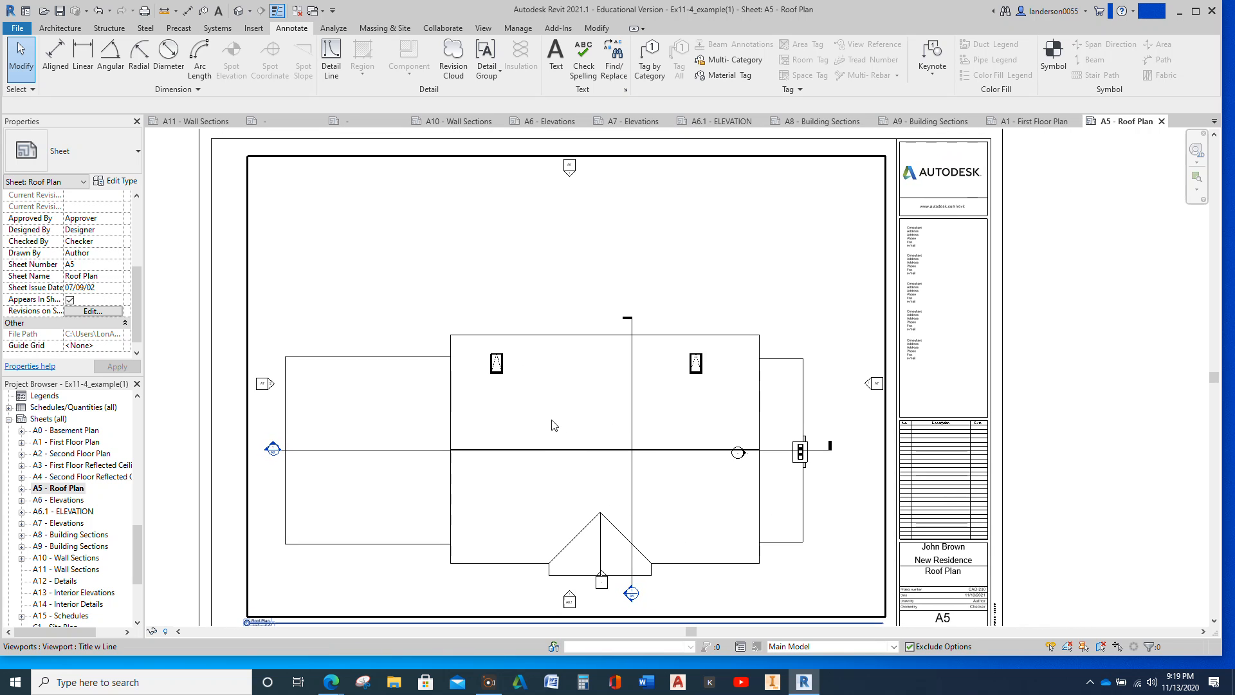
Activate the Roof Plan viewport and open the East elevation view from its A7 marker.
scroll(879, 389, up, 5)
double_click(880, 391)
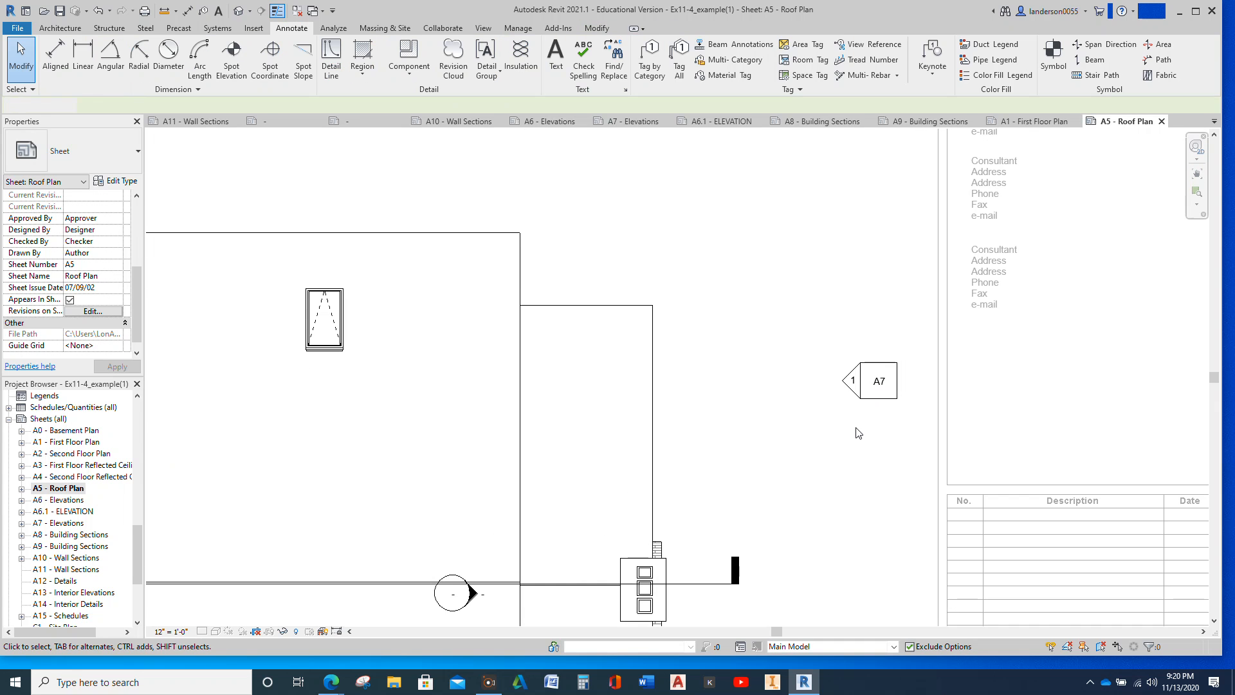
click(880, 389)
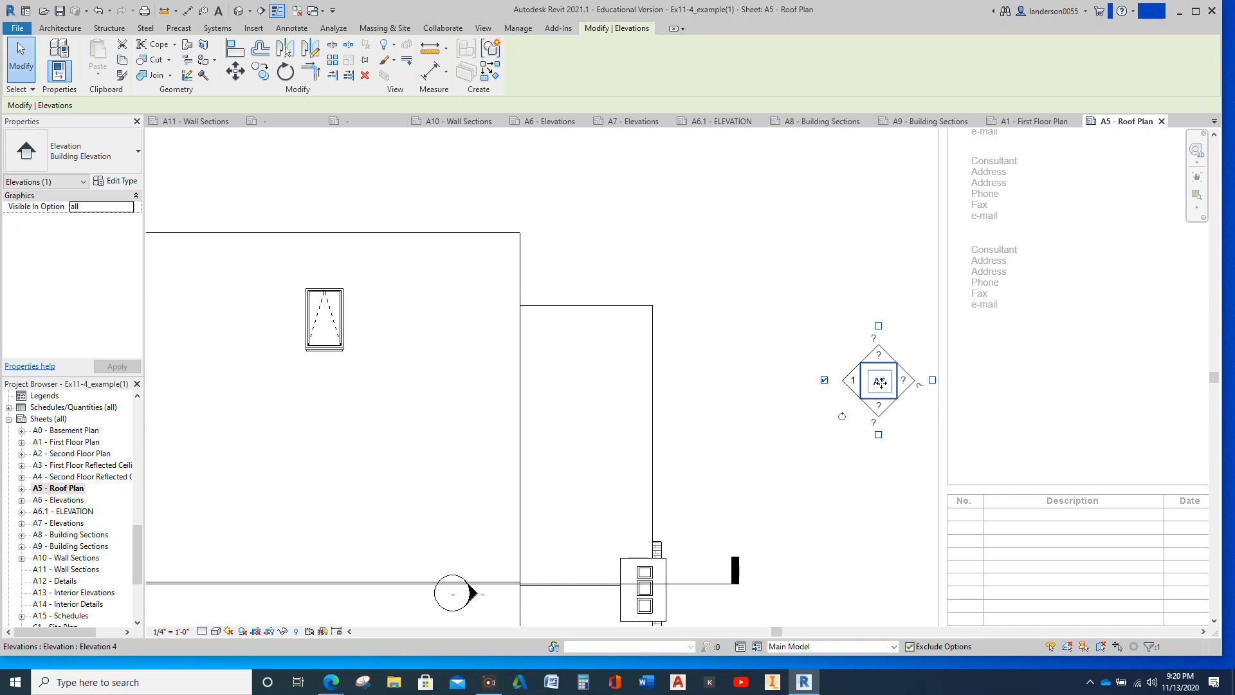
double_click(854, 384)
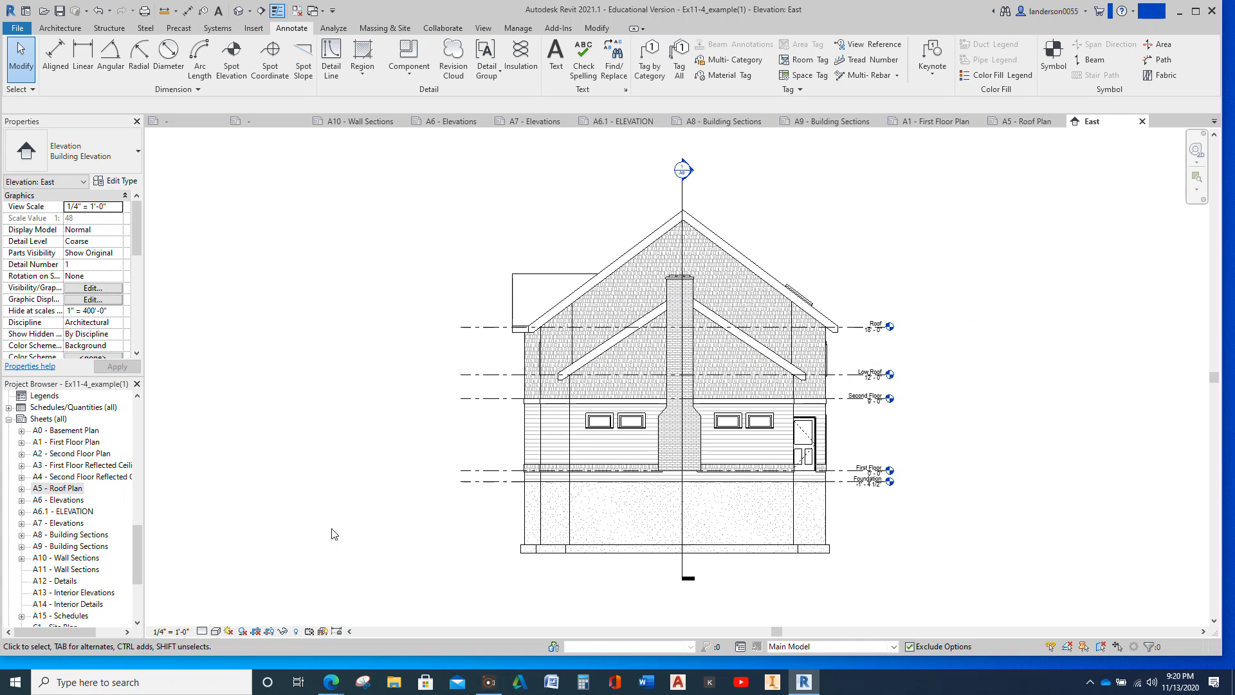
Set the East elevation's detail level to Fine.
click(203, 631)
click(219, 617)
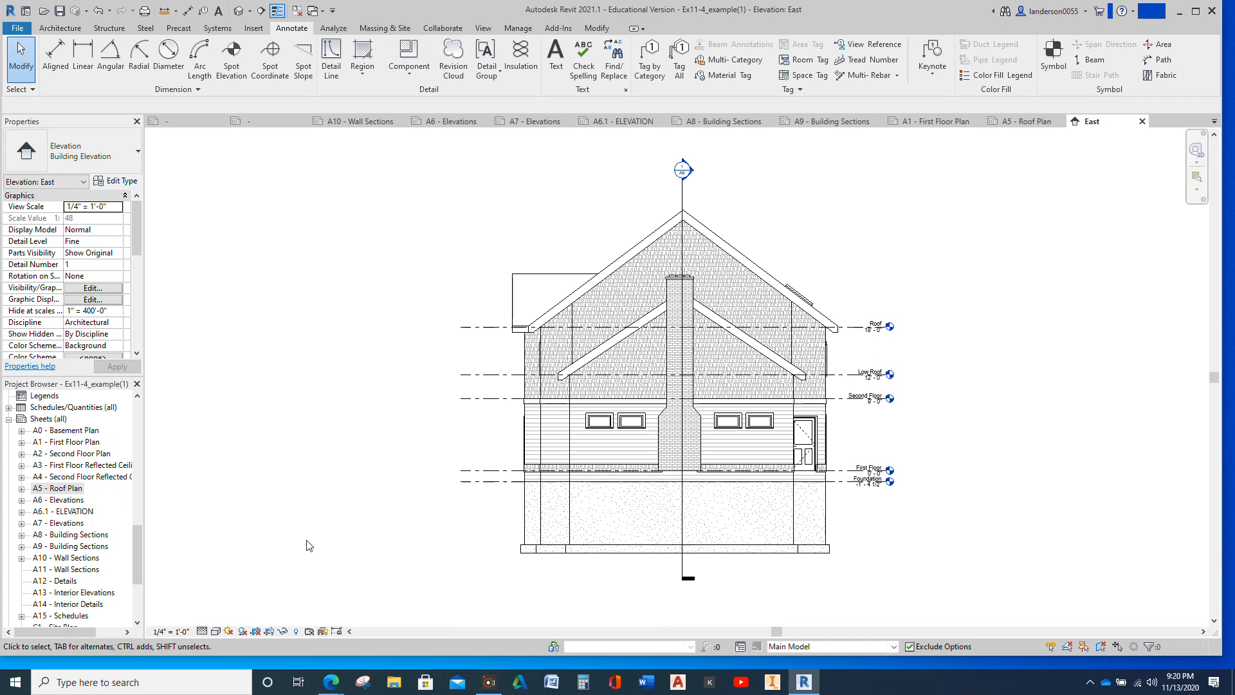
Preview the East elevation in the Shaded visual style and return it to Hidden Line.
click(216, 632)
click(238, 592)
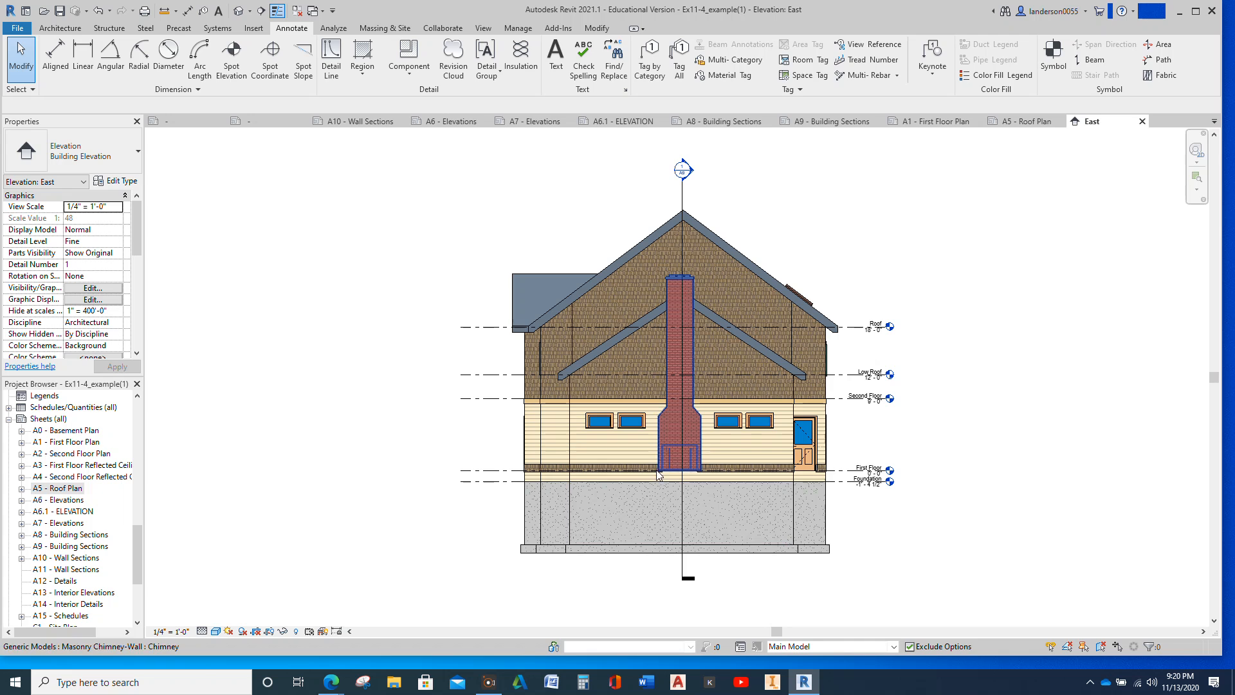
click(217, 631)
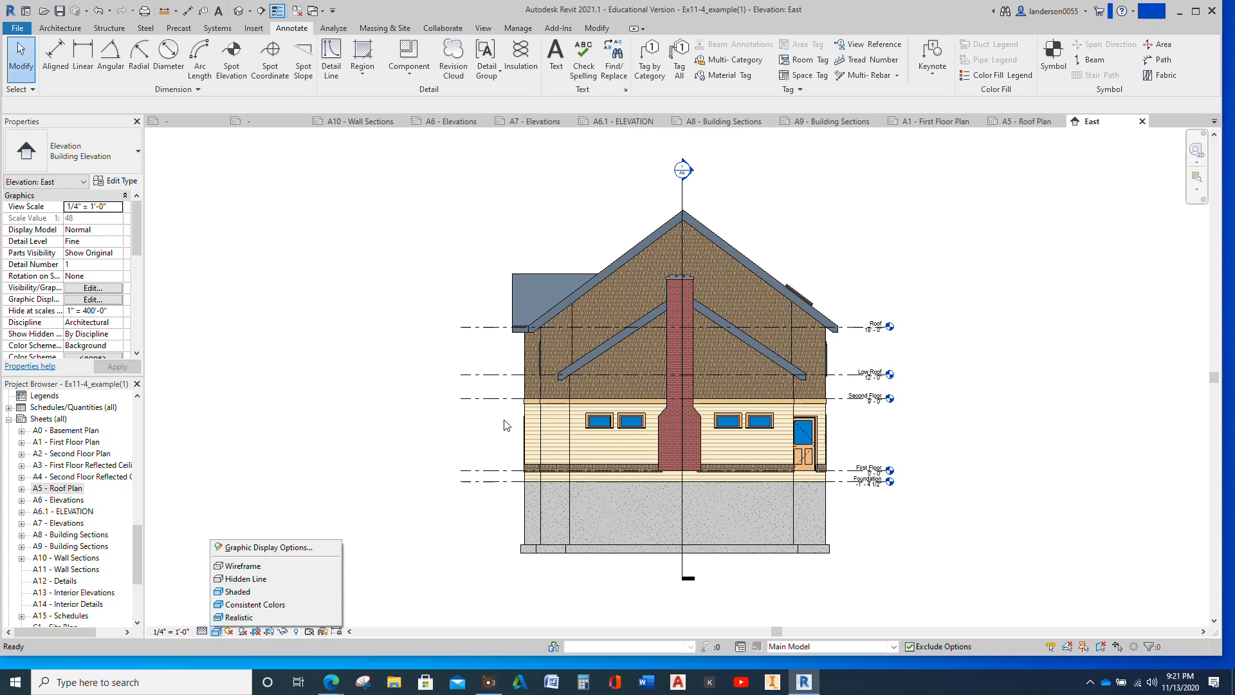
click(239, 593)
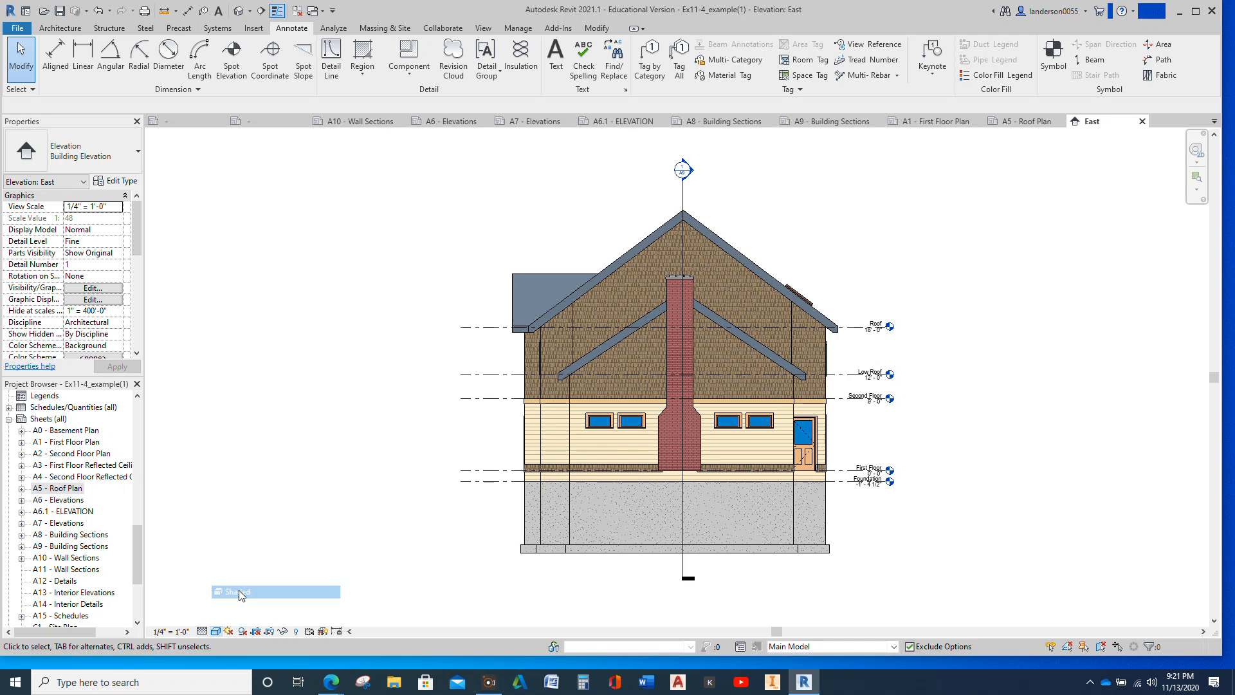
click(217, 631)
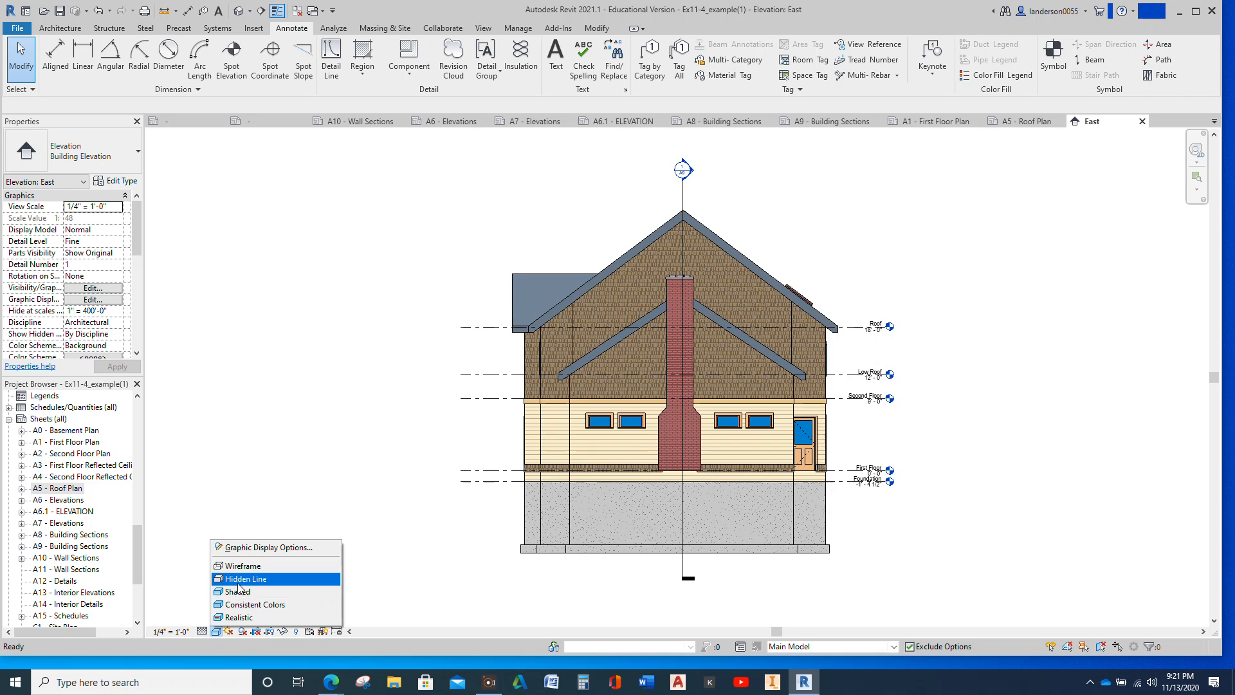
click(233, 578)
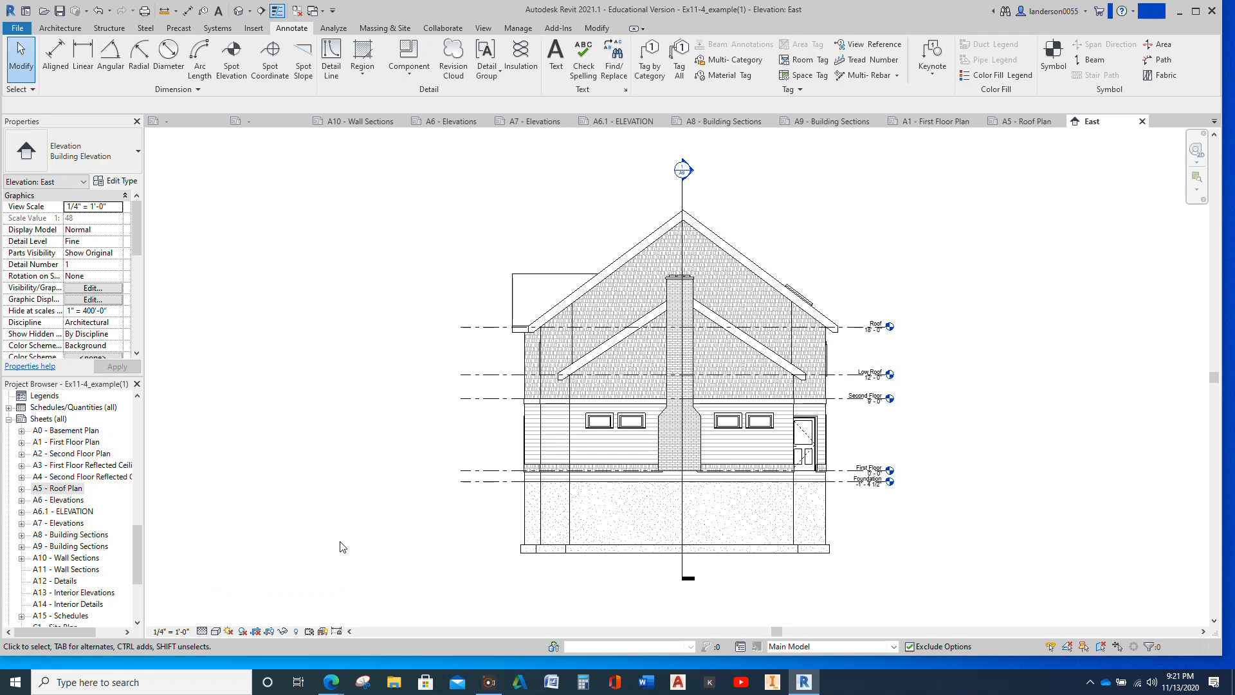